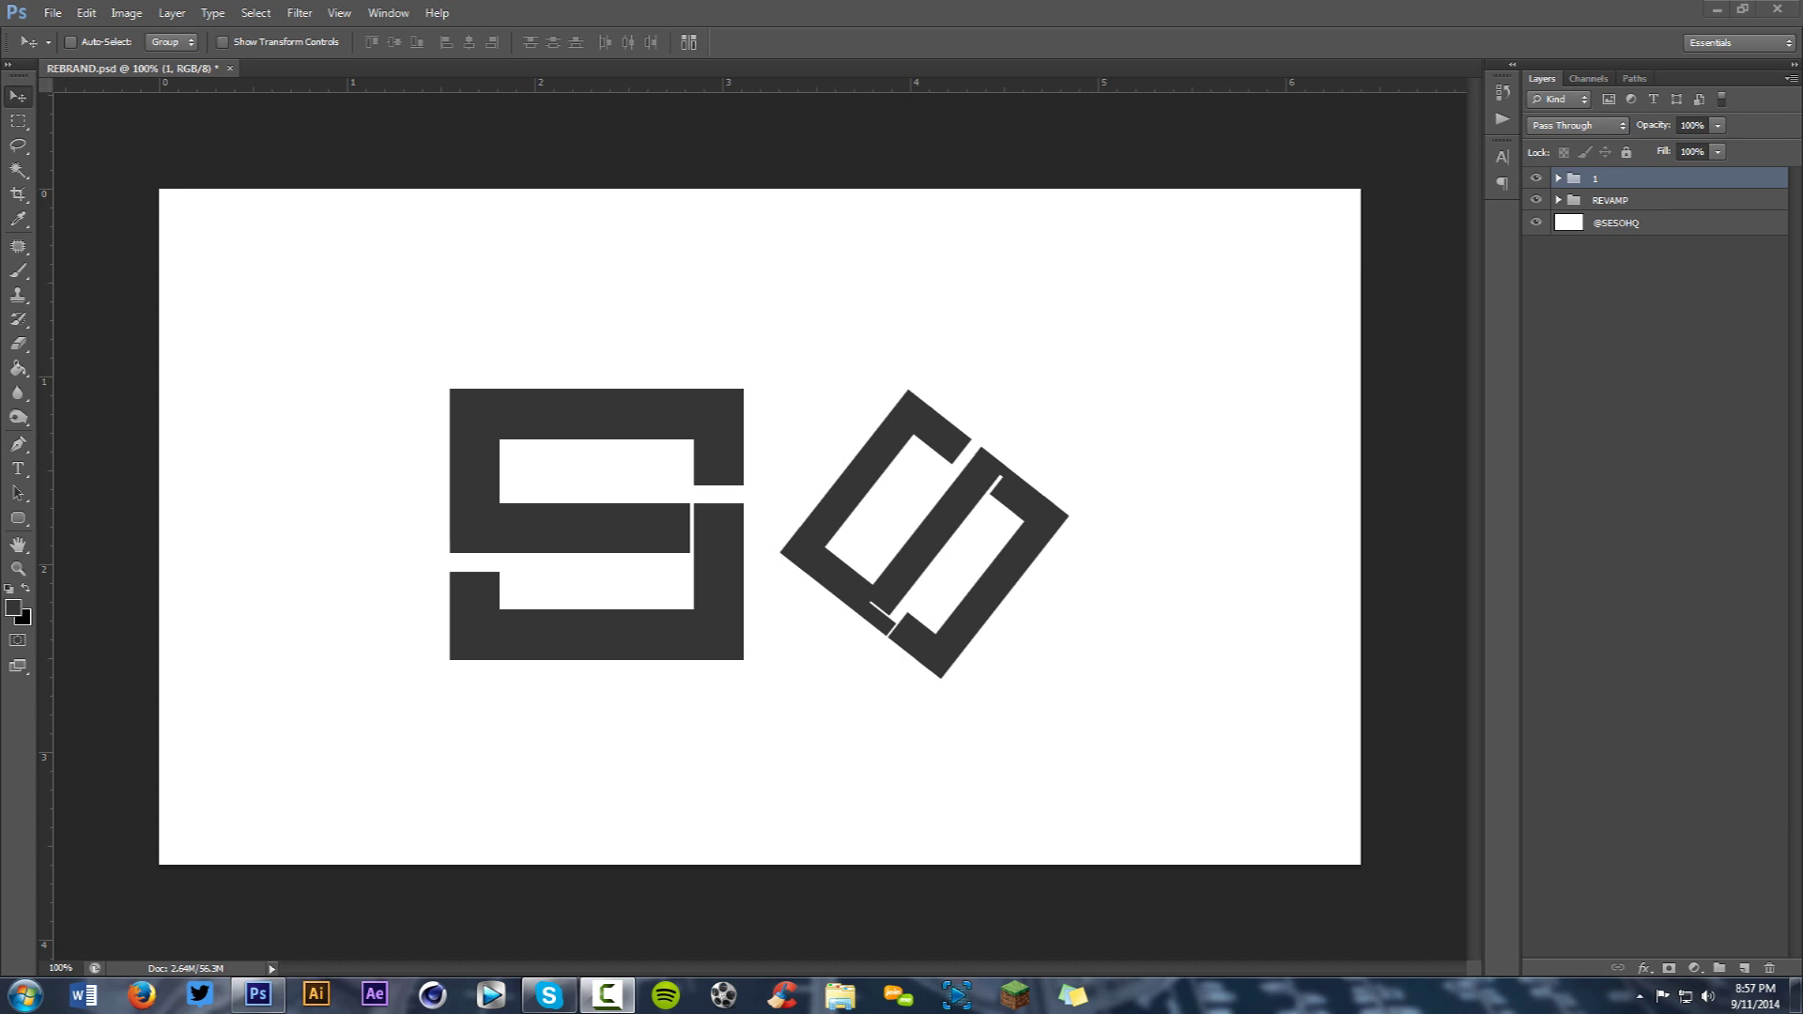
key(Down)
key(Down)
key(Down)
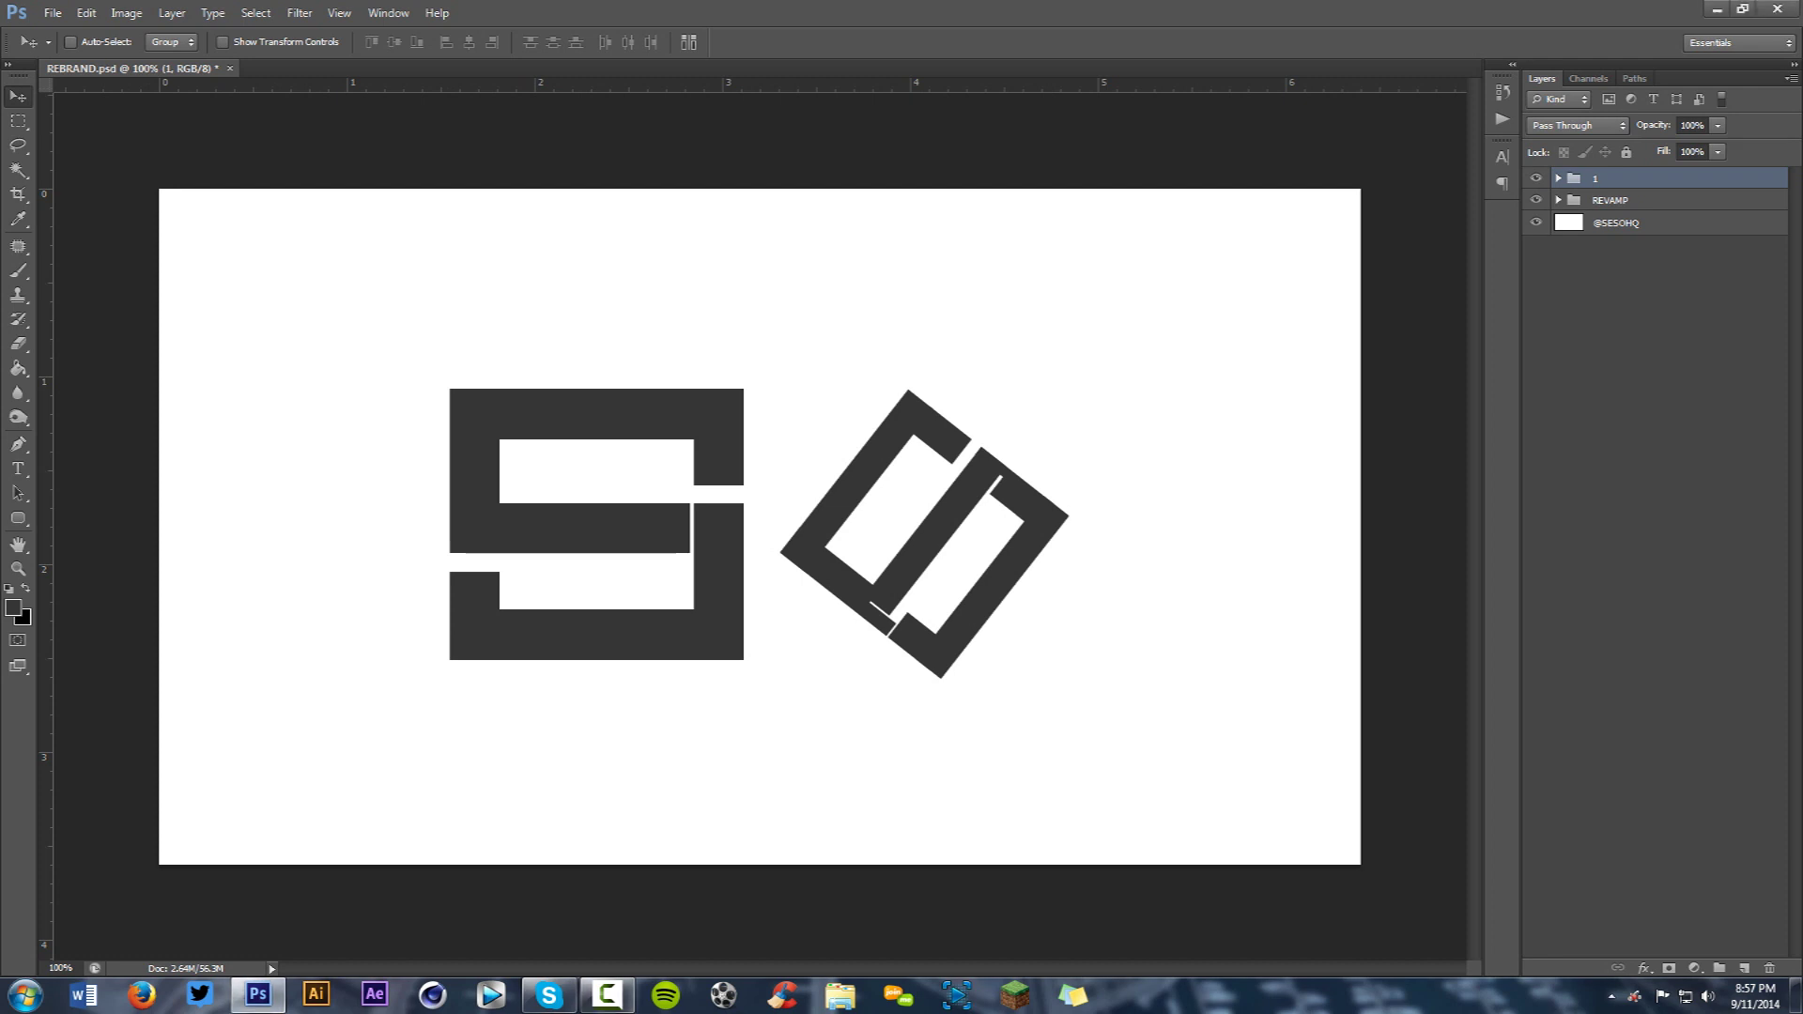
key(Up)
key(Up)
key(Up)
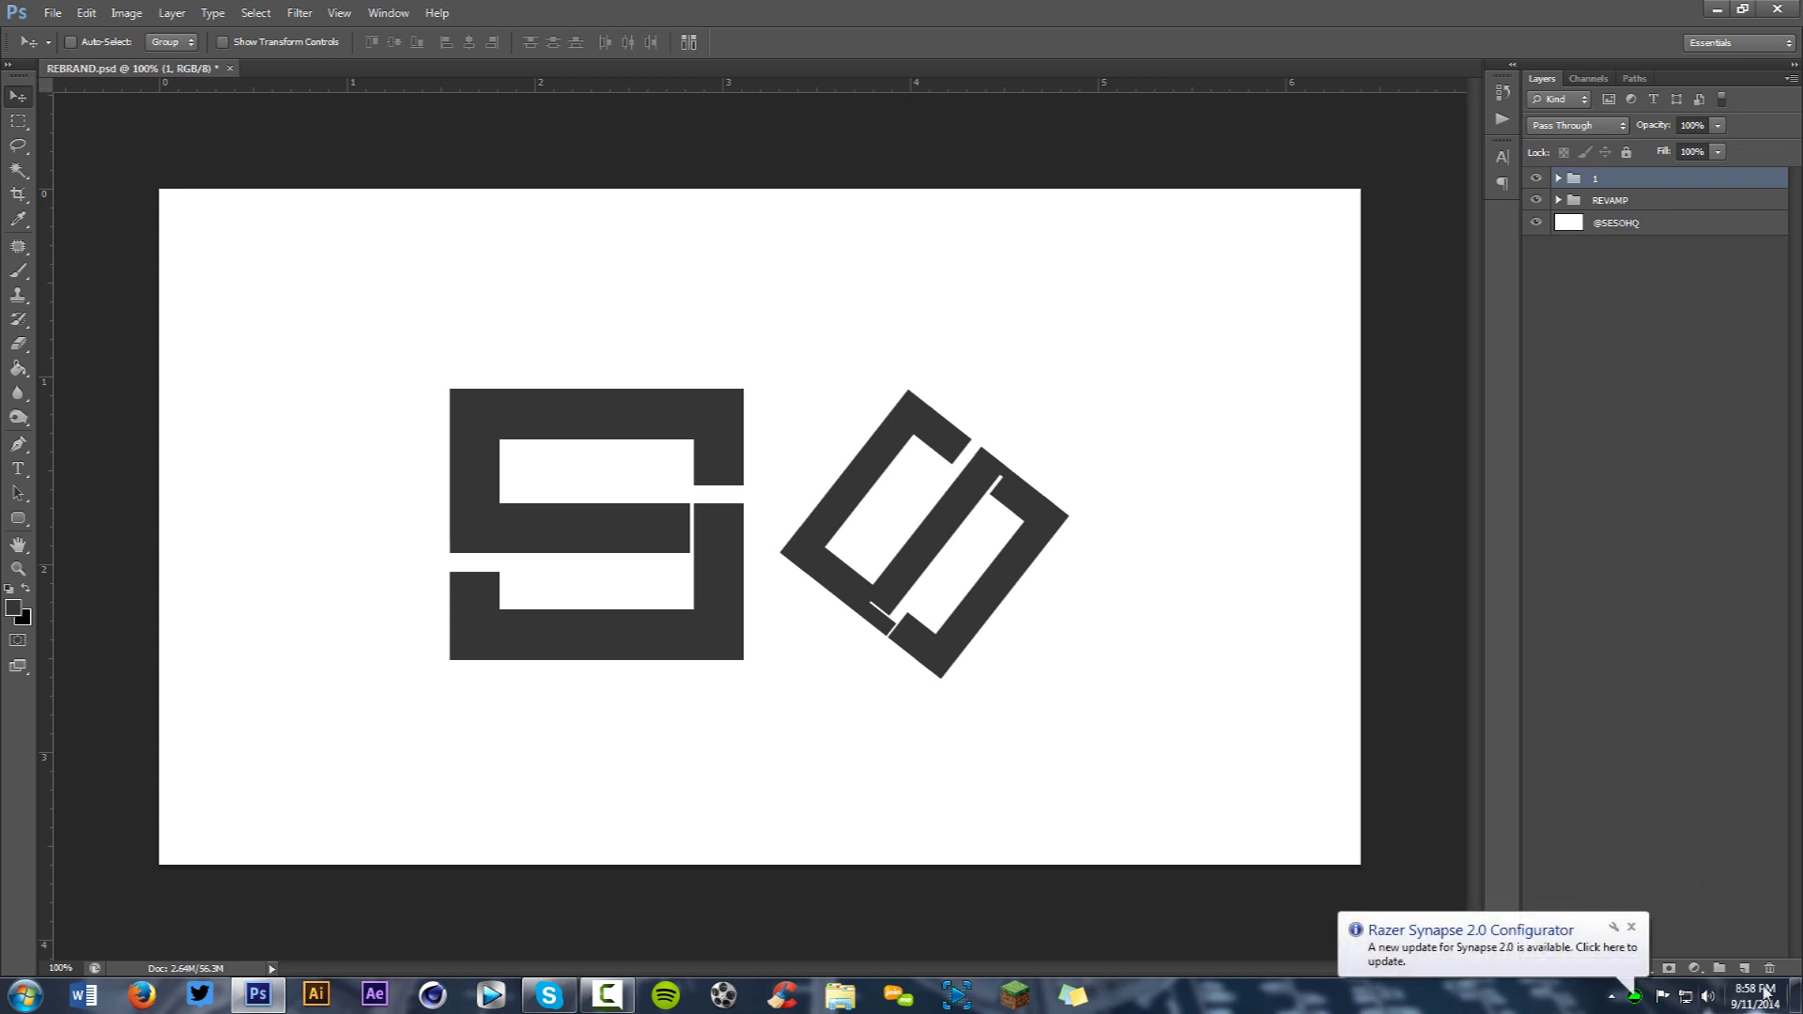
click(1631, 928)
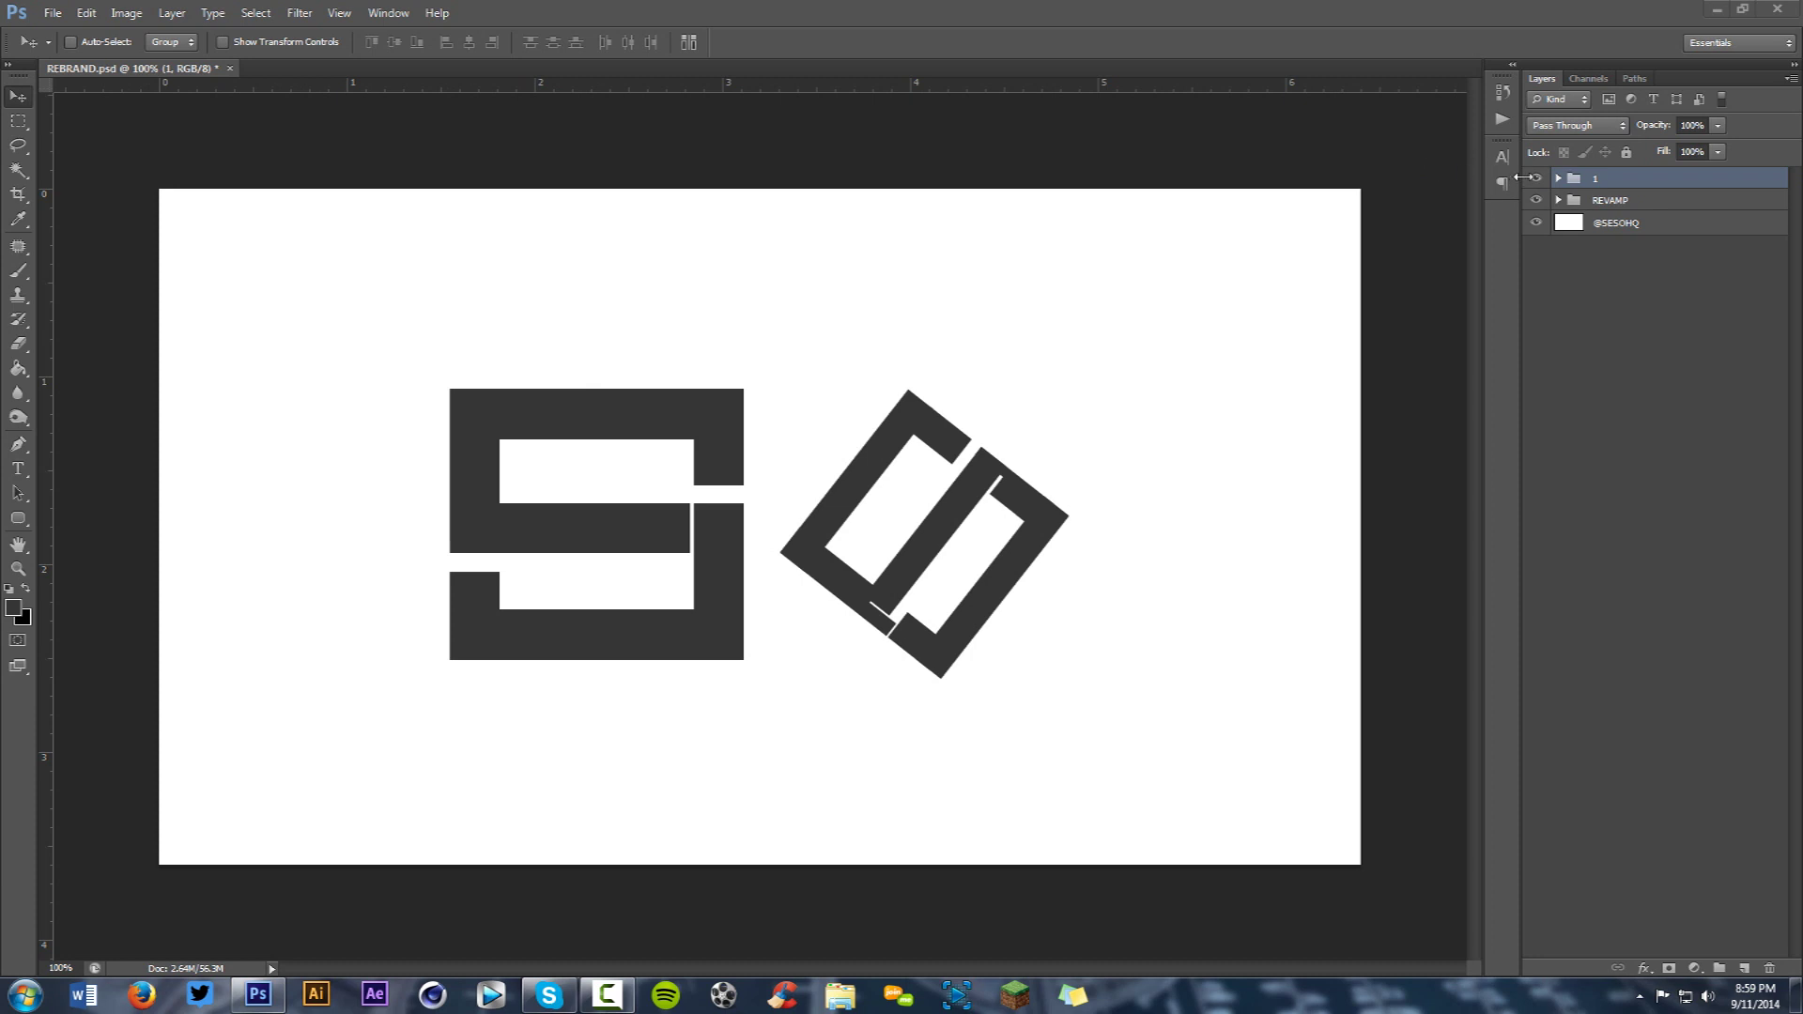
Hide the groups 1 and REVAMP and draw a closed four-point path with straight edges using the Pen tool.
drag(1536, 185, 1536, 200)
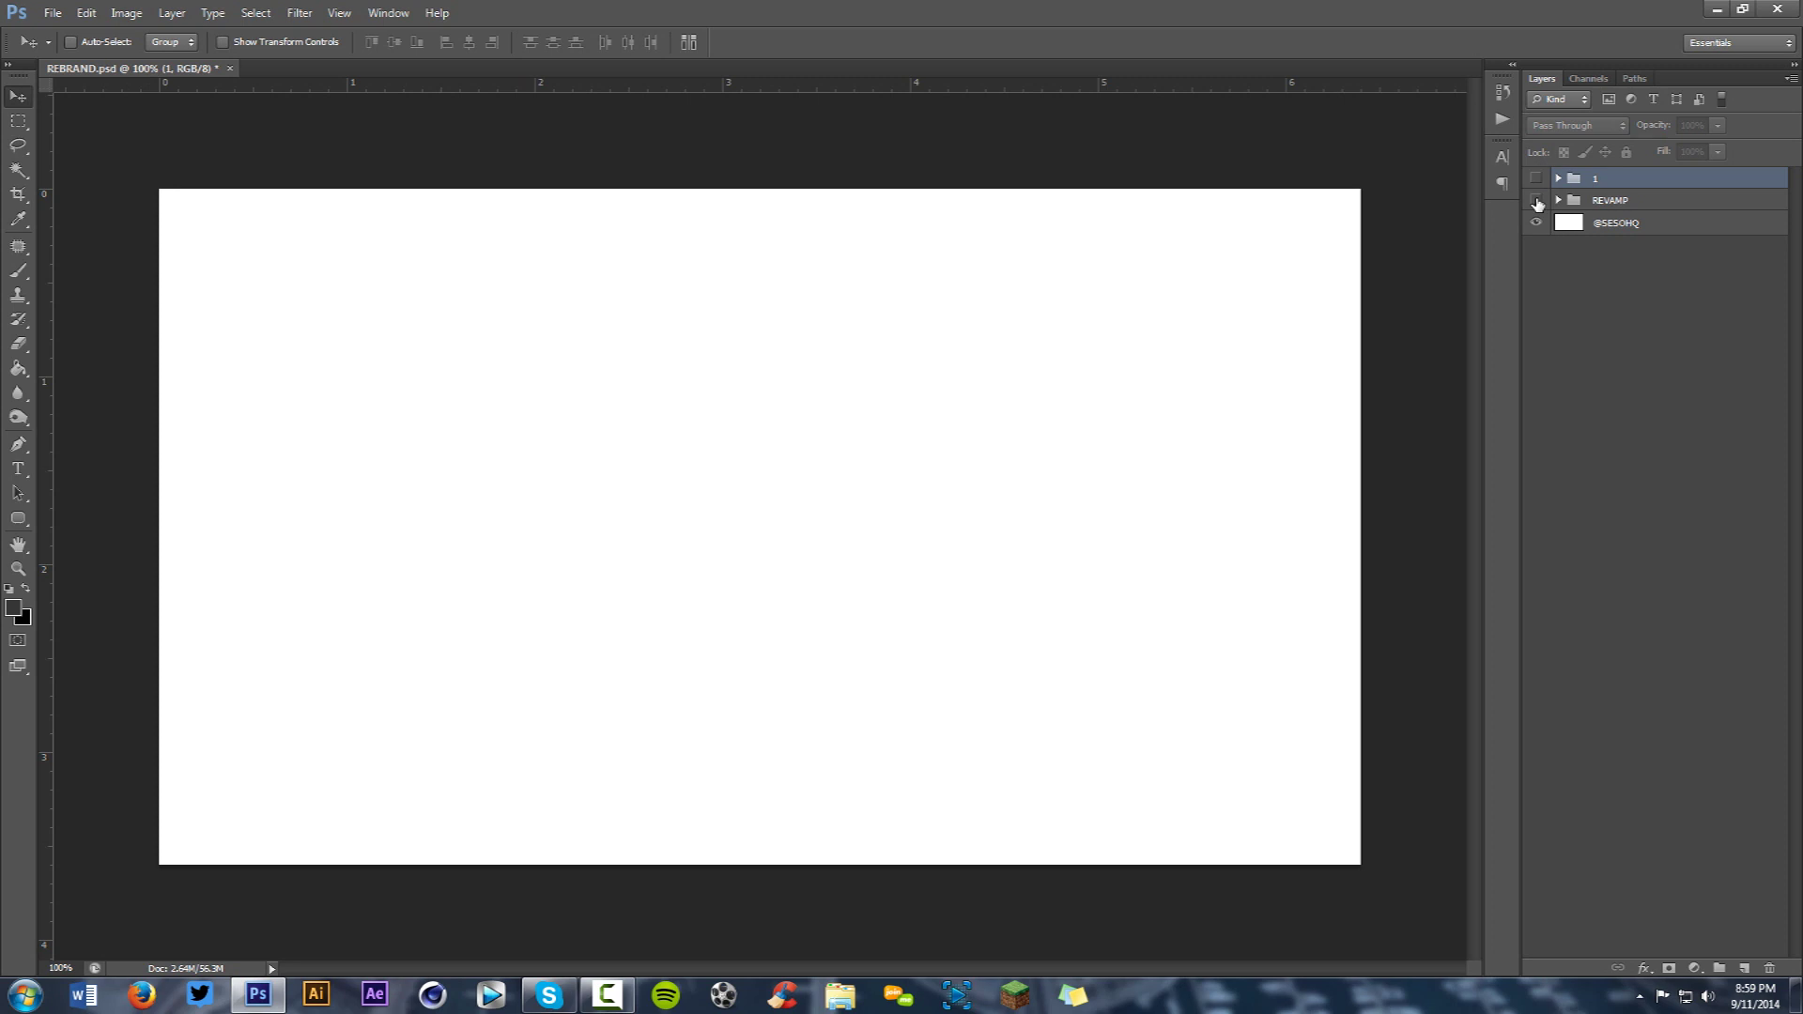
key(p)
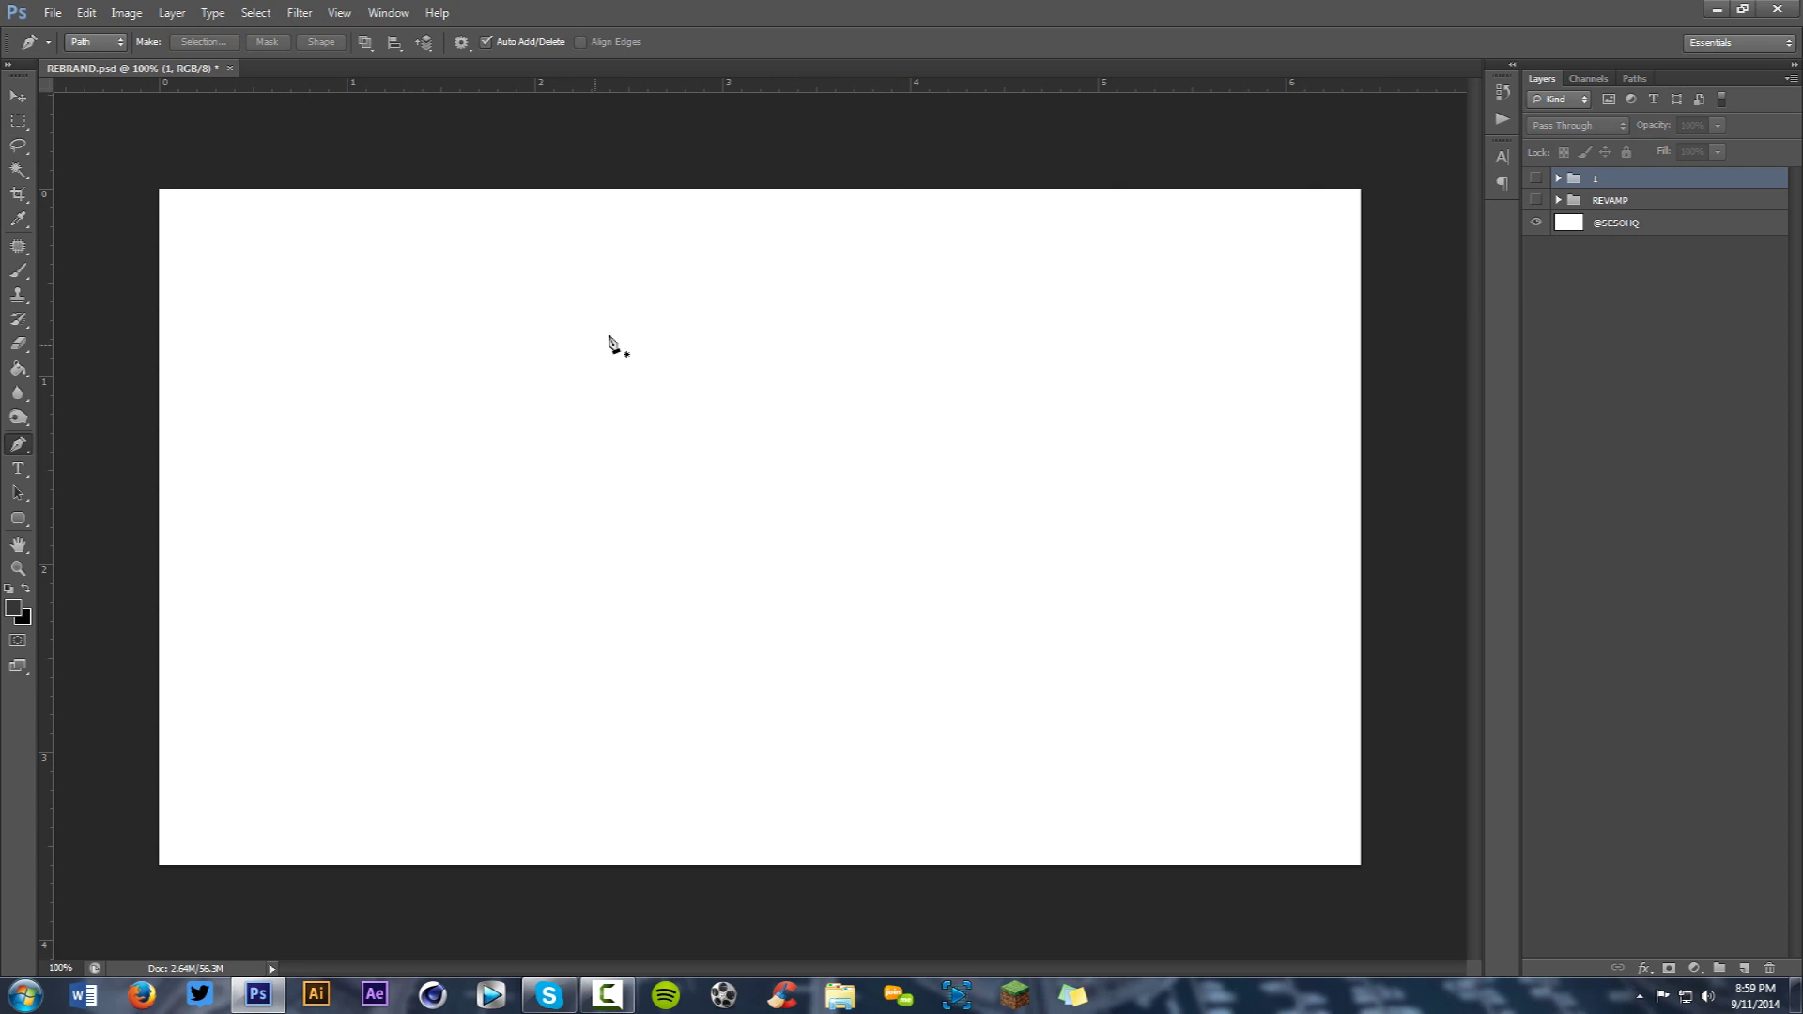
click(17, 455)
click(92, 442)
click(573, 468)
click(944, 395)
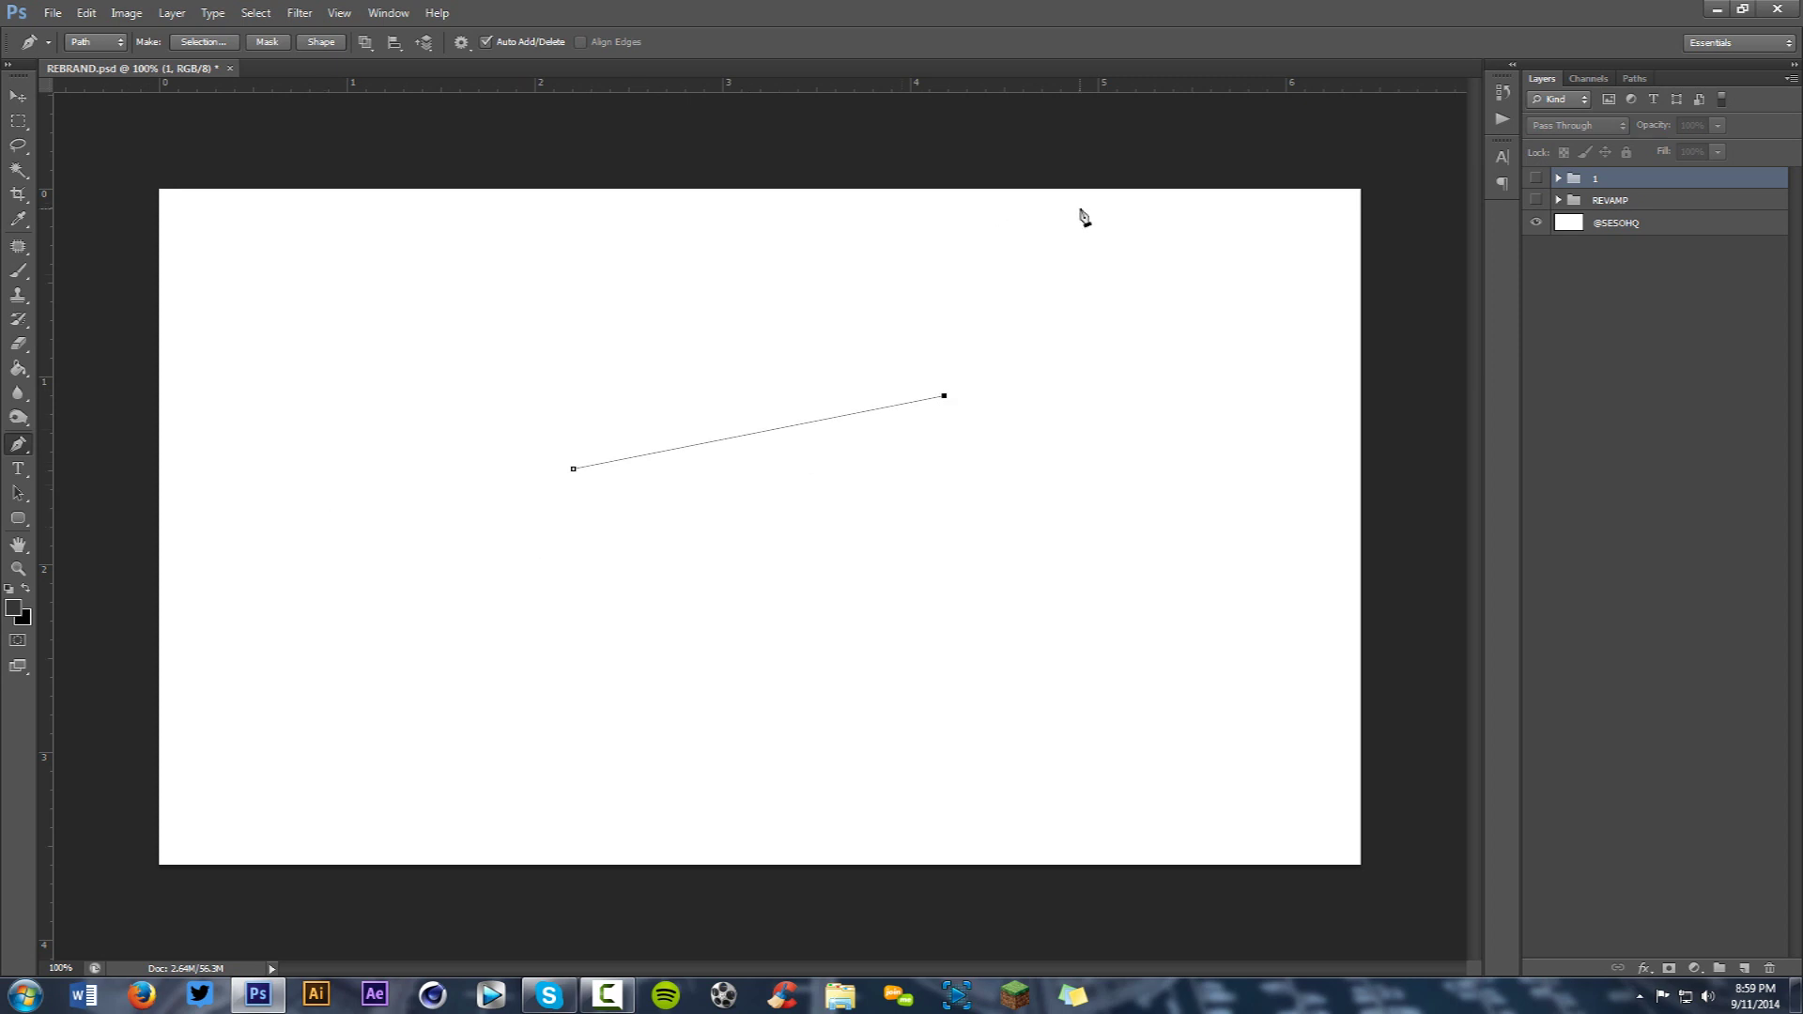
click(885, 634)
click(785, 516)
click(573, 470)
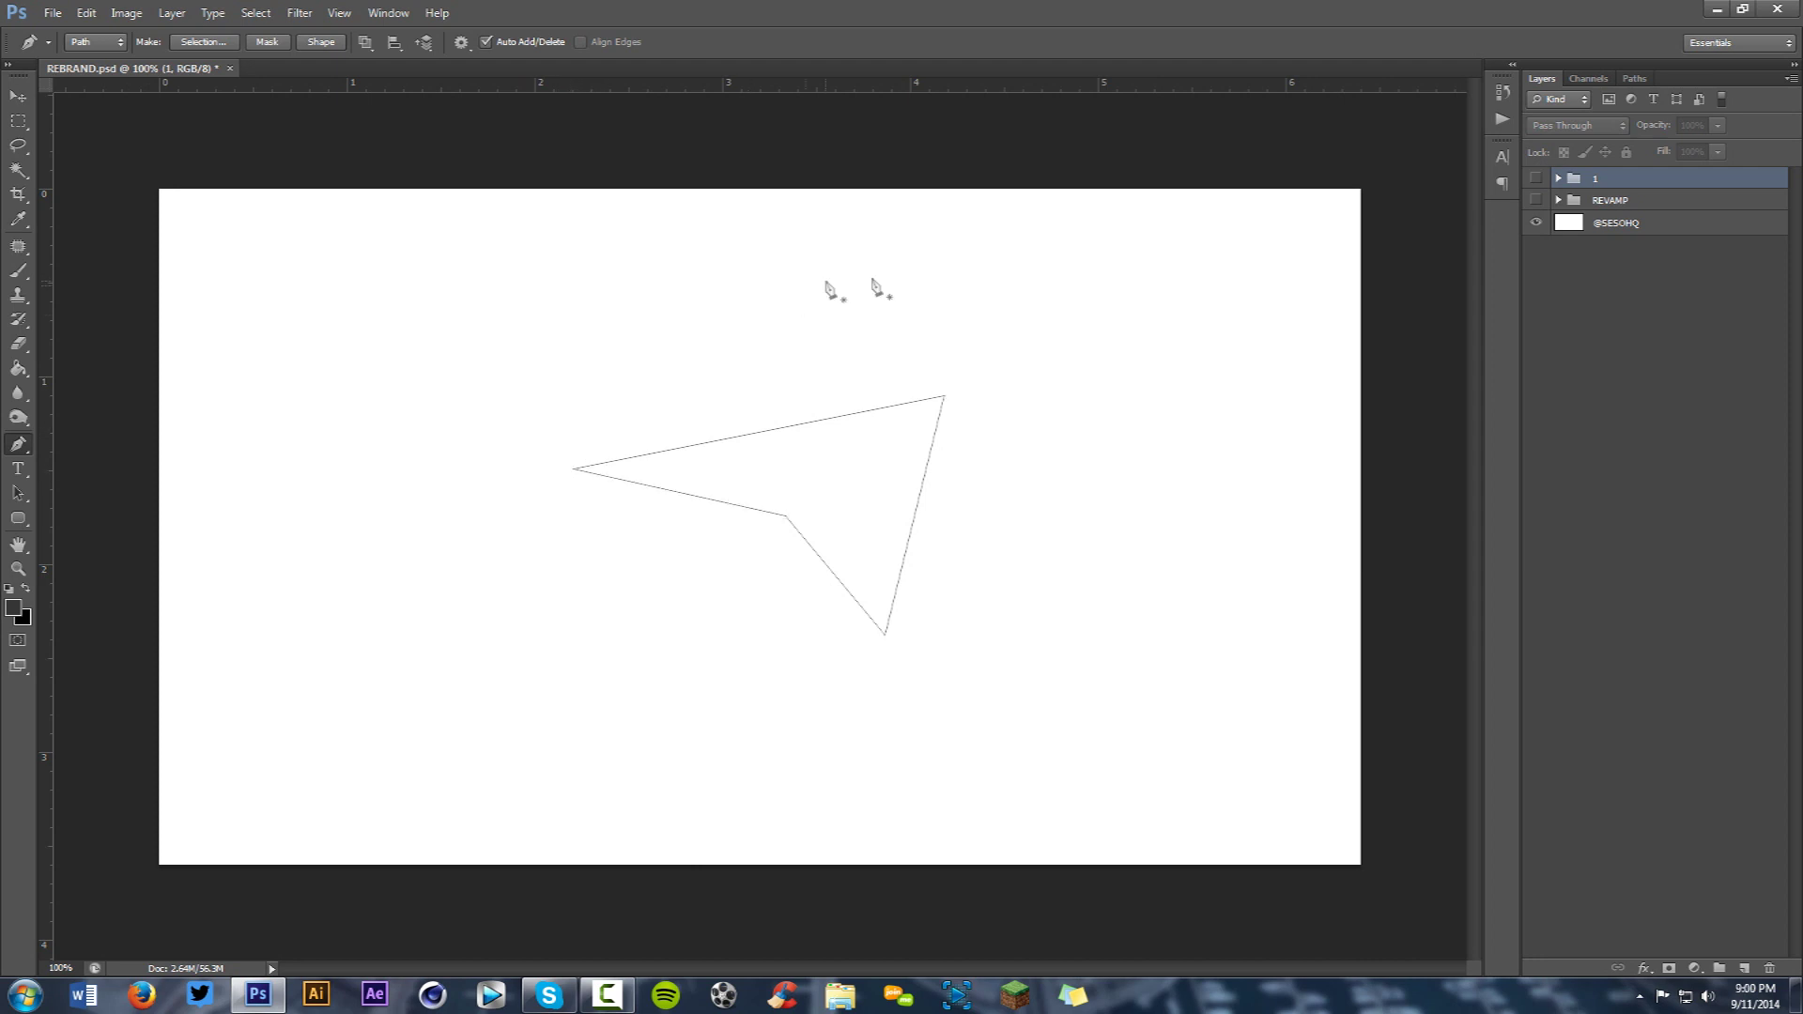
Try repositioning the upper-right and lowest anchor points of the straight-edged path, and delete the path.
click(1643, 80)
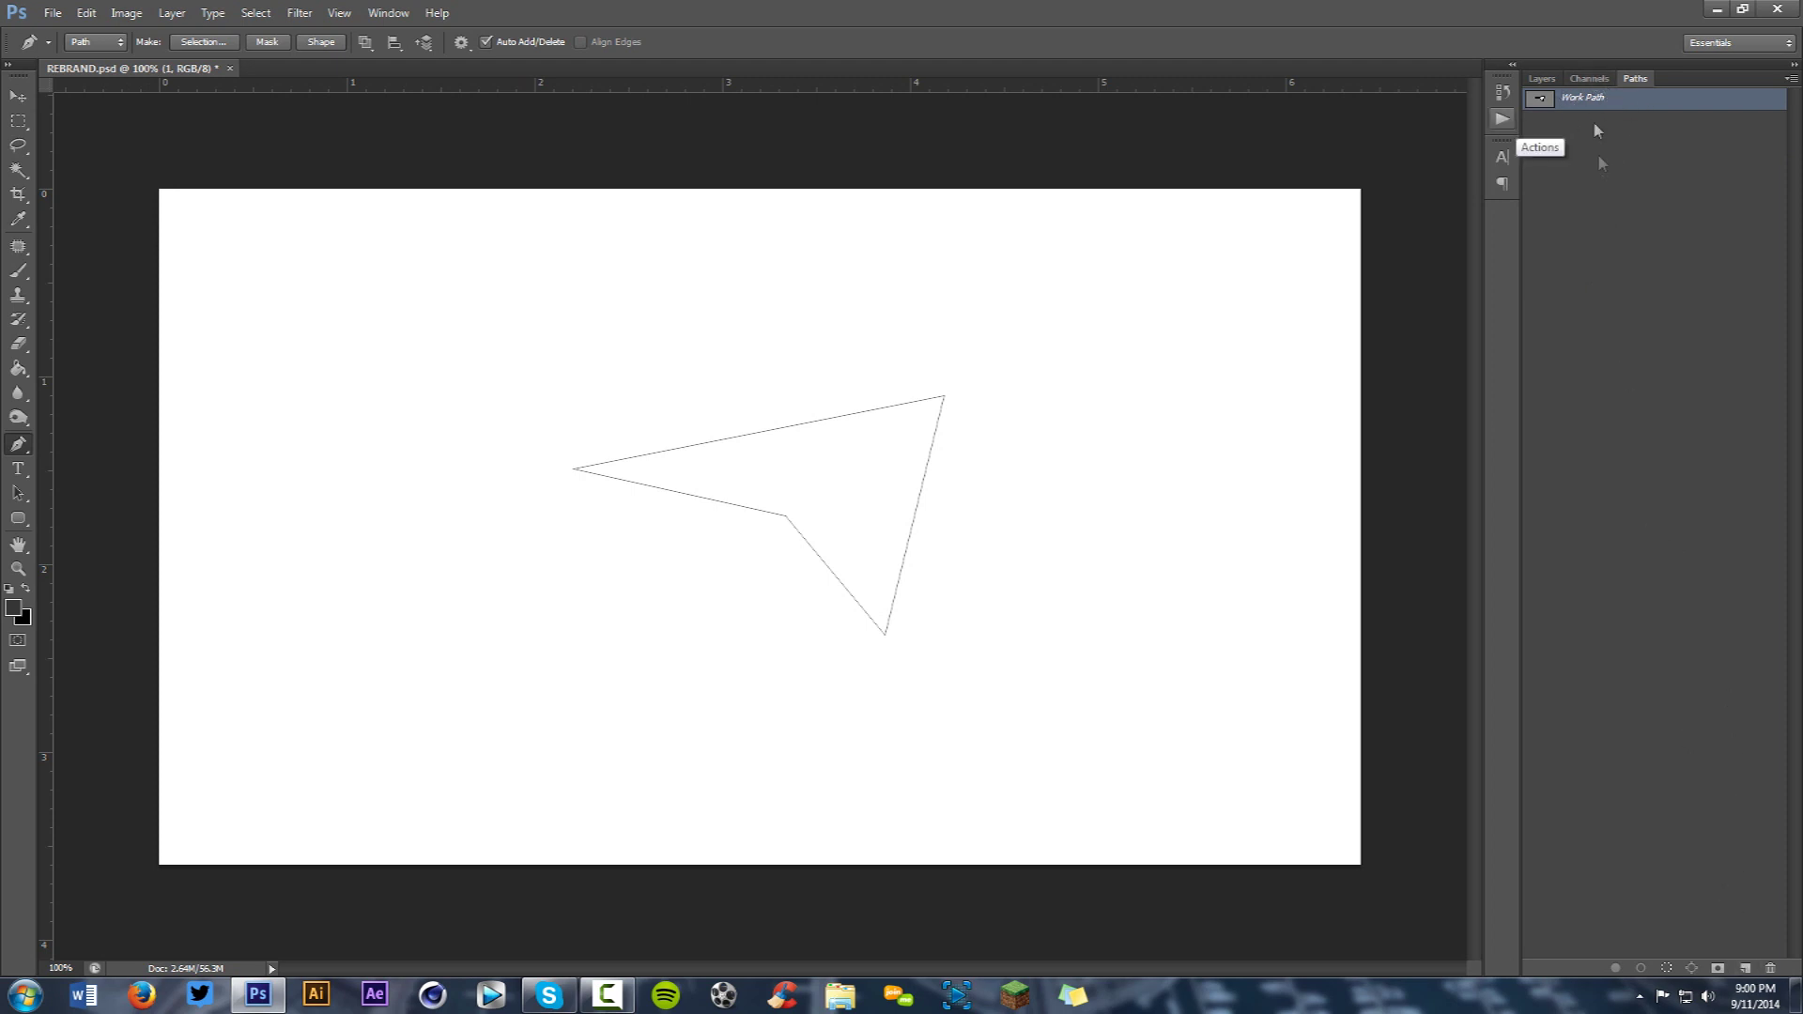
click(1536, 80)
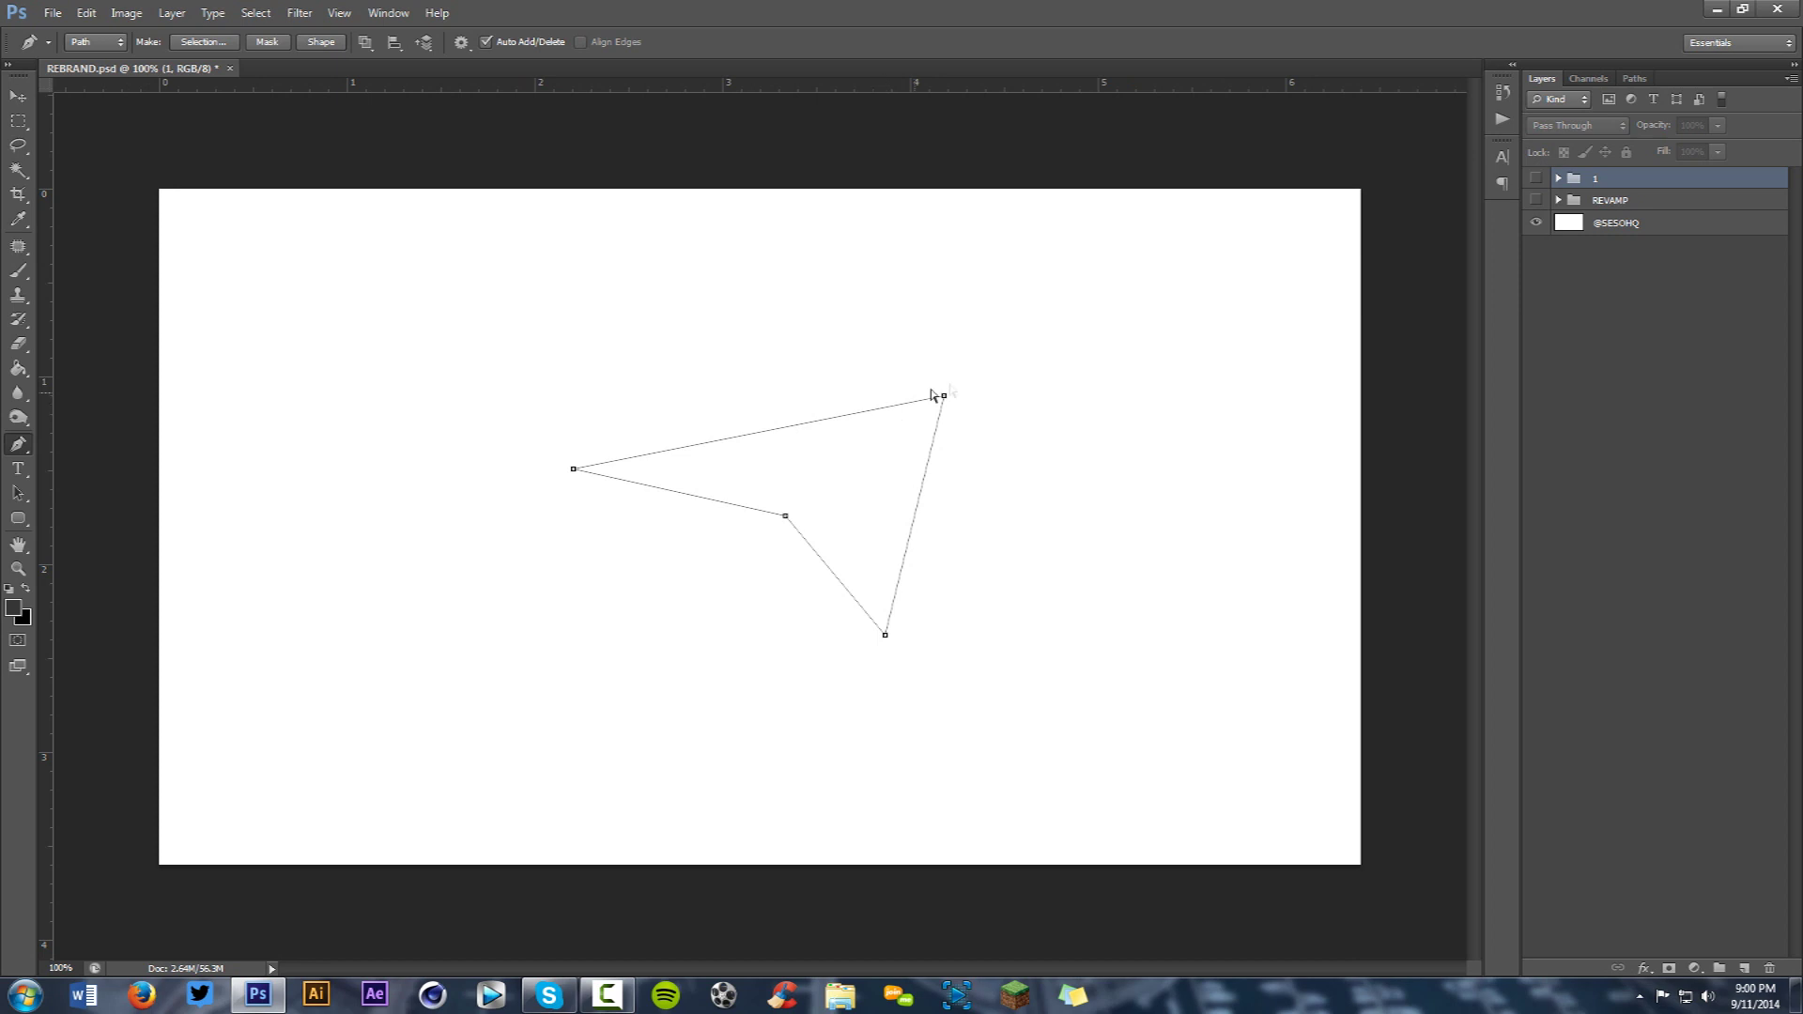
mouse_move(944, 398)
mouse_down()
mouse_move(1026, 491)
mouse_move(970, 379)
mouse_up()
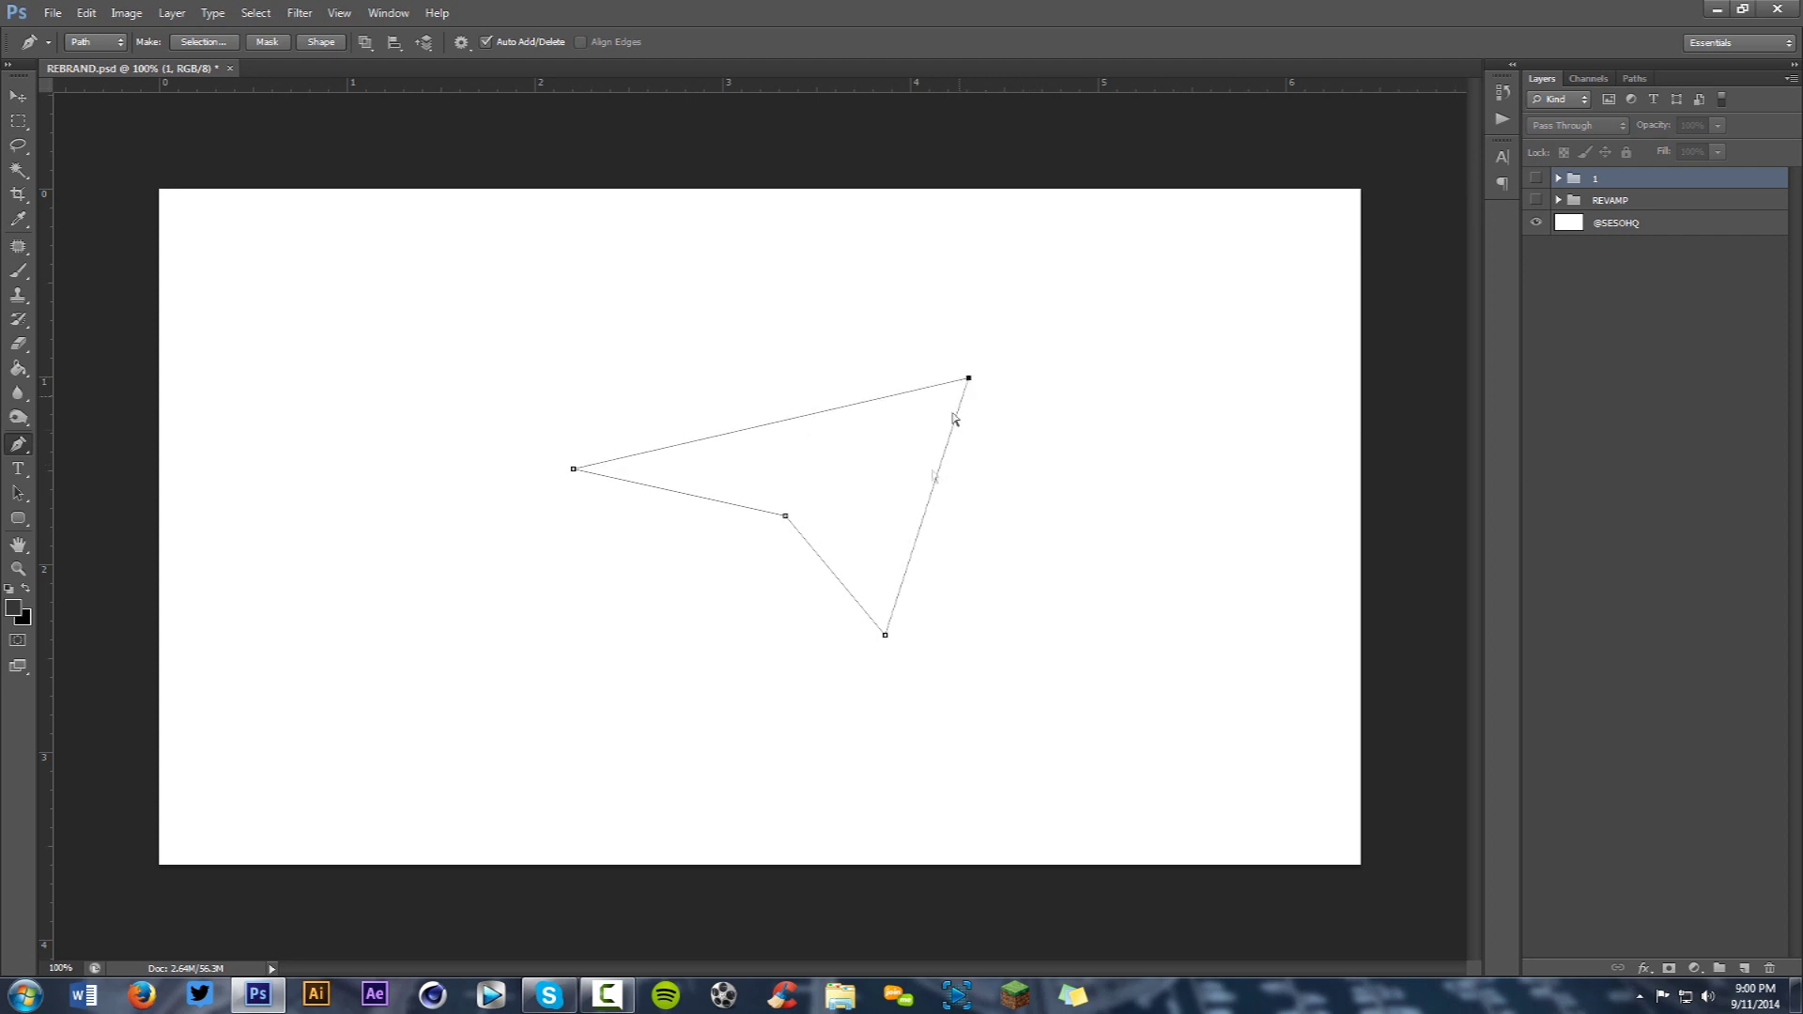
drag(885, 636, 841, 666)
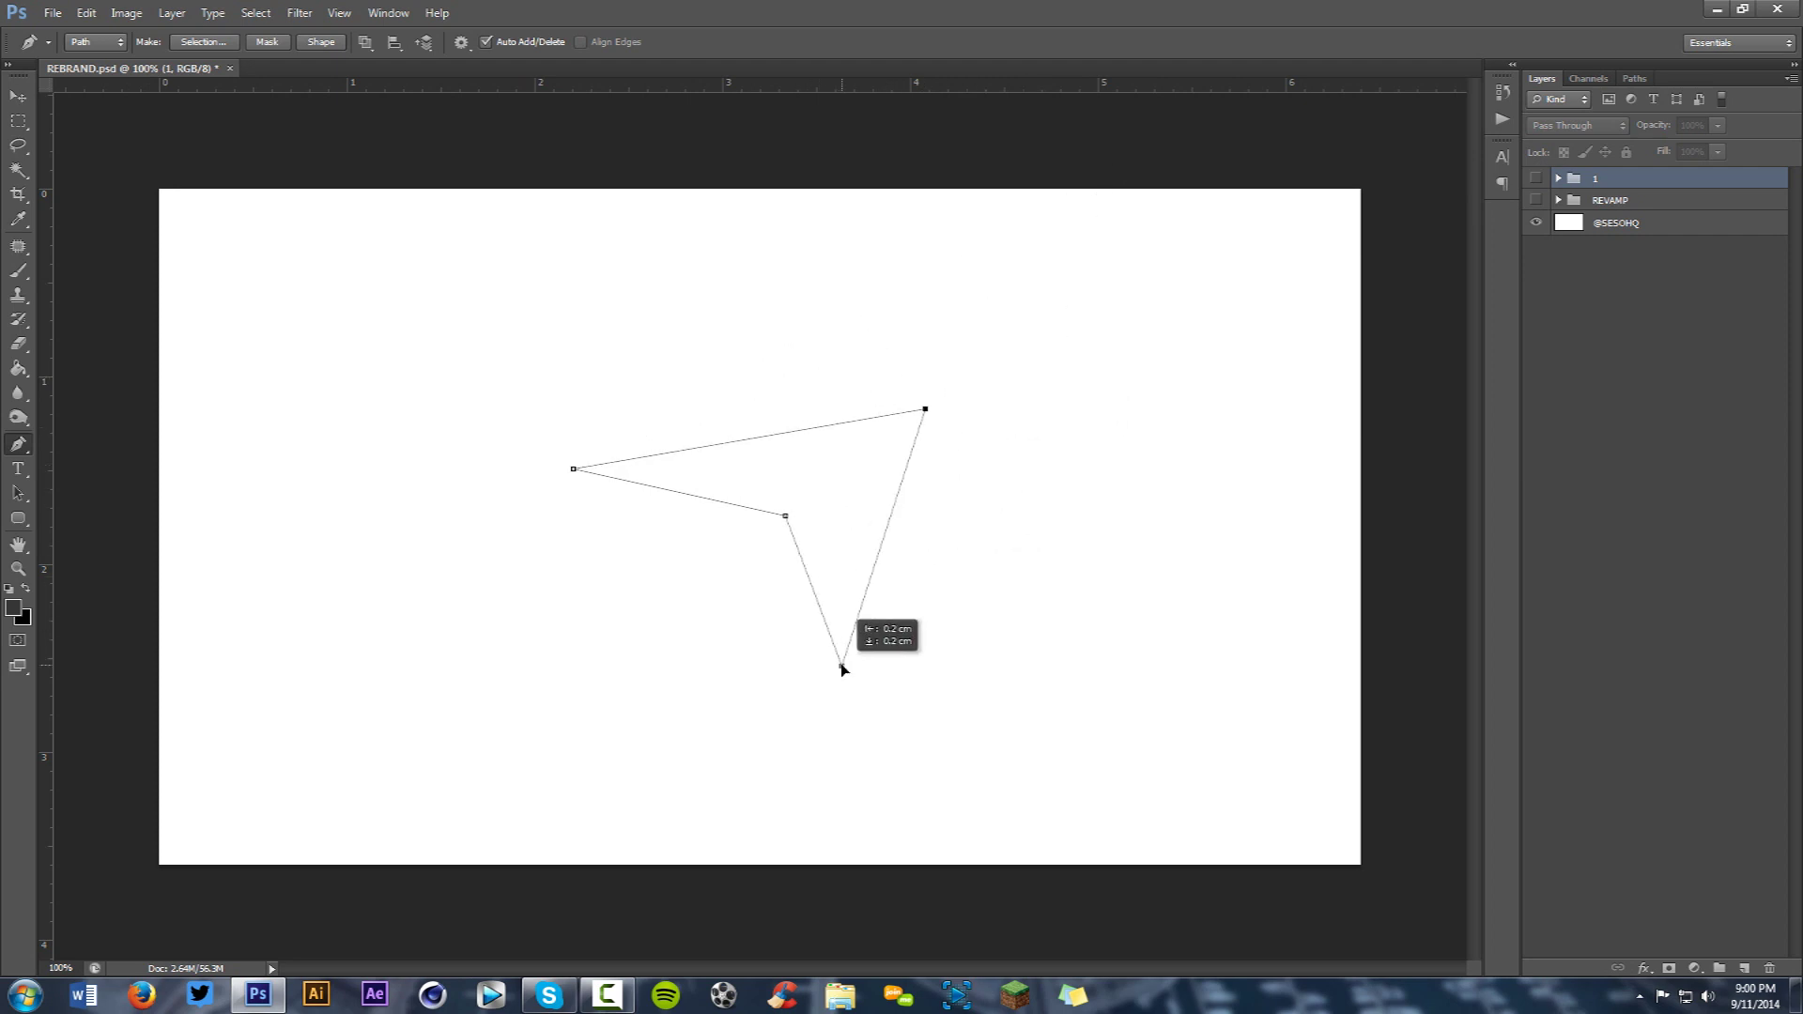
right_click(928, 472)
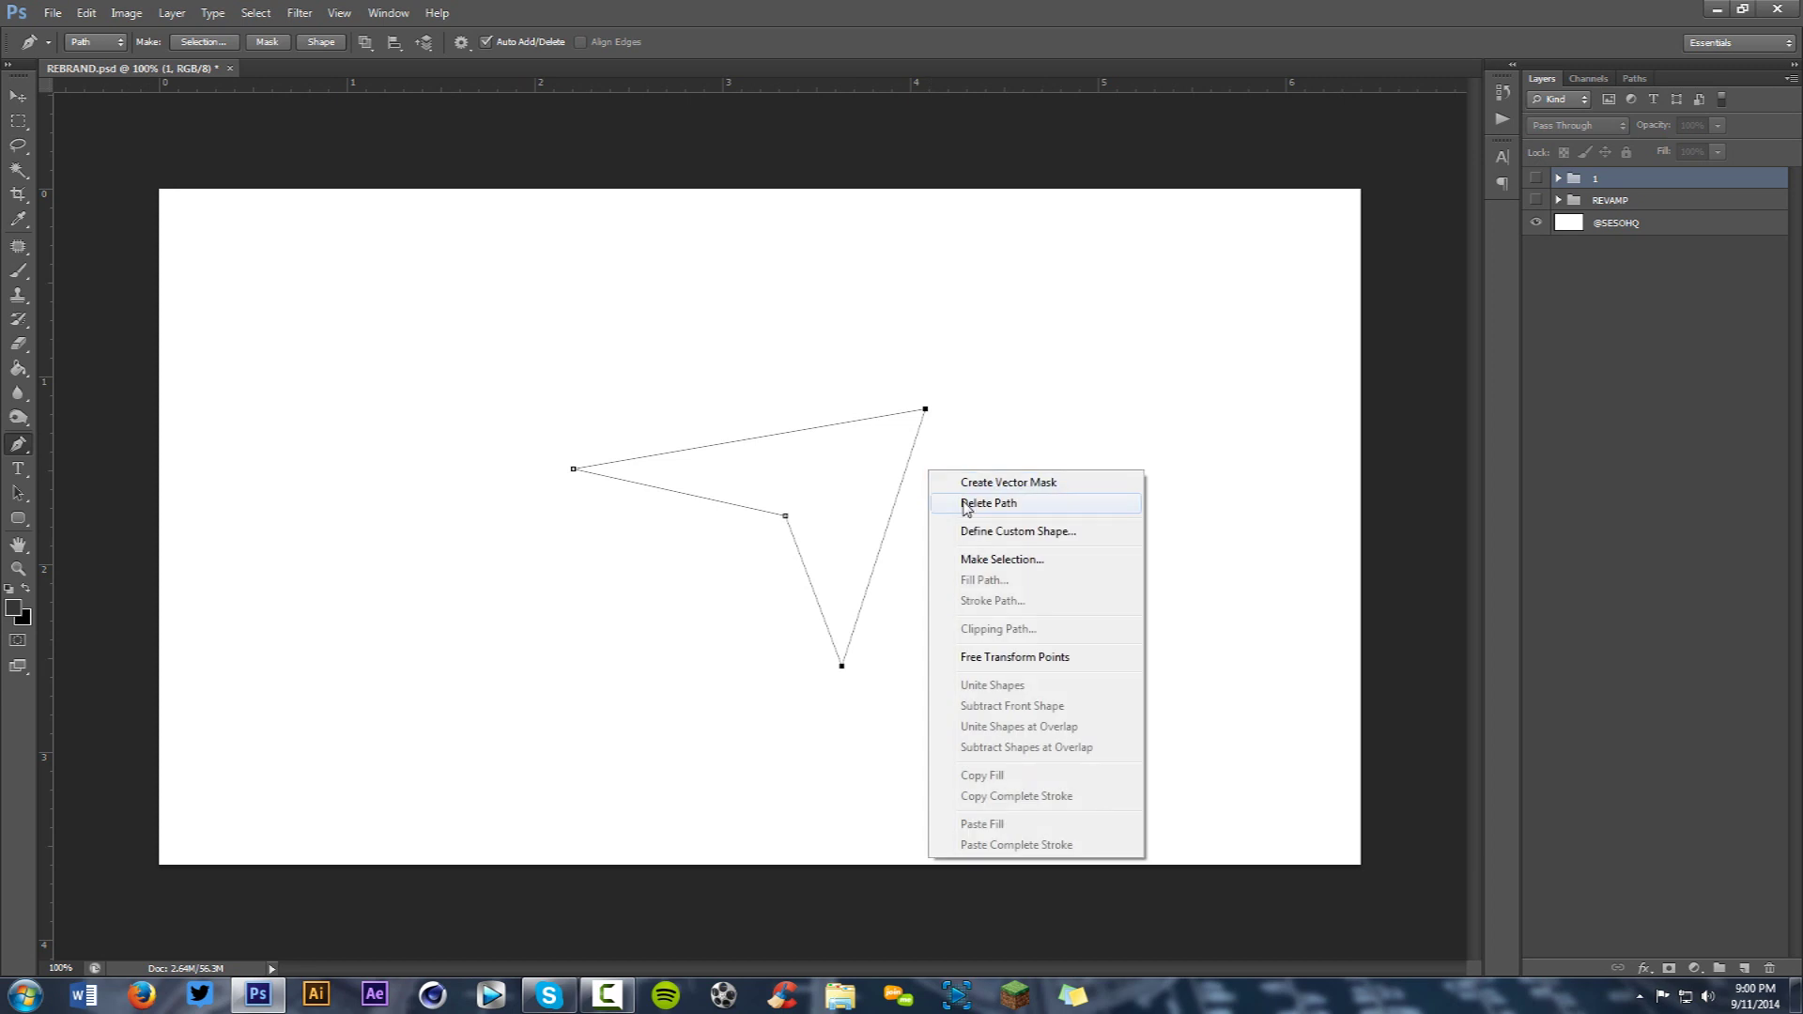
click(965, 504)
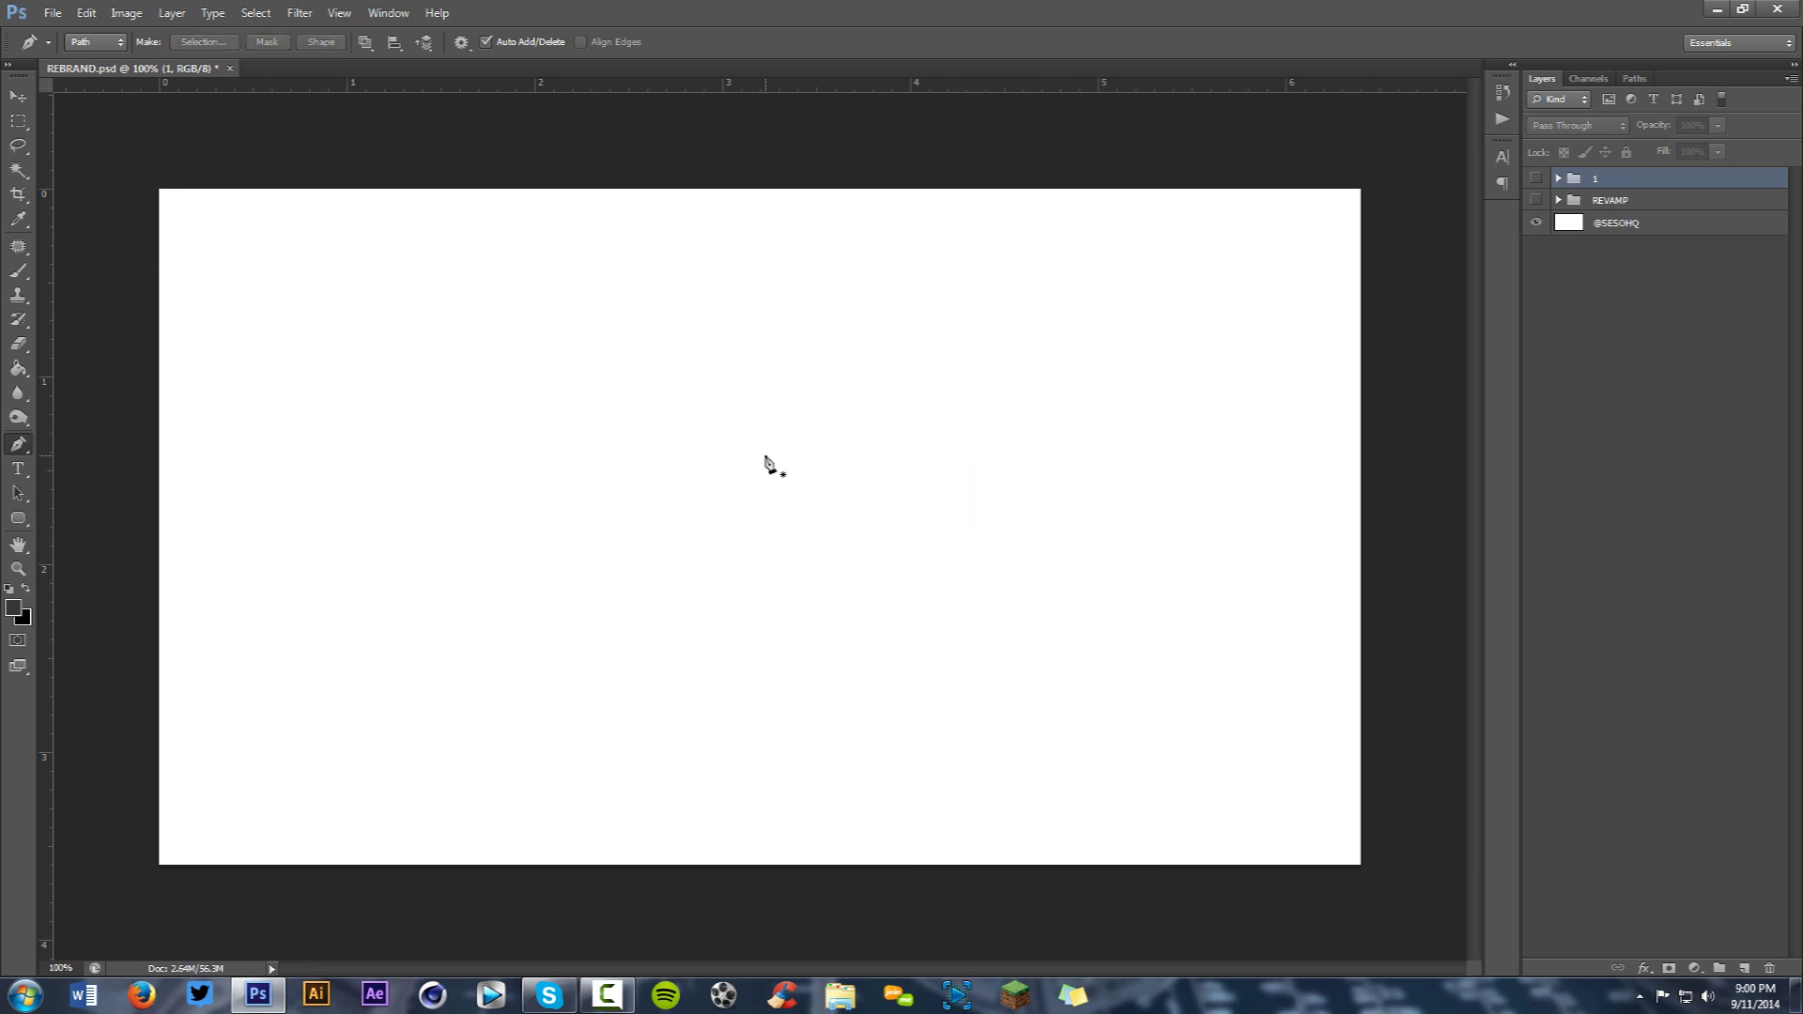
Draw an arched path segment across the upper middle of the canvas and adjust its end anchor and direction handles.
click(647, 478)
drag(934, 398, 1117, 437)
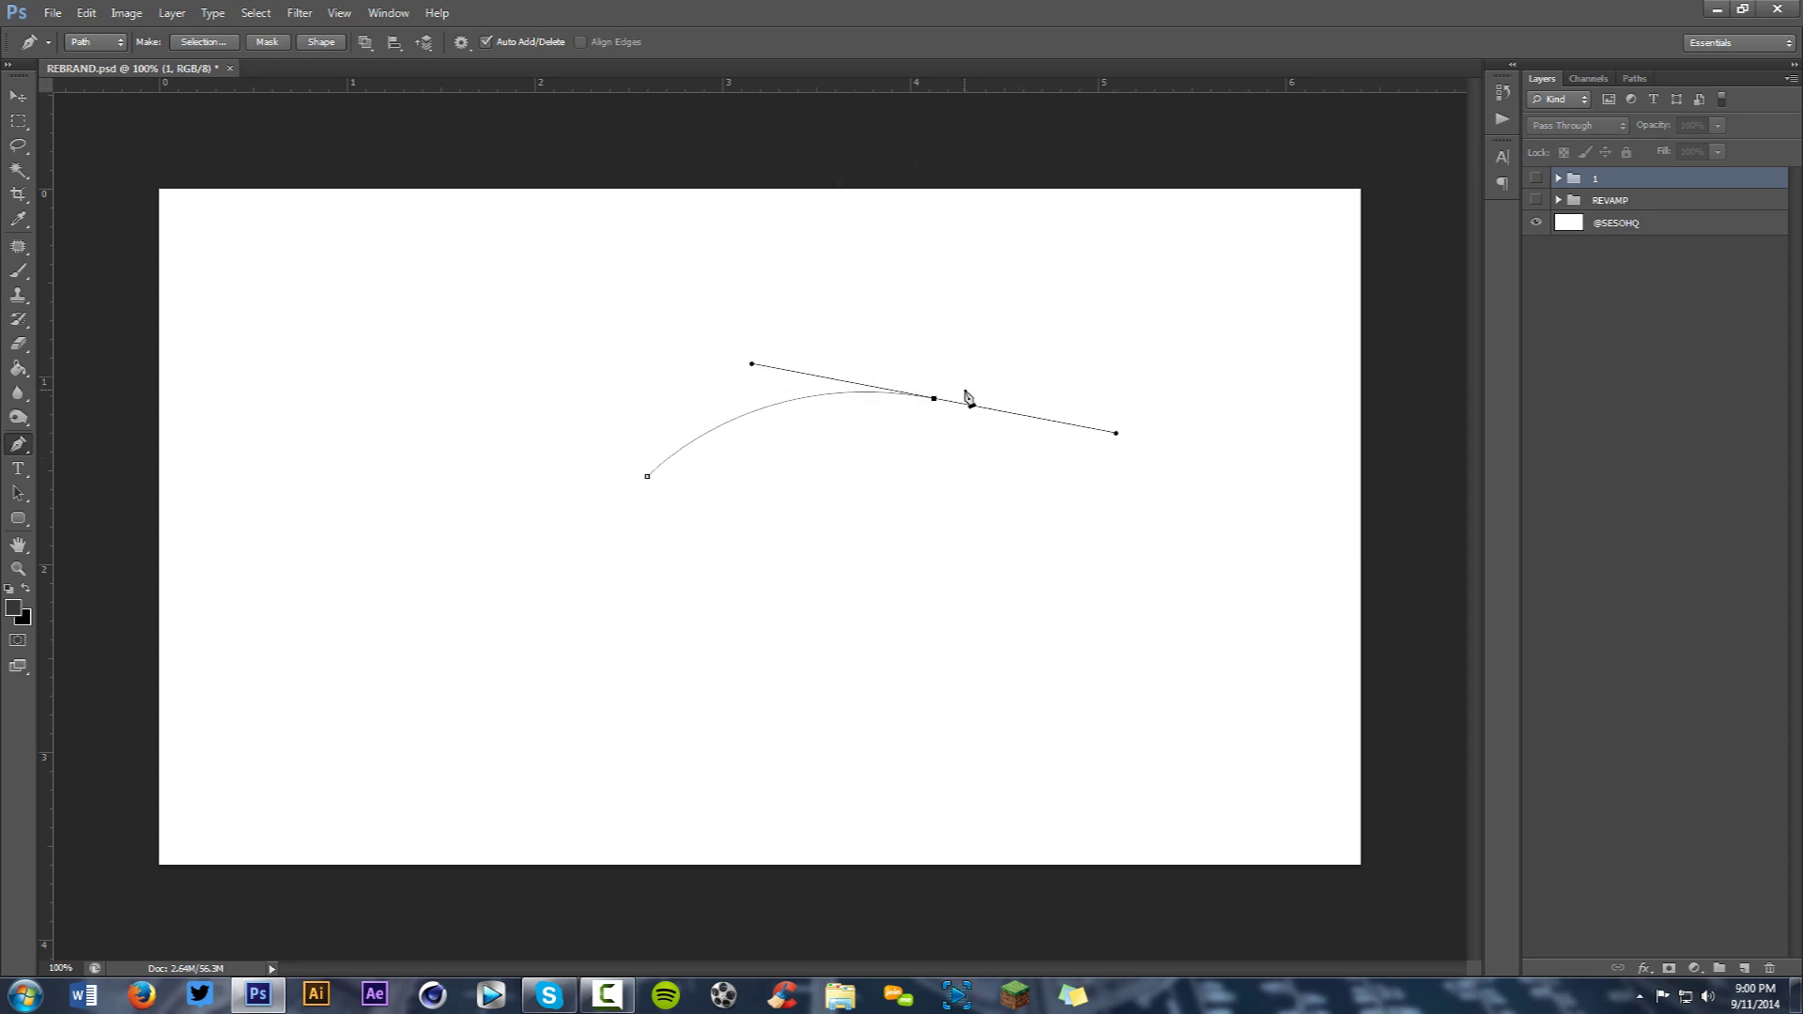
drag(939, 402, 914, 370)
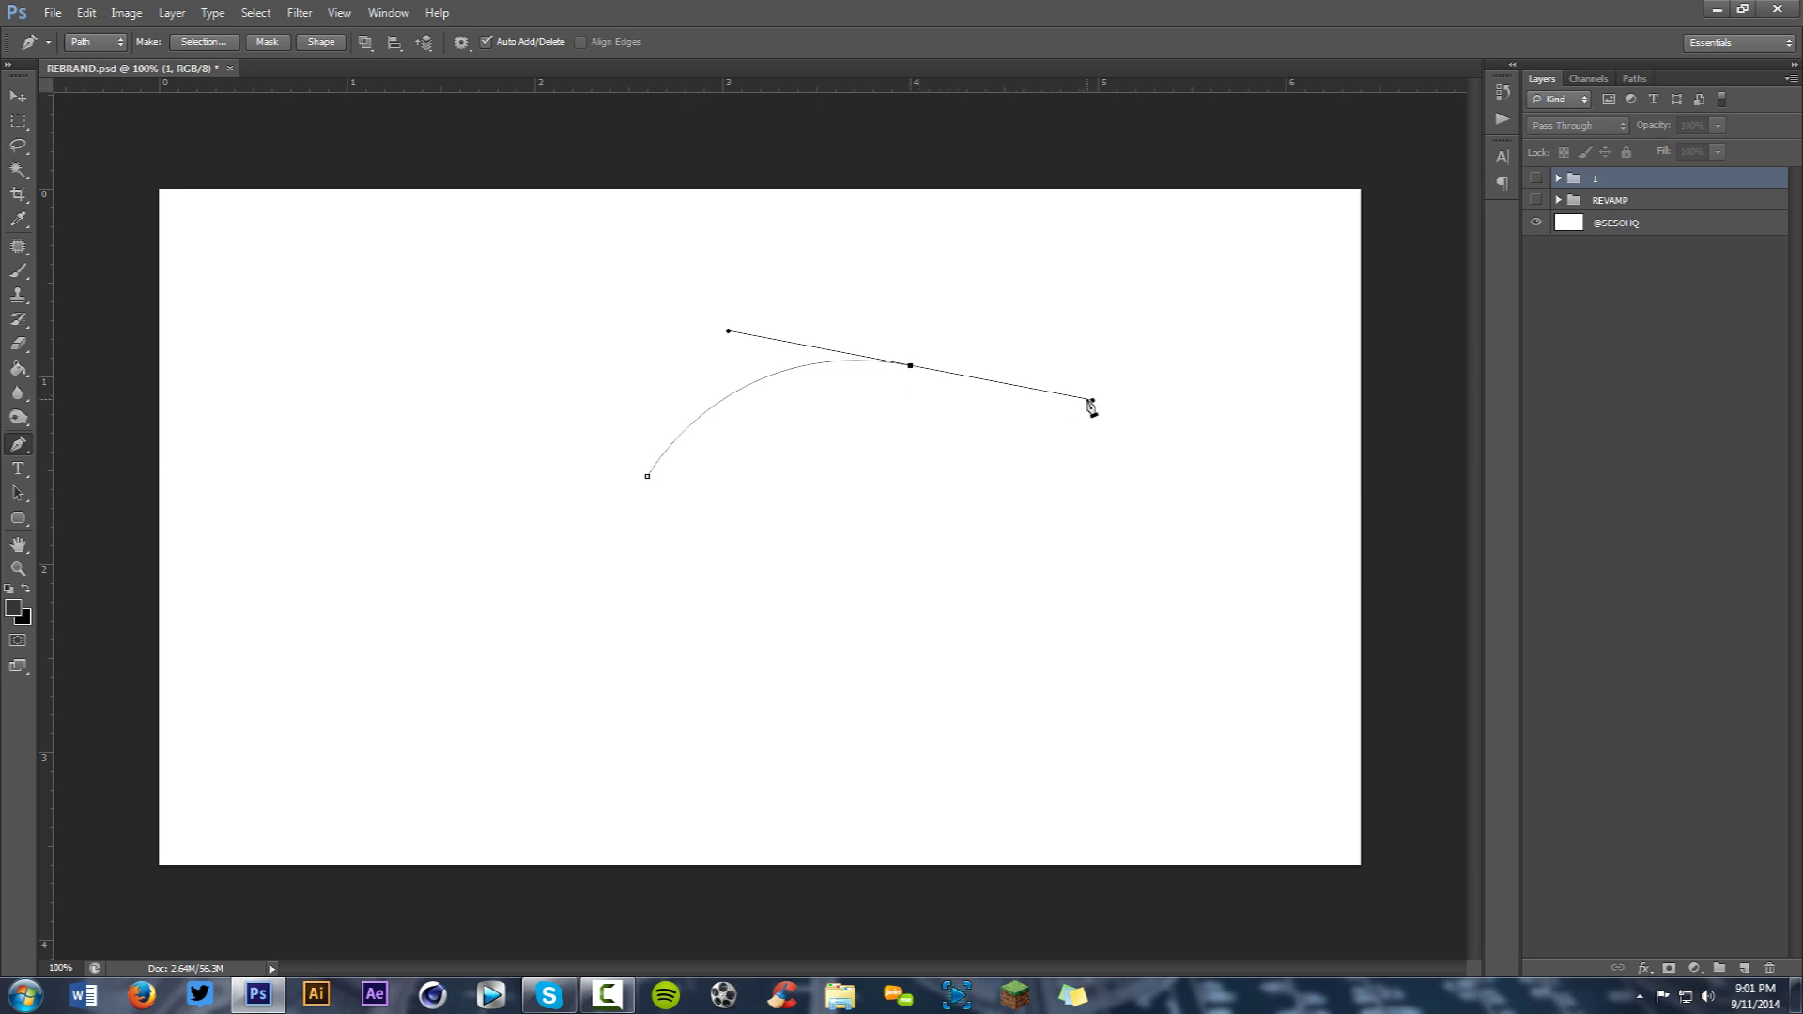
drag(728, 334, 684, 361)
mouse_move(910, 367)
mouse_down()
mouse_move(903, 429)
mouse_move(825, 374)
mouse_move(912, 369)
mouse_up()
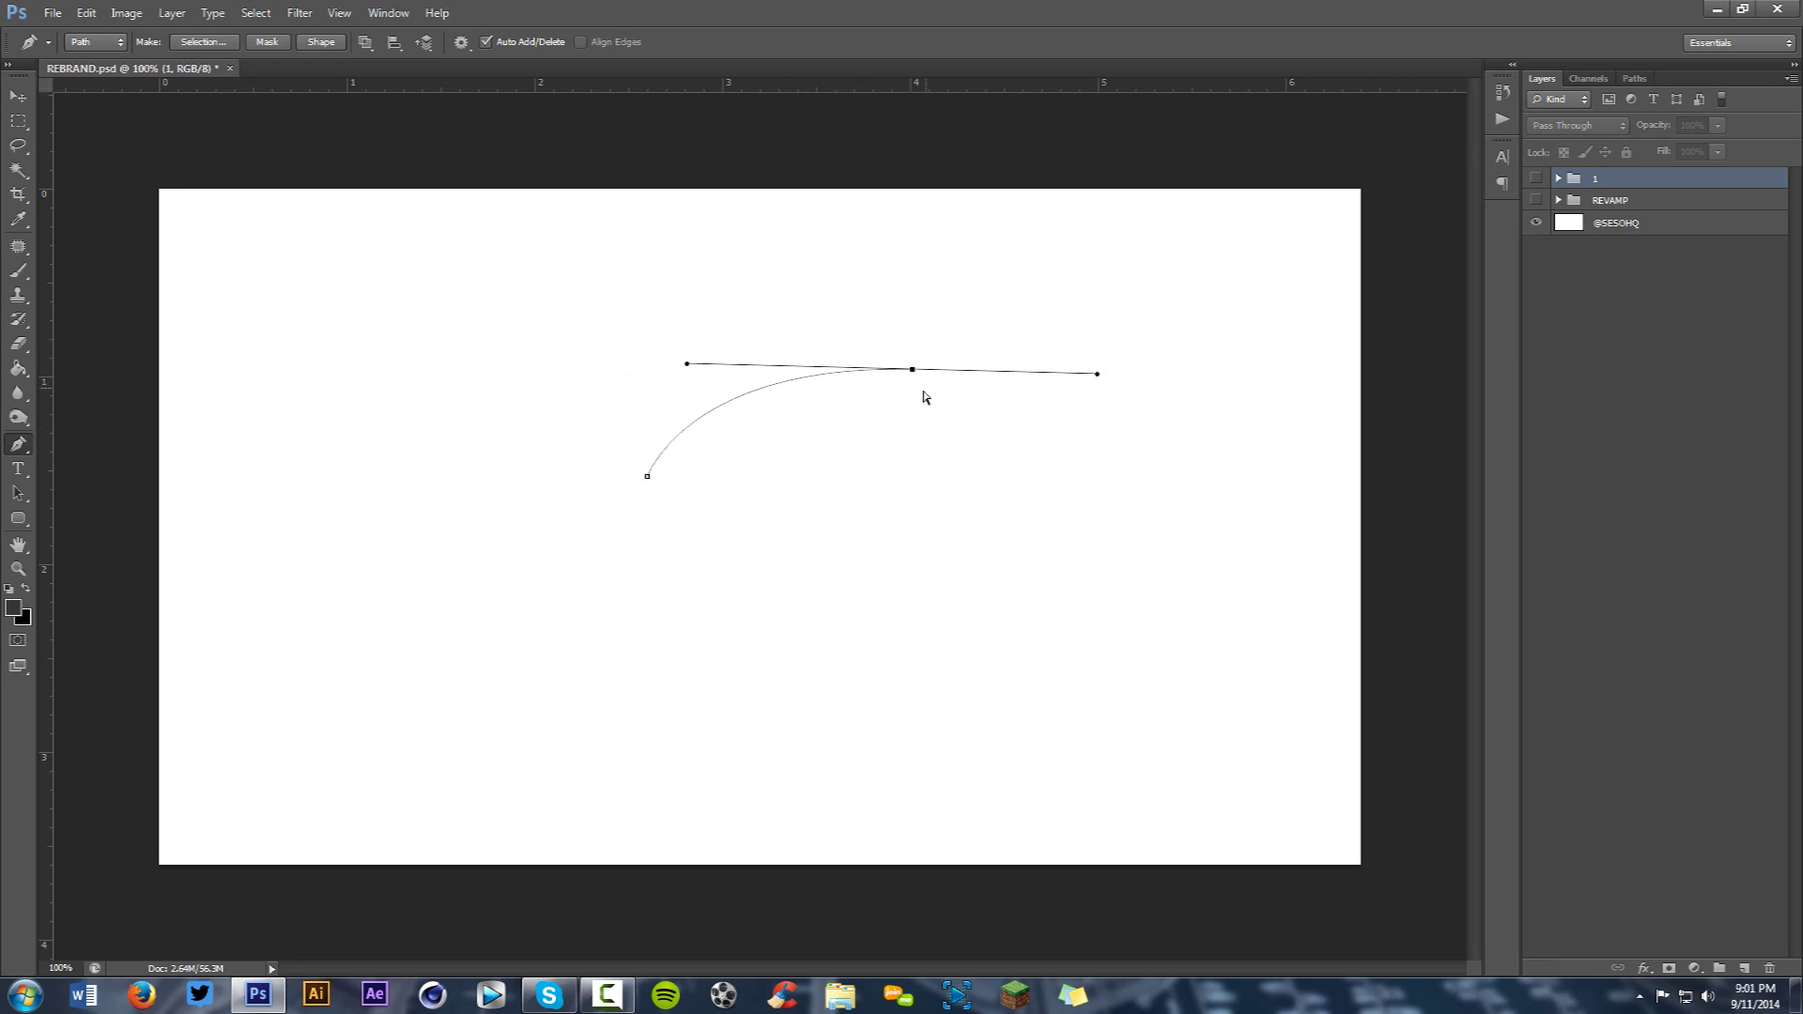
mouse_move(687, 364)
mouse_down()
mouse_move(789, 419)
mouse_move(791, 481)
mouse_move(644, 375)
mouse_move(722, 360)
mouse_up()
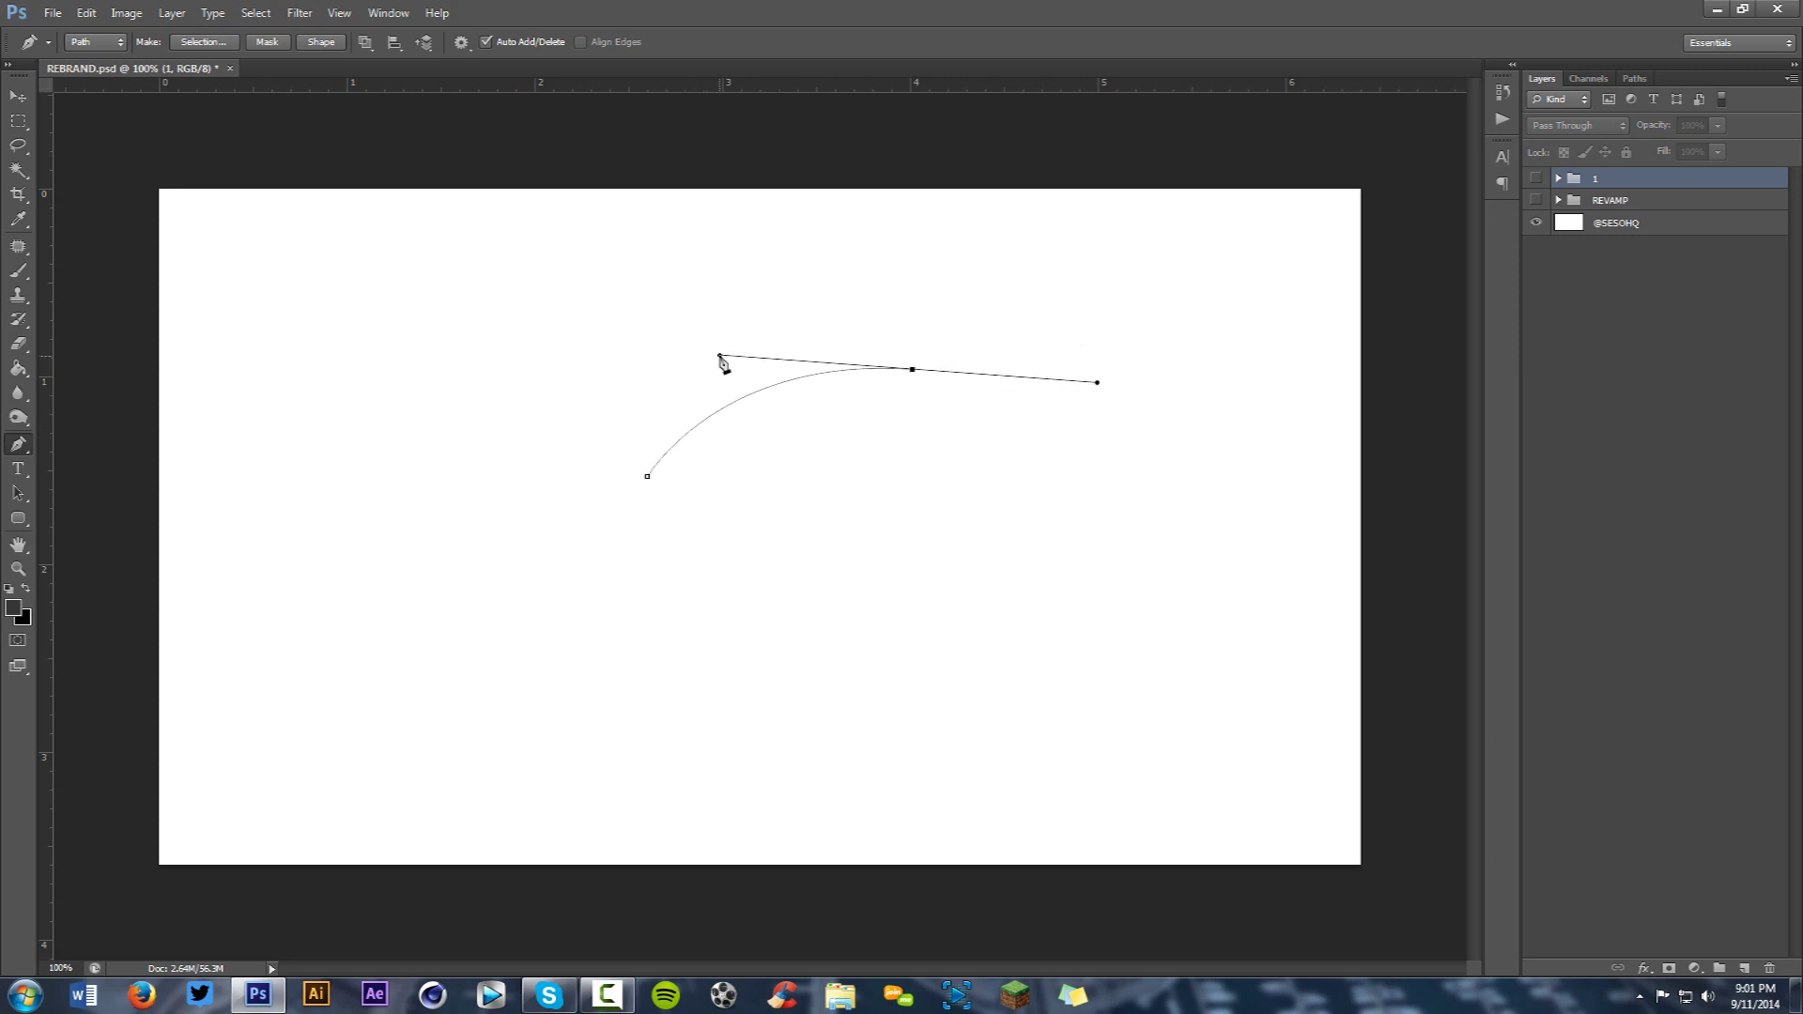
Make the arc's right anchor a corner point and try a straight segment down from it.
click(872, 644)
key(ctrl+z)
click(912, 370)
click(864, 605)
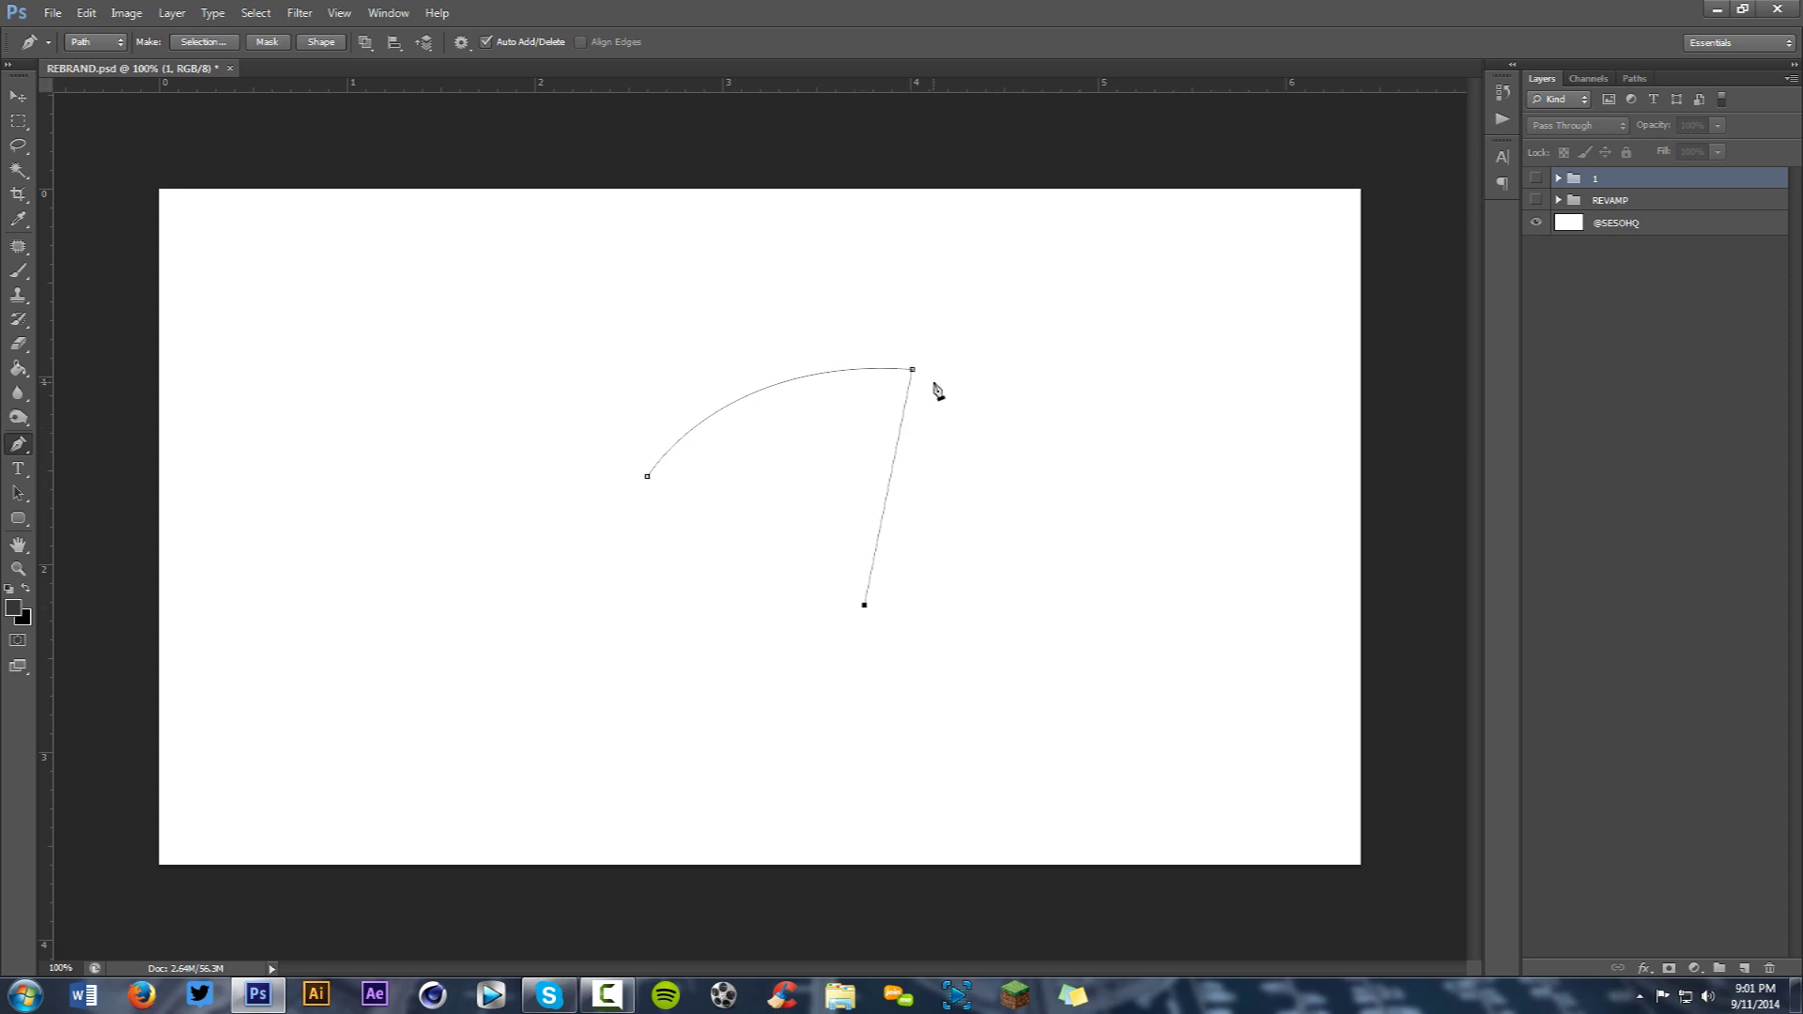
key(ctrl+z)
Complete the path with curved segments through a lower point and an inner notch, closing it at the arc's left anchor.
drag(781, 501, 765, 617)
click(781, 502)
click(768, 422)
drag(647, 476, 603, 518)
key(ctrl+z)
click(768, 422)
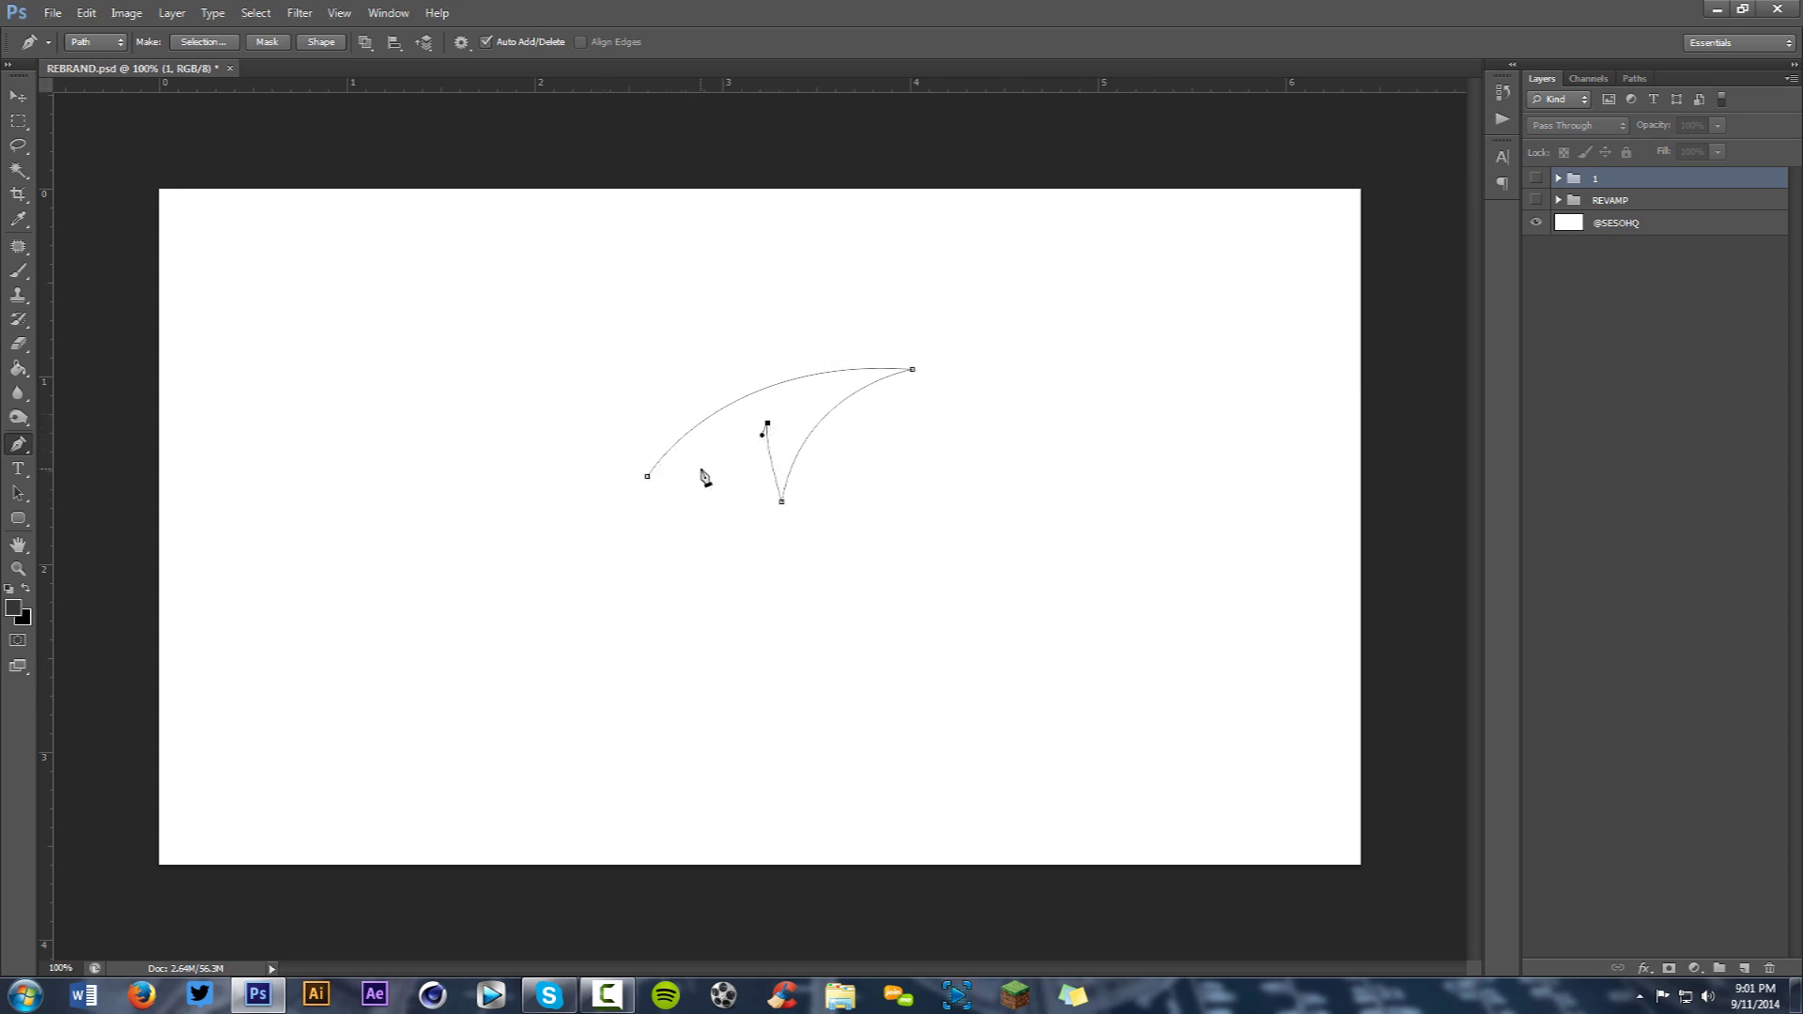
drag(647, 476, 584, 522)
ctrl+click(776, 443)
ctrl+click(763, 444)
drag(765, 458, 762, 461)
Add a new layer and fill the closed curved path with colour #262626 at 100% opacity in Normal mode.
click(1743, 968)
right_click(955, 407)
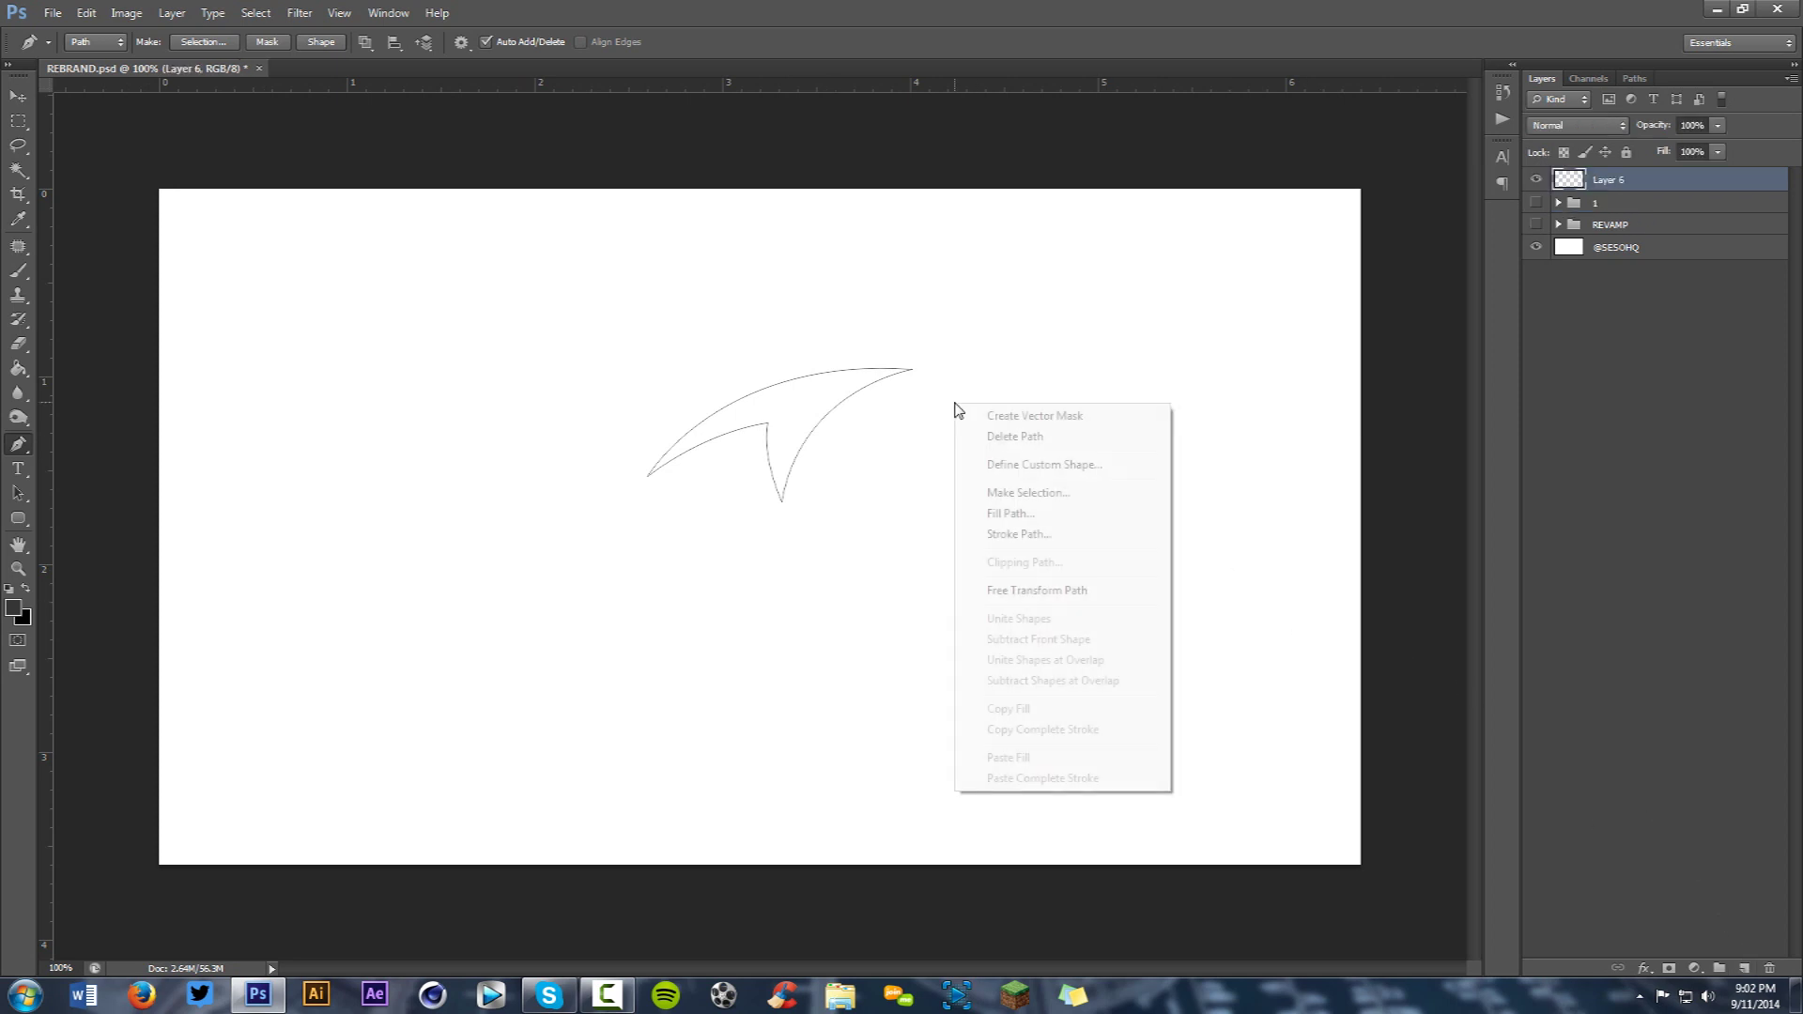
click(1008, 512)
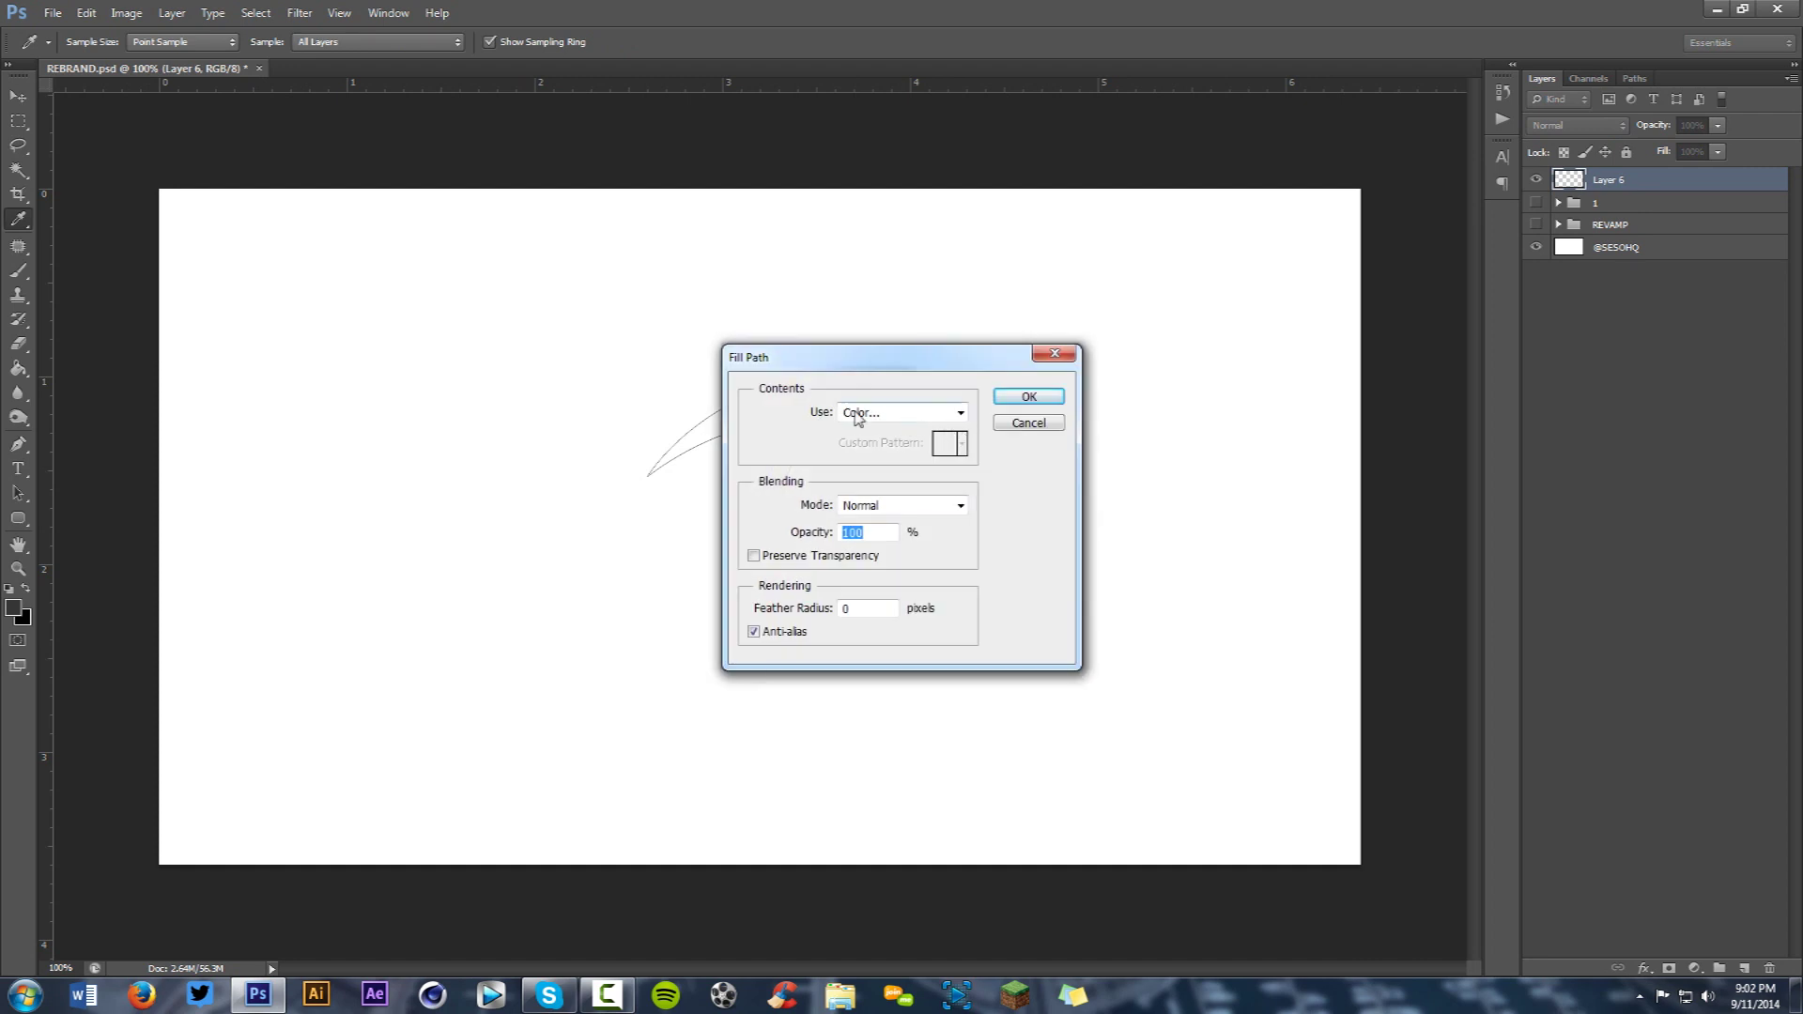
click(816, 413)
key(Return)
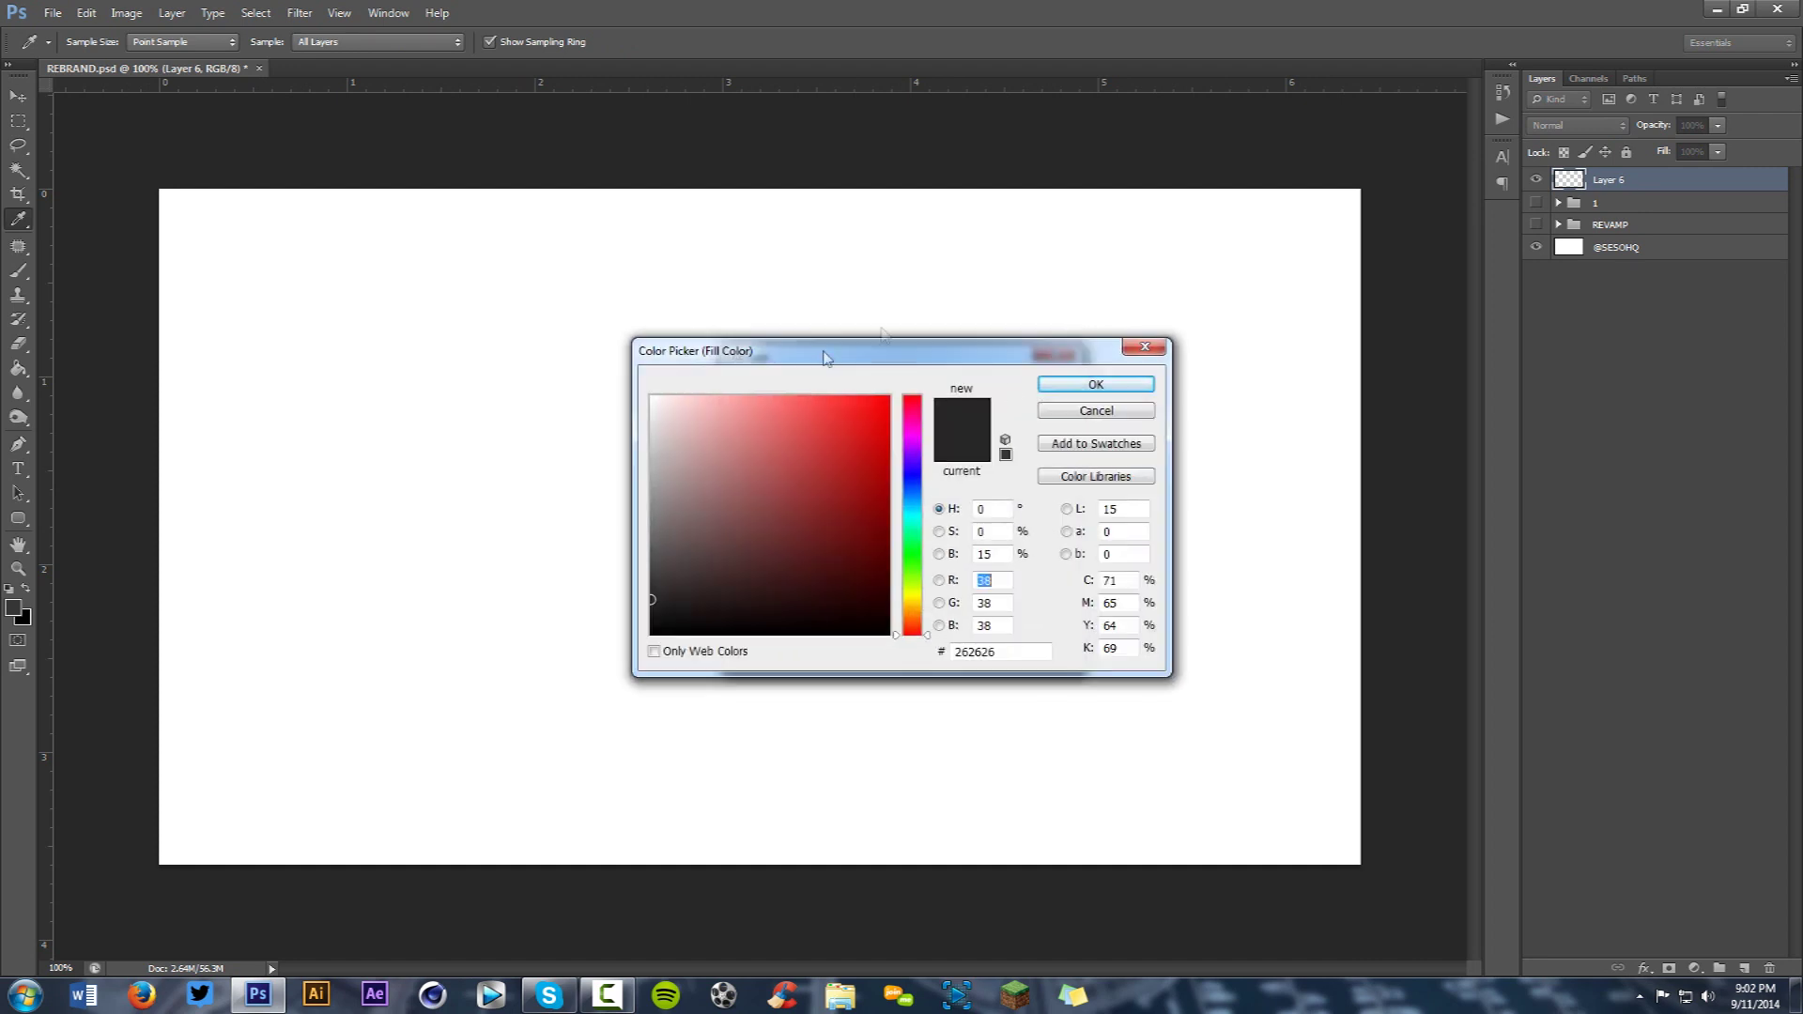
click(1096, 386)
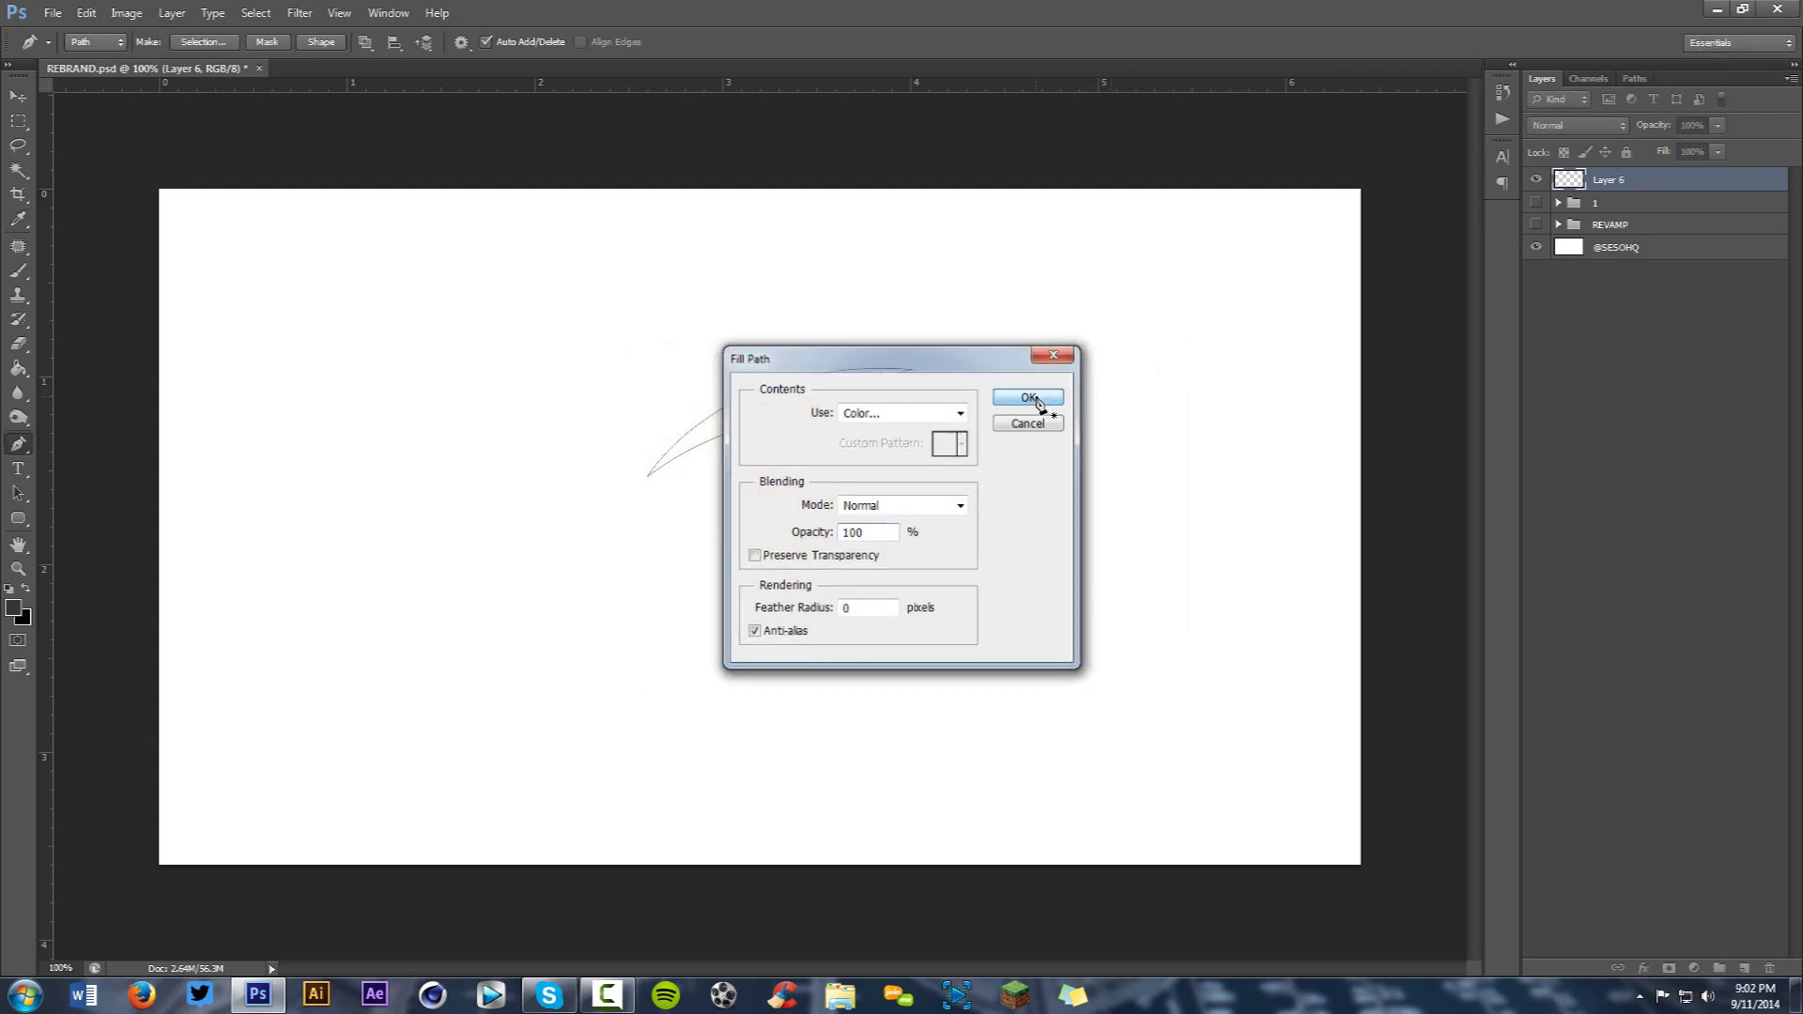
click(1029, 397)
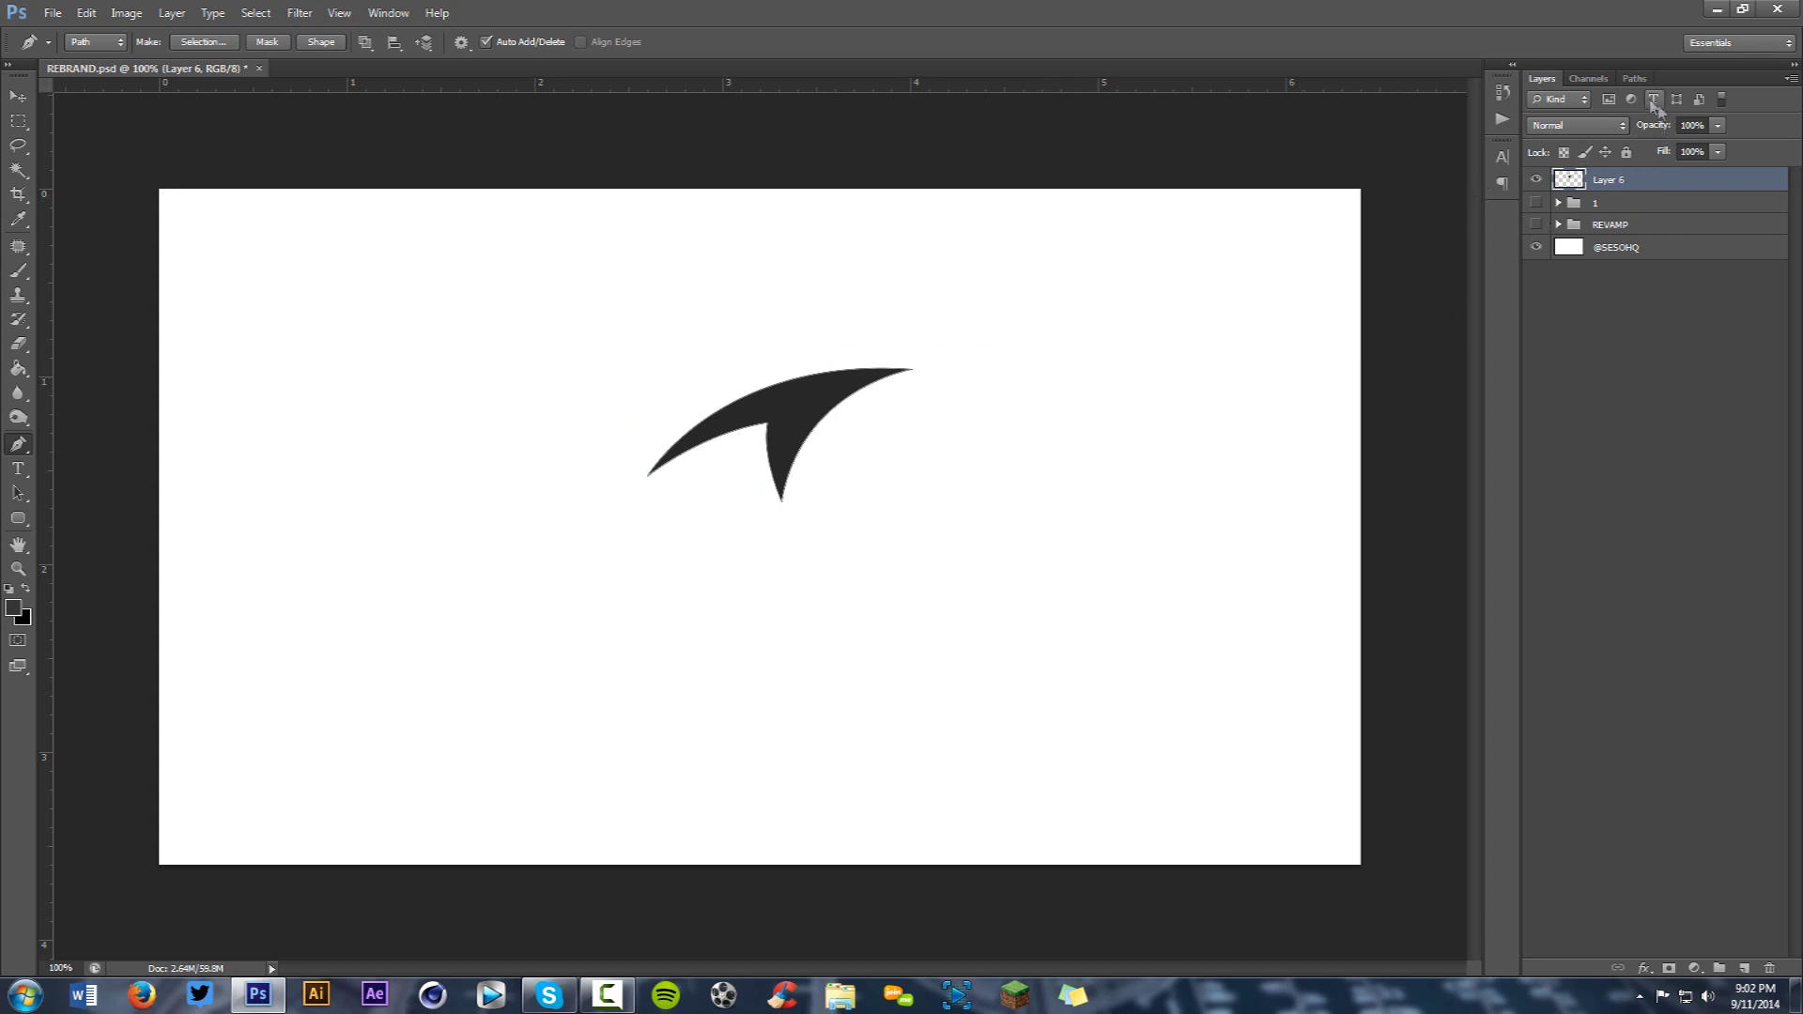
Deselect the work path and move the filled curved shape slightly down and to the left on the canvas.
click(1634, 79)
click(1543, 81)
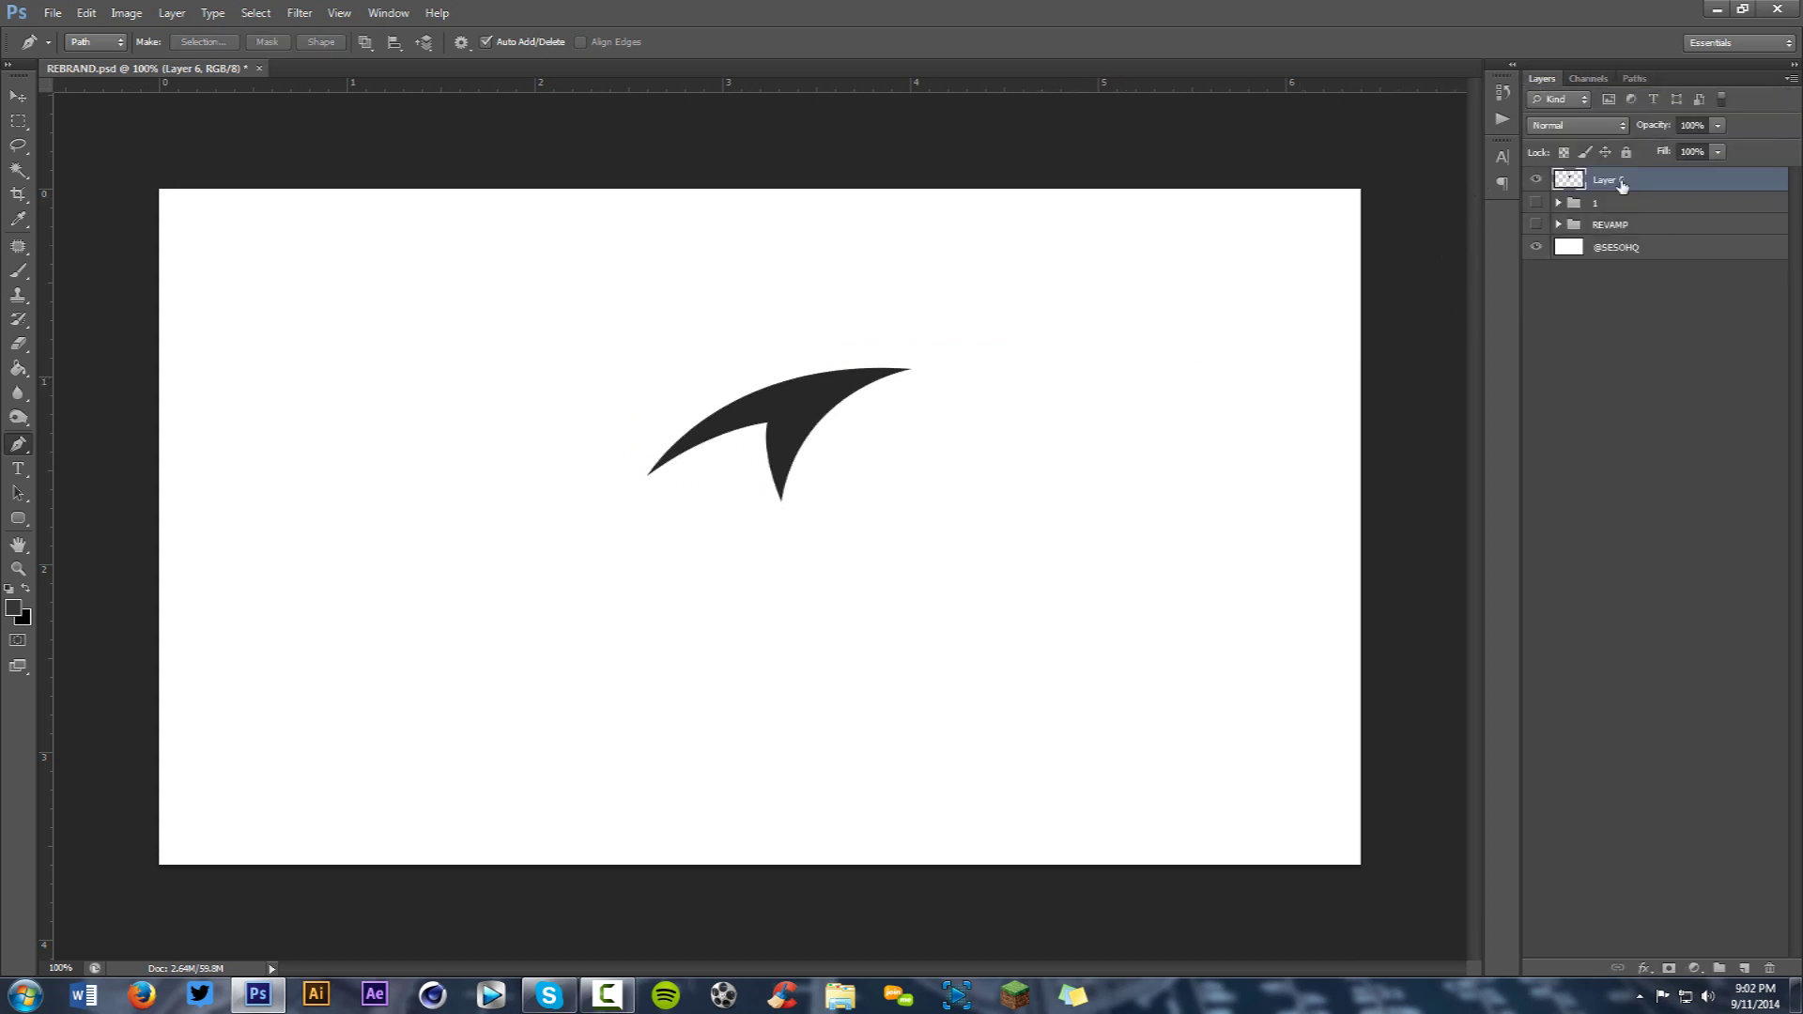
key(v)
drag(874, 589, 990, 460)
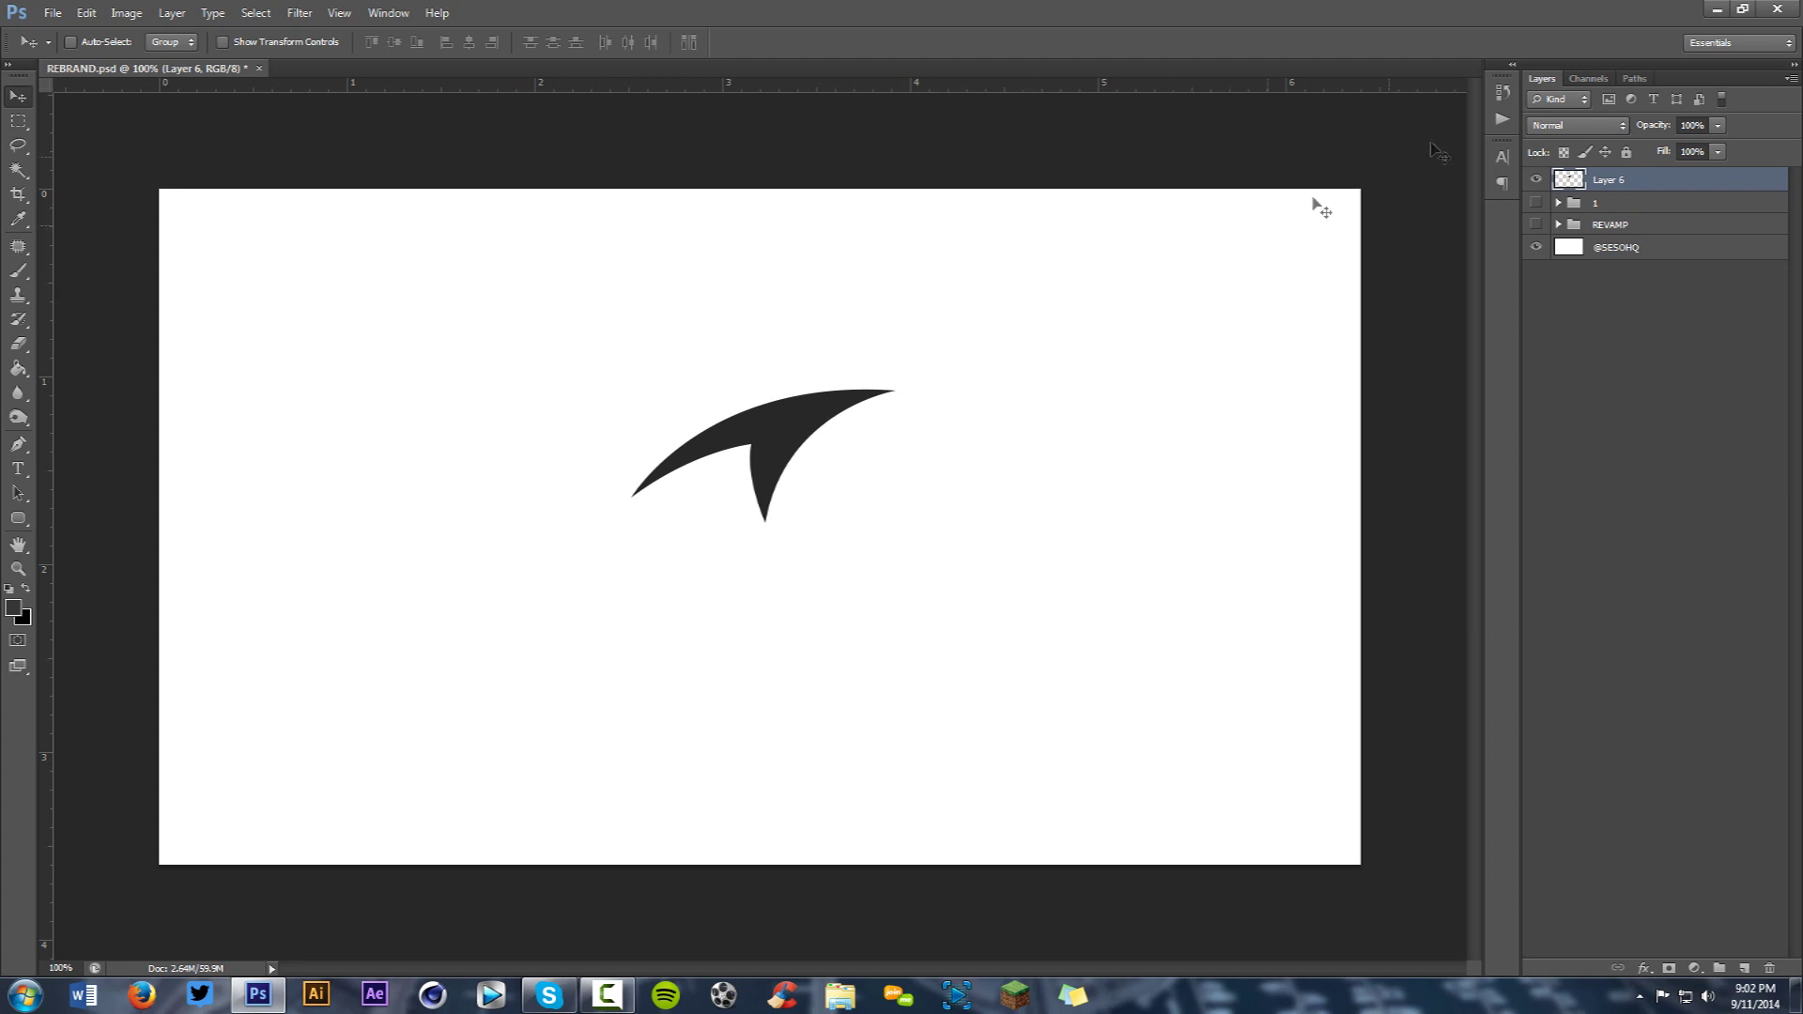
Hide Layer 6 and show the groups 1 and REVAMP to view the two S logos.
click(1536, 180)
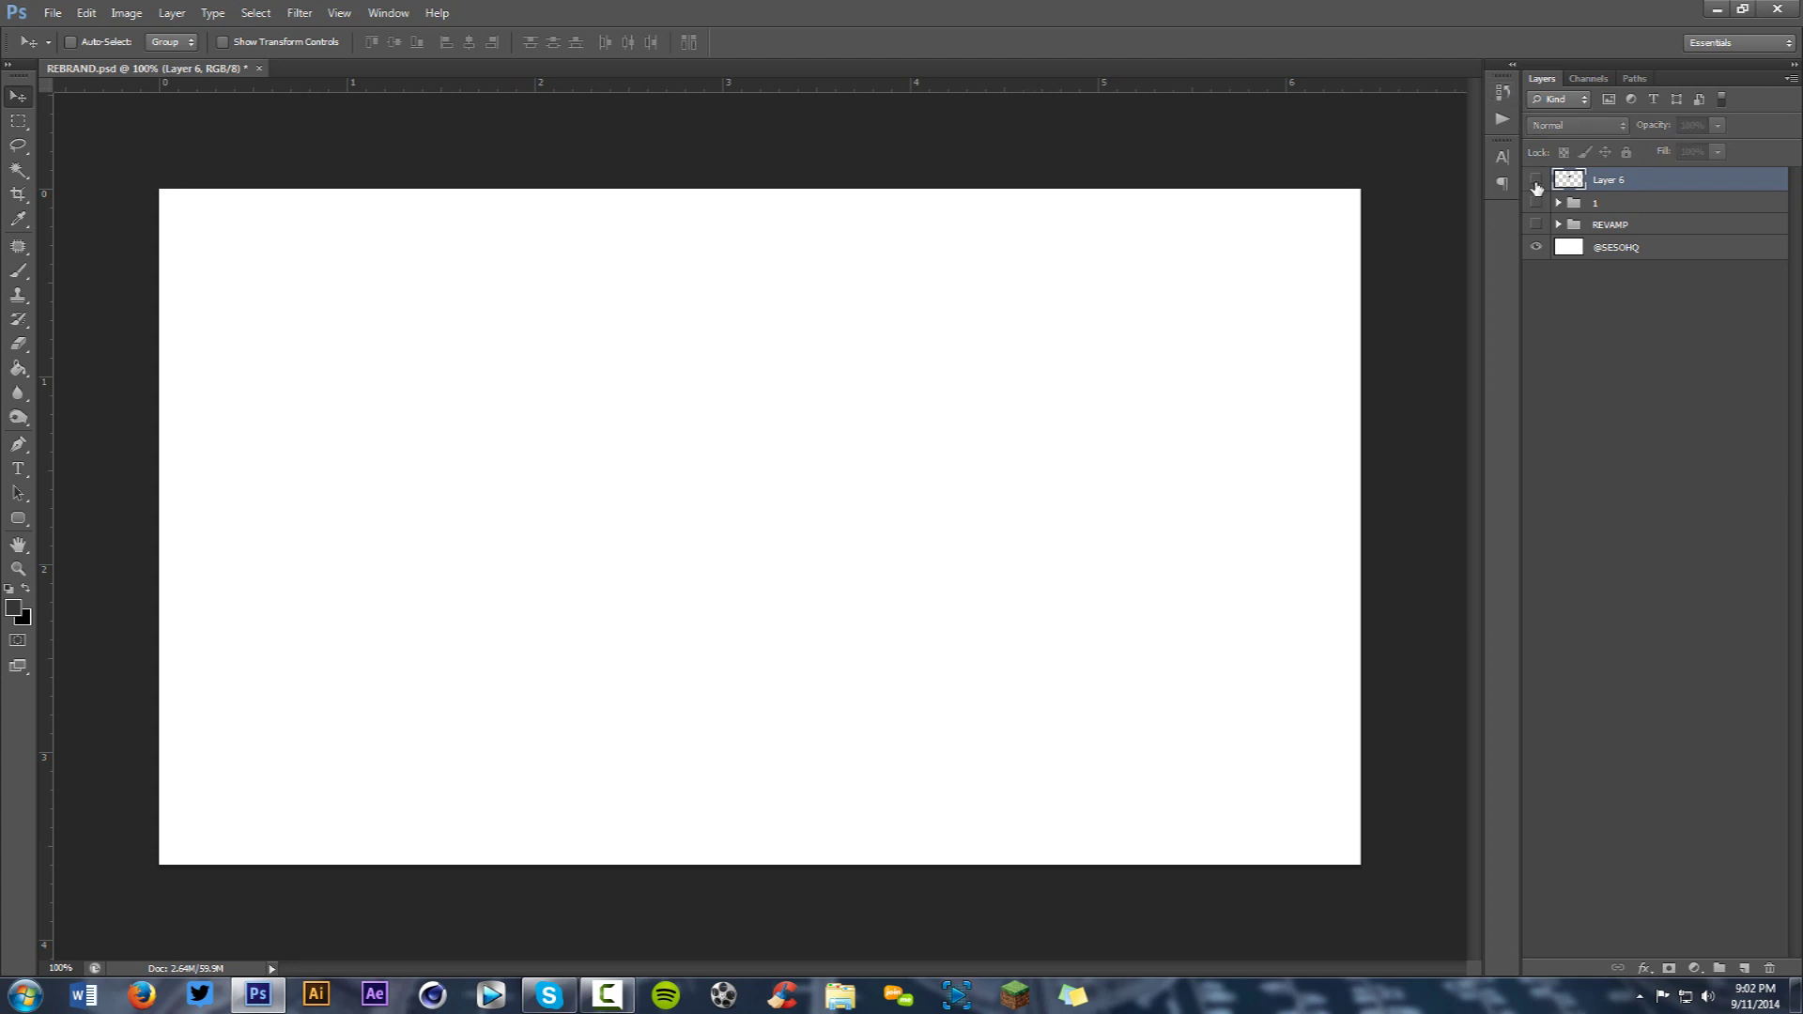
click(1536, 203)
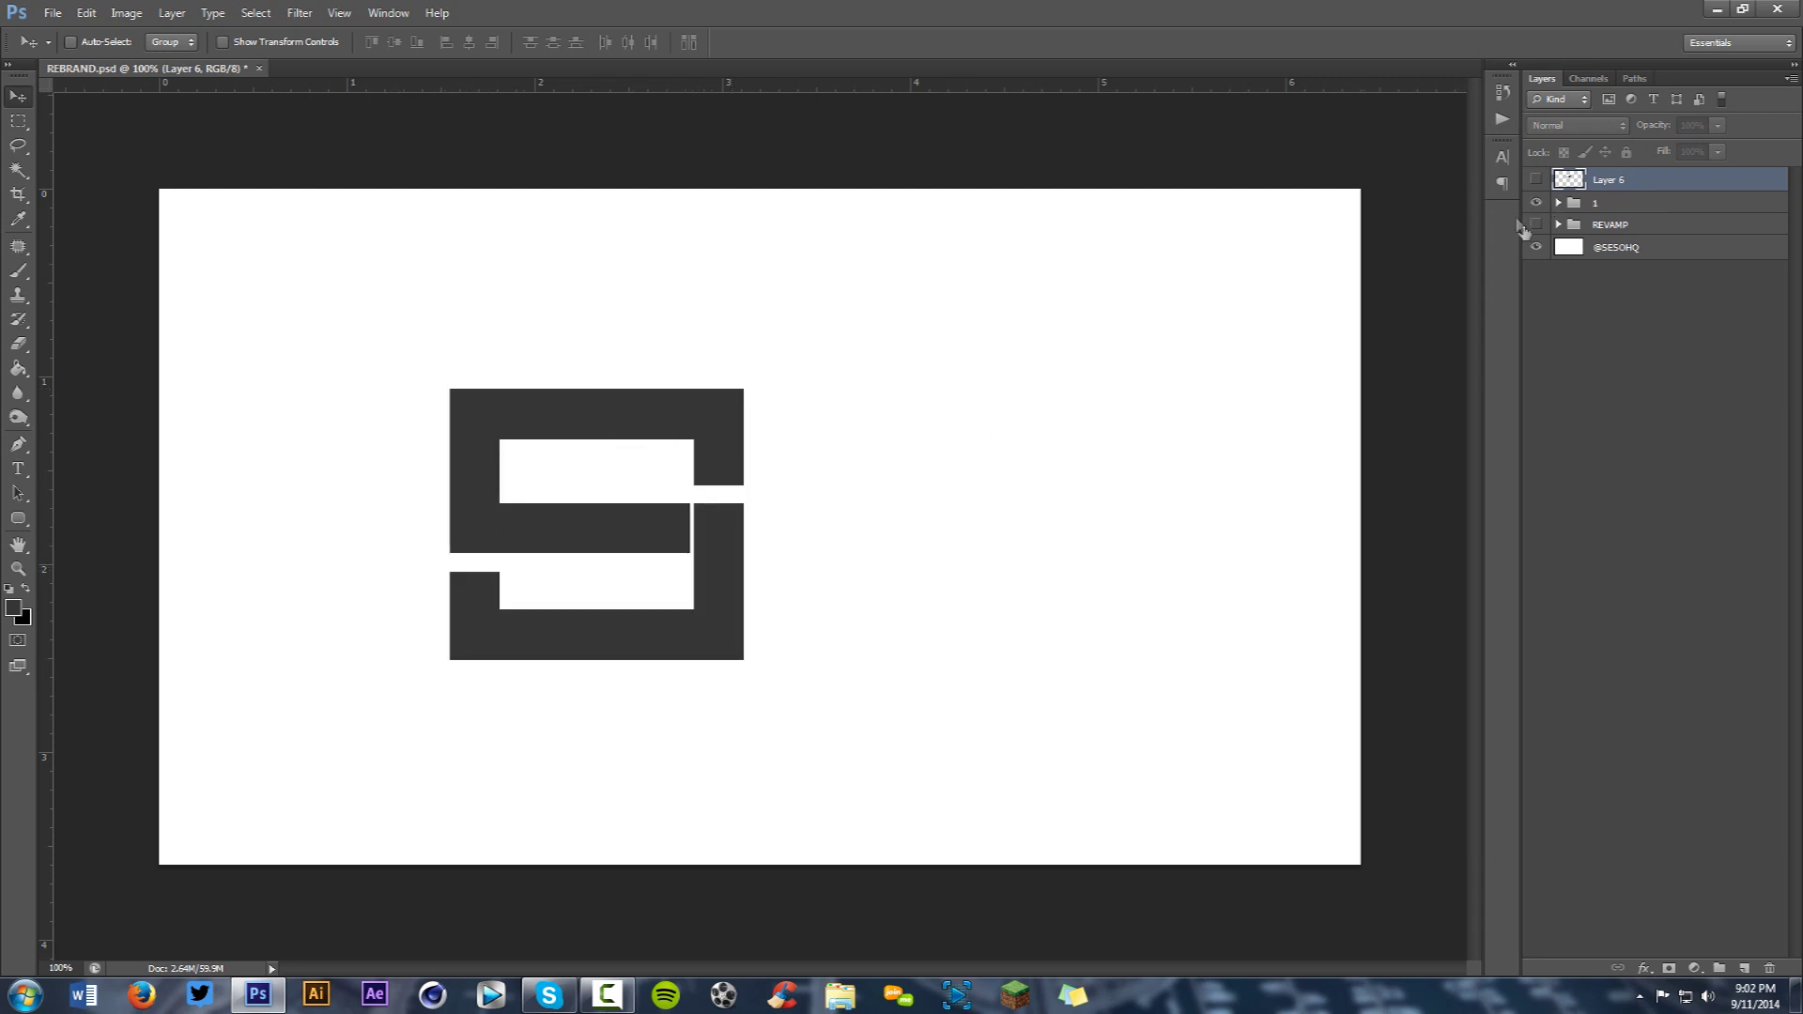
click(1537, 224)
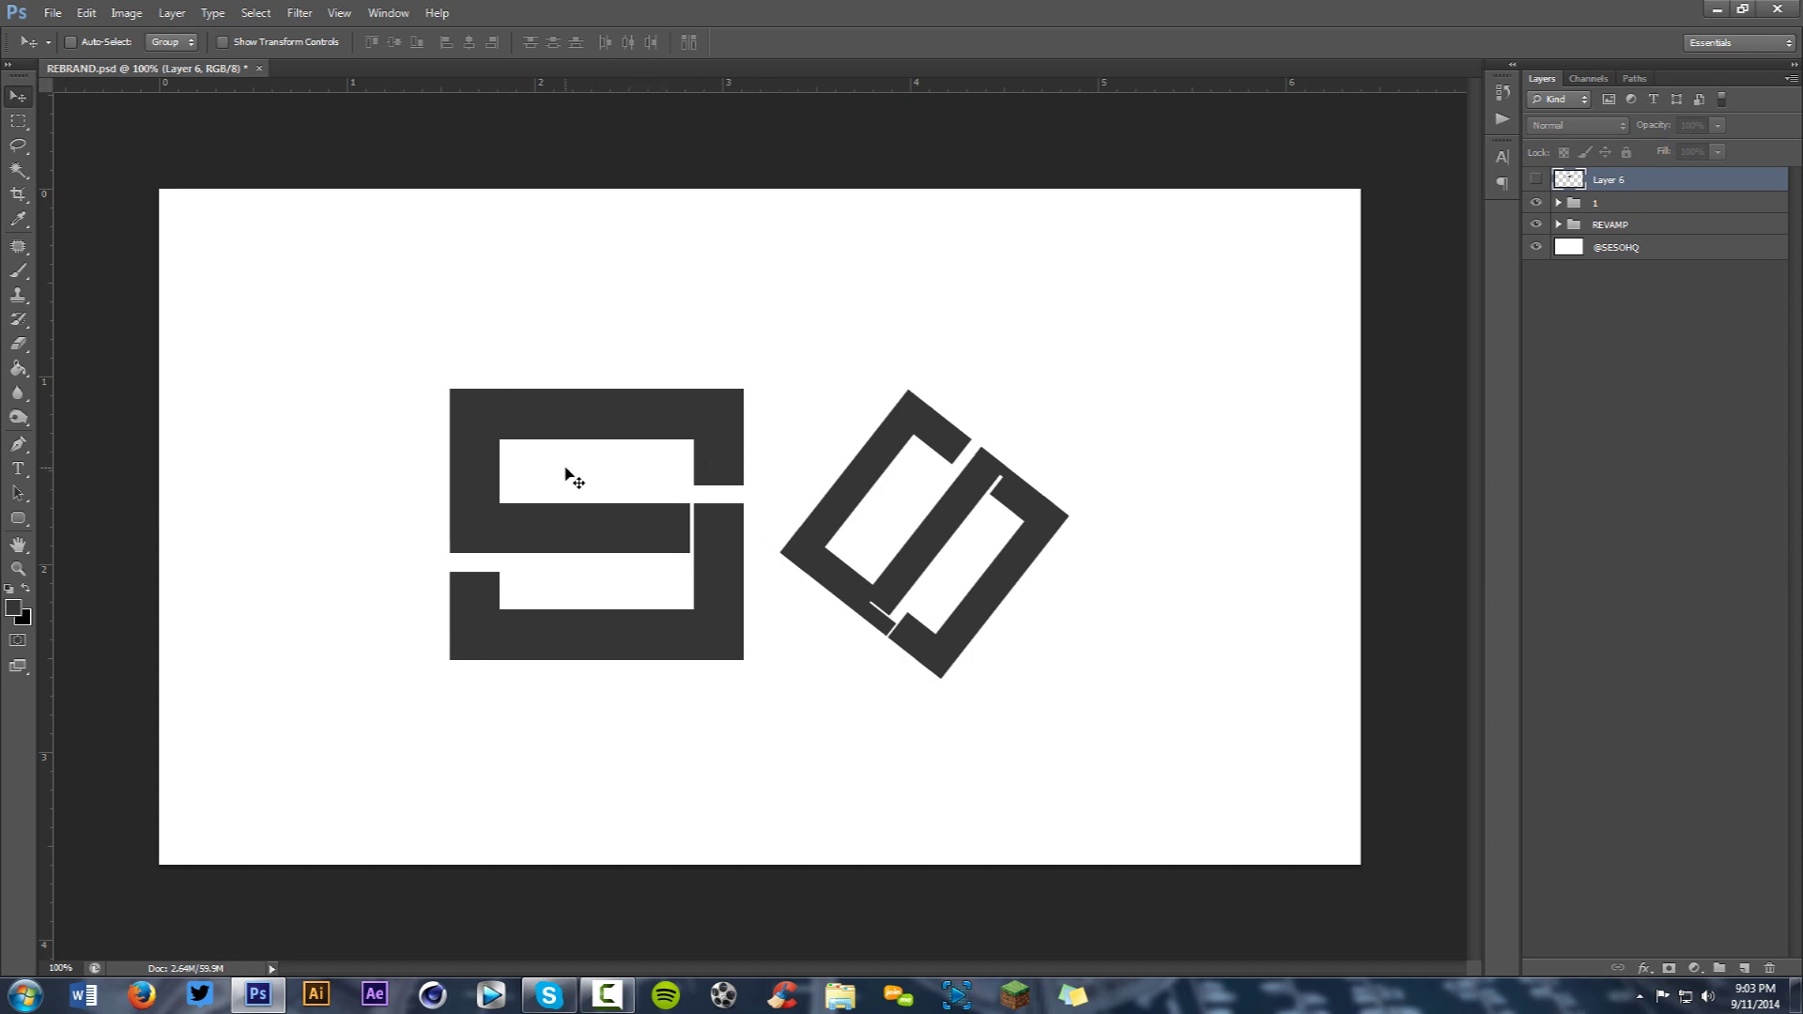
Expand group 1, toggle the visibility of individual layers to examine the logo's pieces, and select Layer 4 copy 4.
click(1558, 203)
click(1537, 250)
click(1537, 252)
click(1536, 298)
click(1536, 298)
click(1536, 298)
click(1536, 299)
click(1535, 322)
click(1535, 322)
click(1593, 322)
Try a small rectangular marquee selection inside the upper opening of the S logo, and deselect it.
key(m)
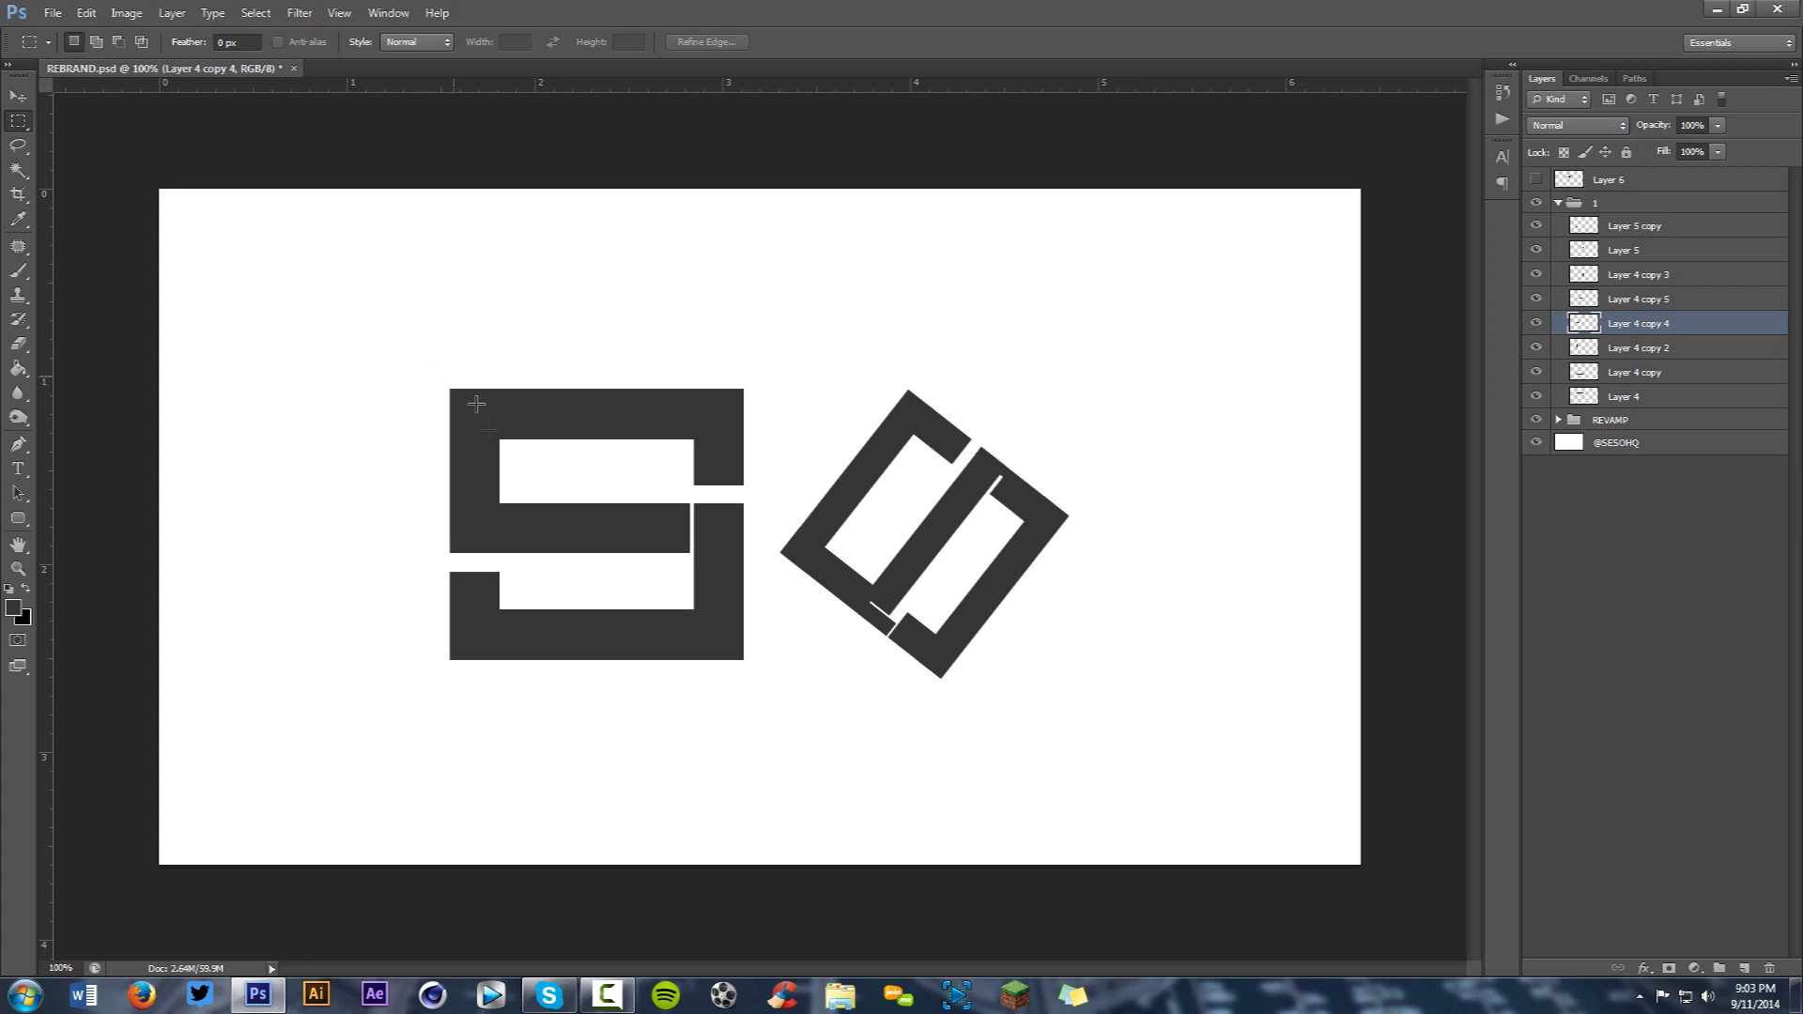
mouse_move(506, 455)
mouse_down()
mouse_move(548, 514)
mouse_move(535, 491)
mouse_move(547, 510)
mouse_move(531, 507)
mouse_up()
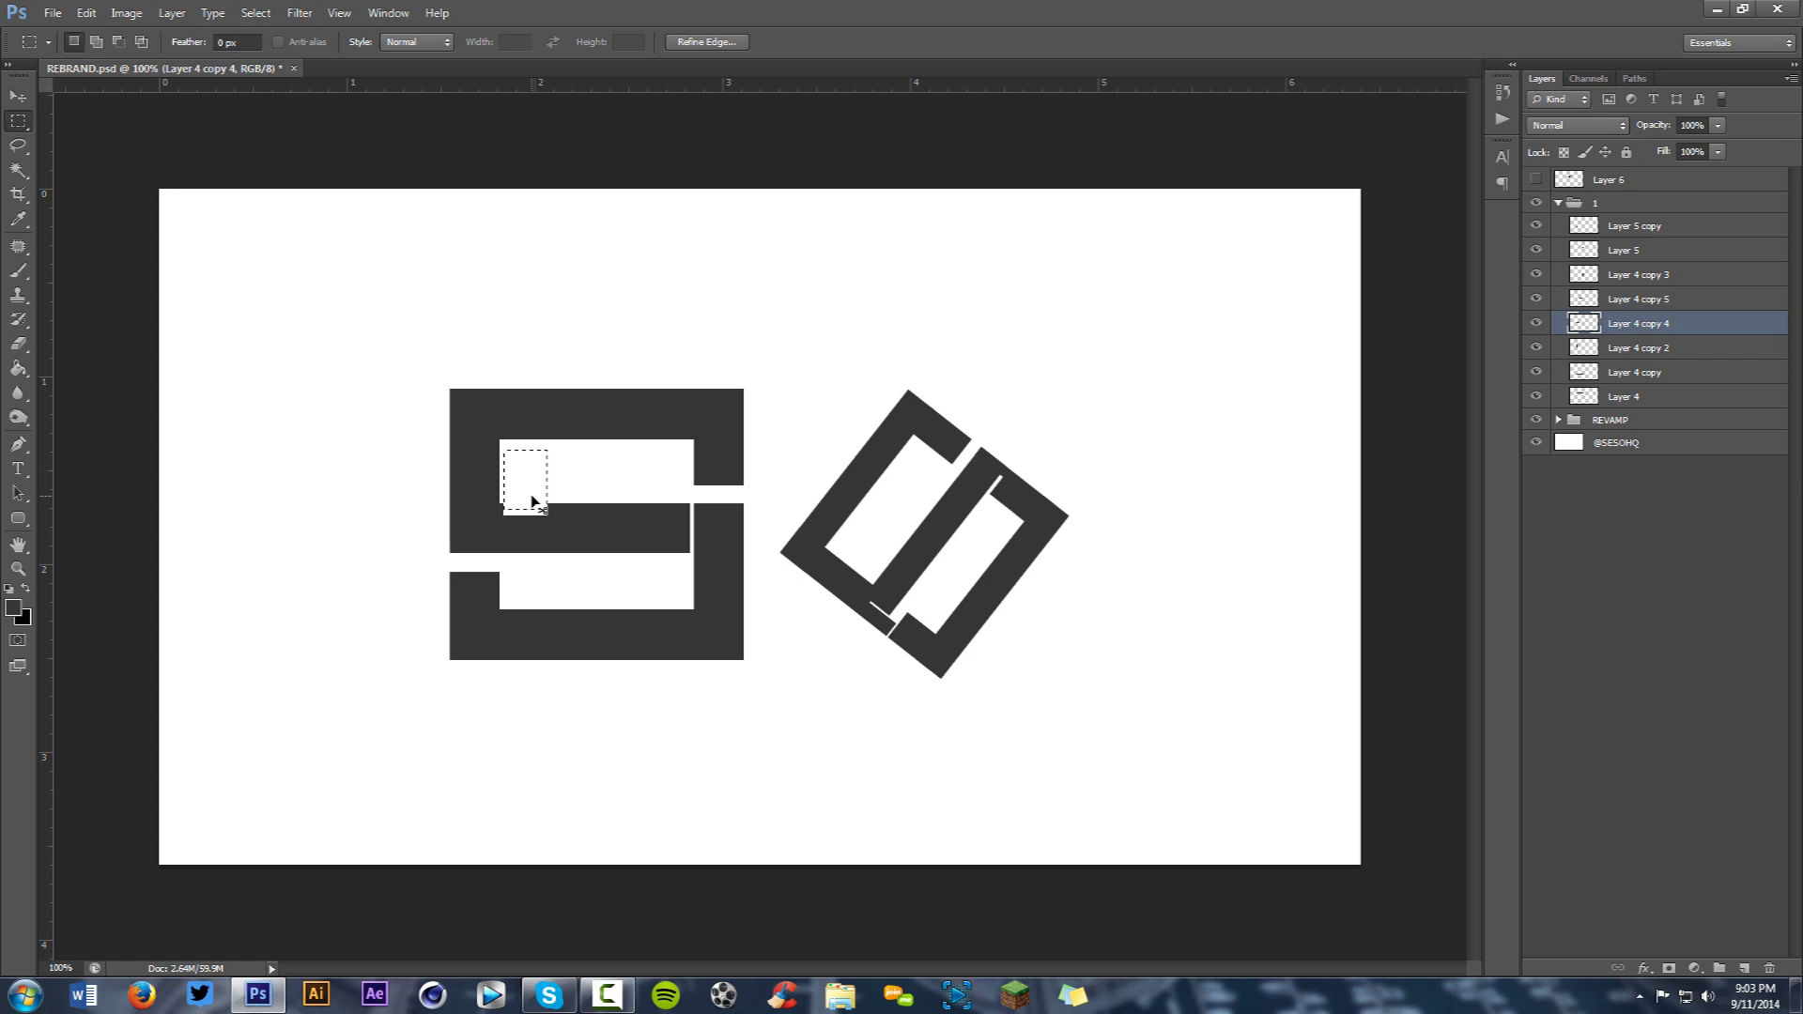
key(ctrl+d)
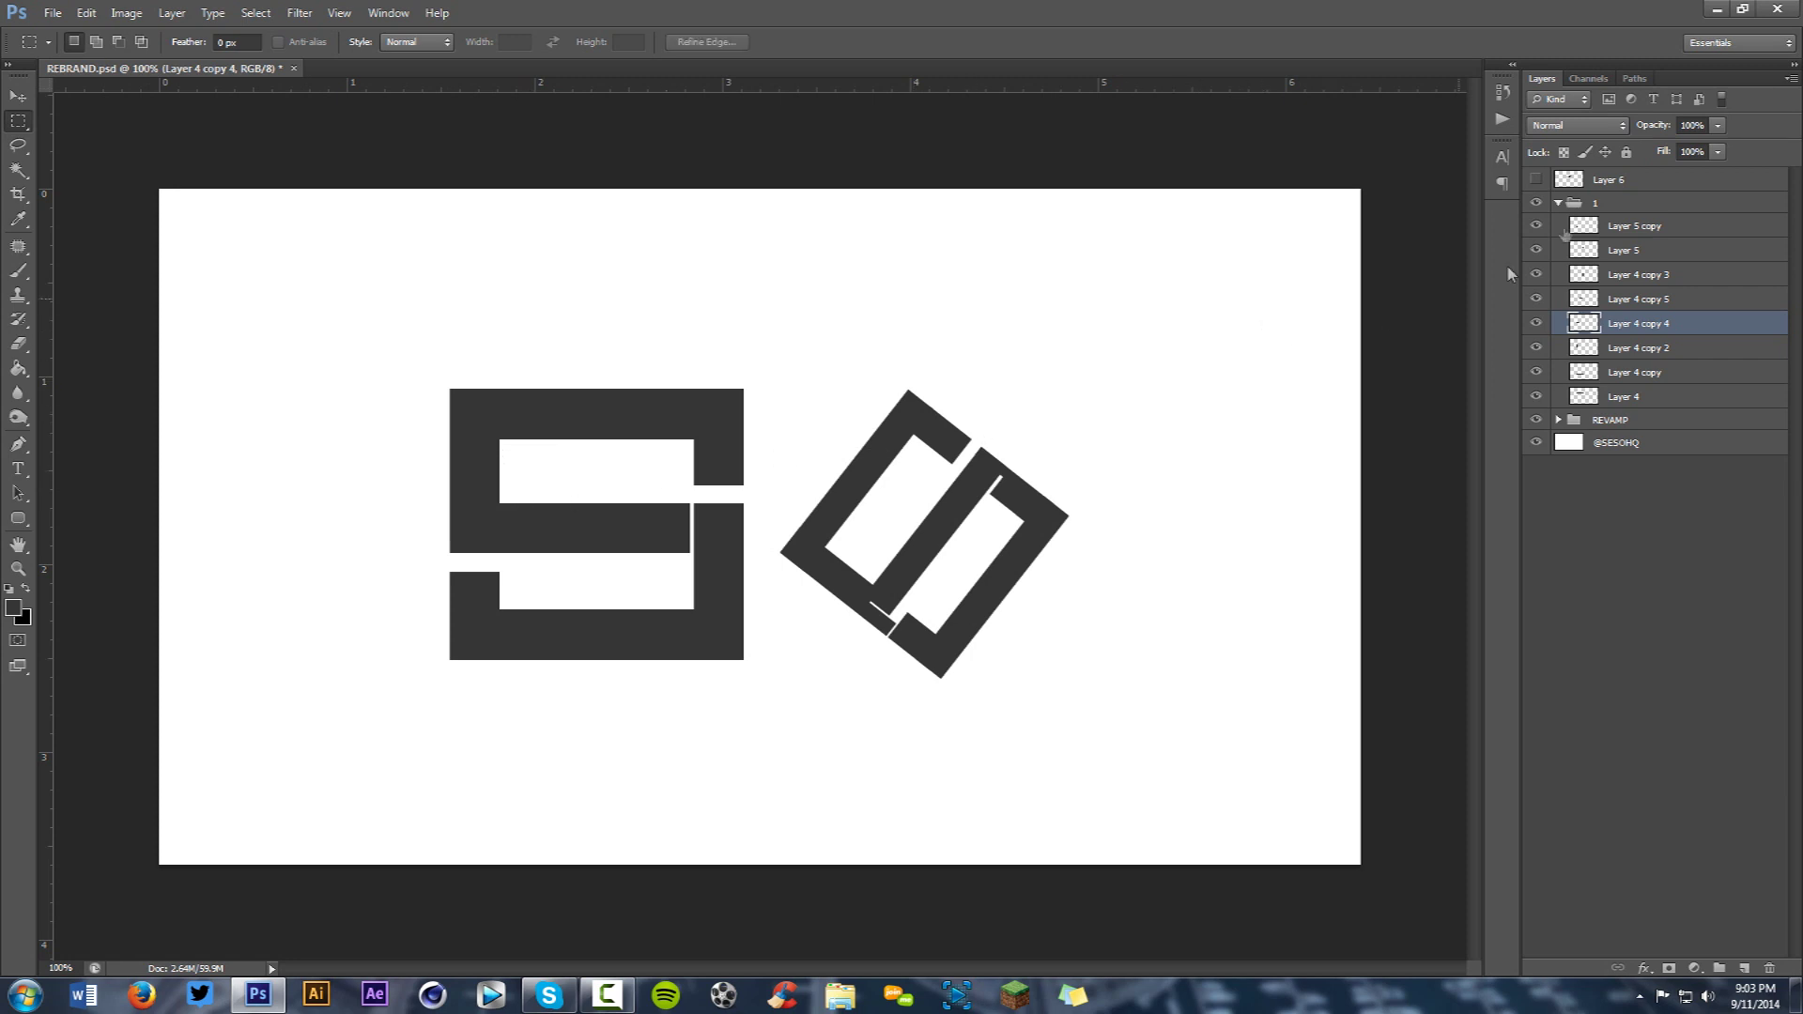
Hide the groups 1 and REVAMP, and replace Layer 6 with a new empty layer above them.
click(1566, 202)
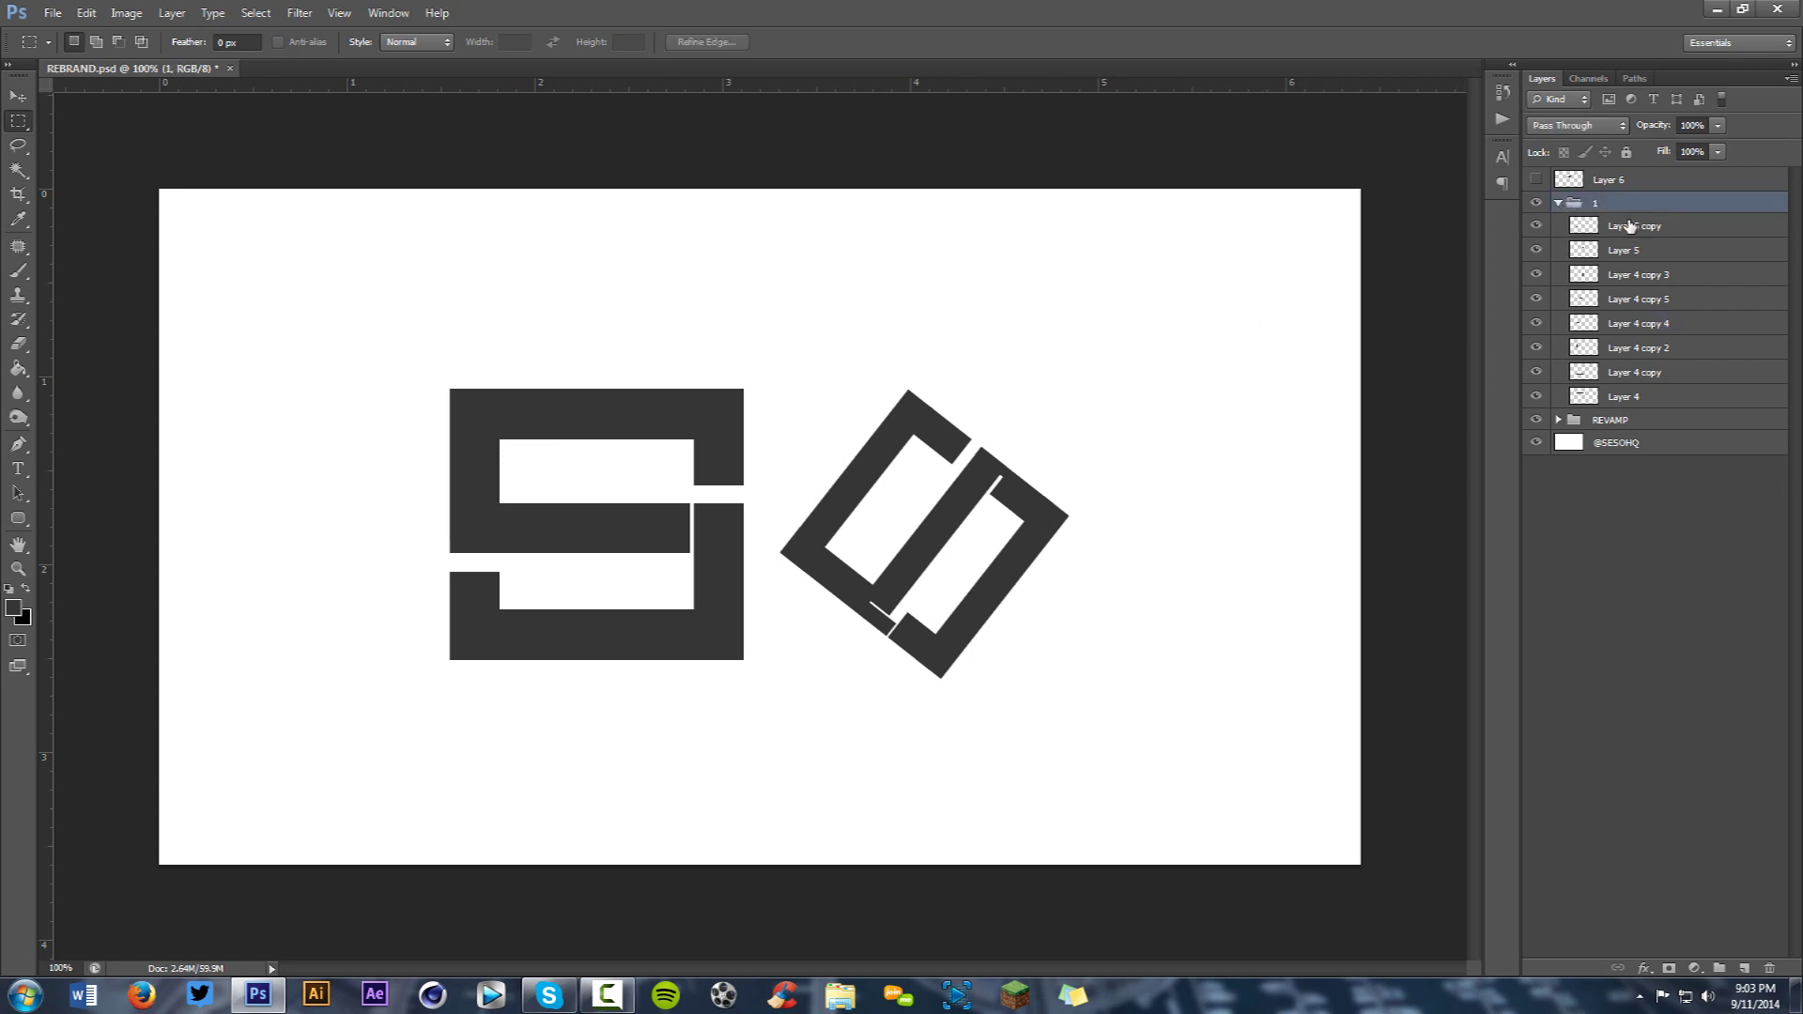
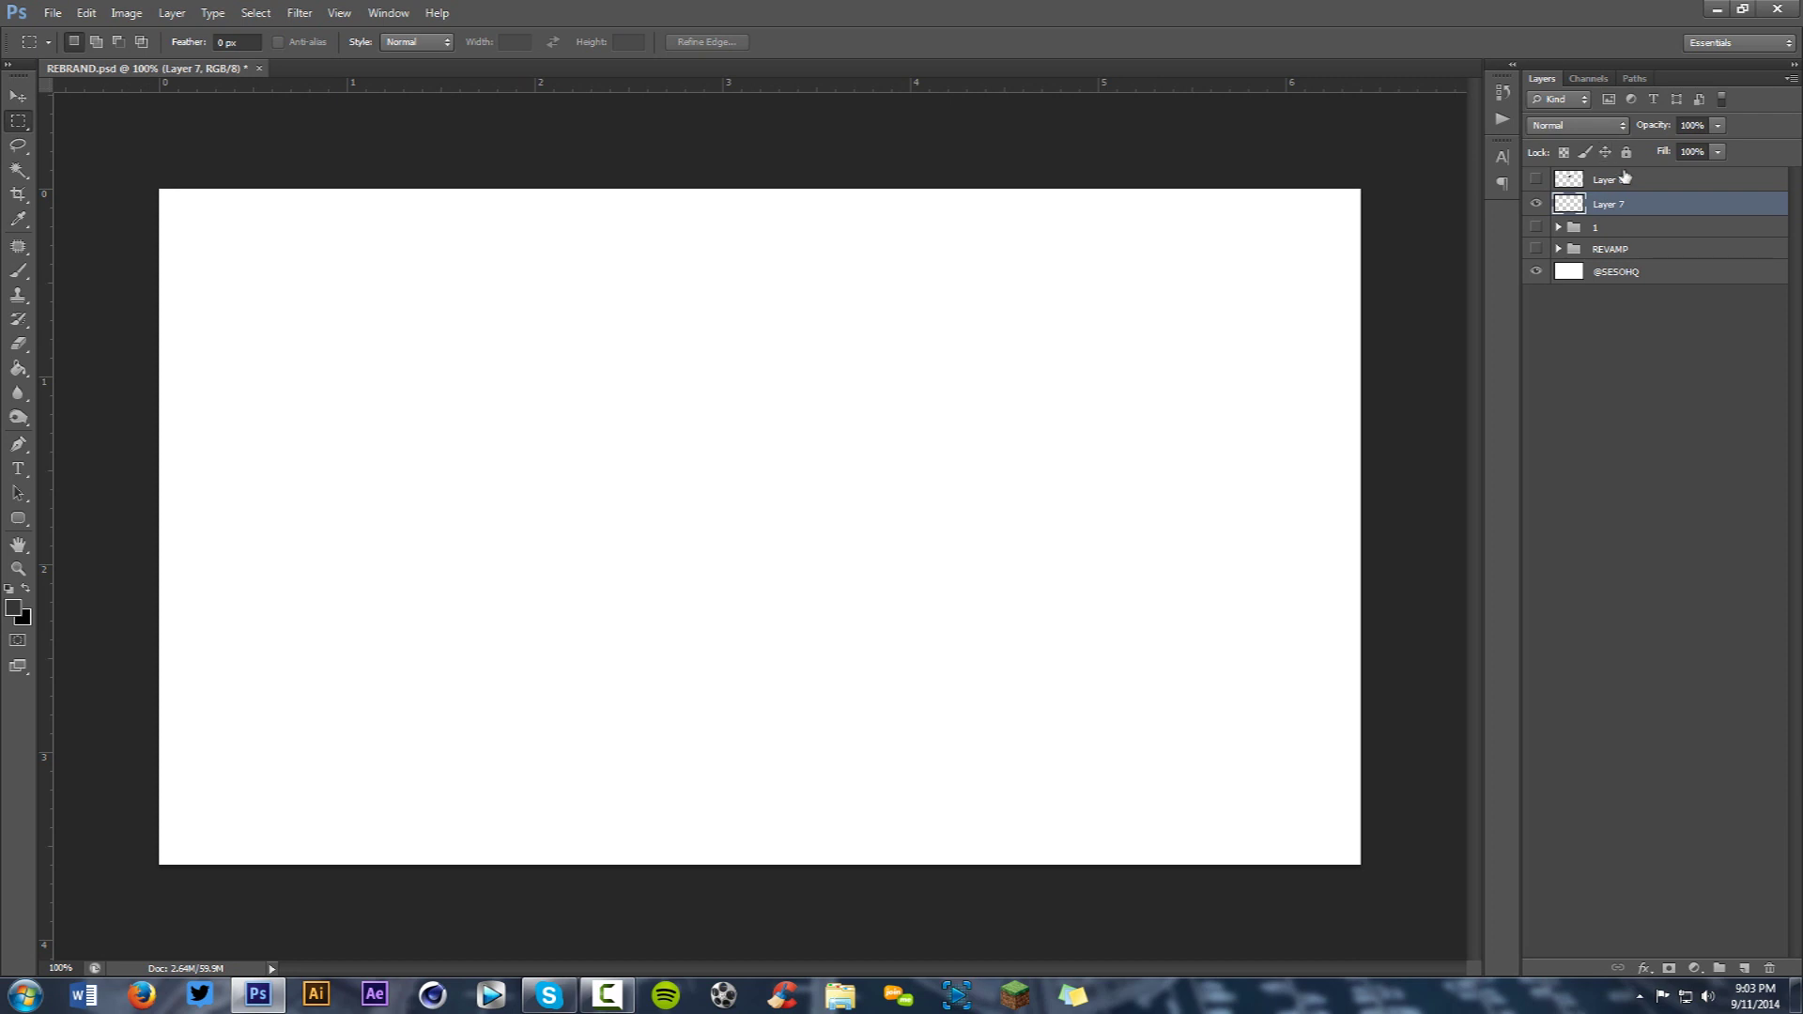
key(Delete)
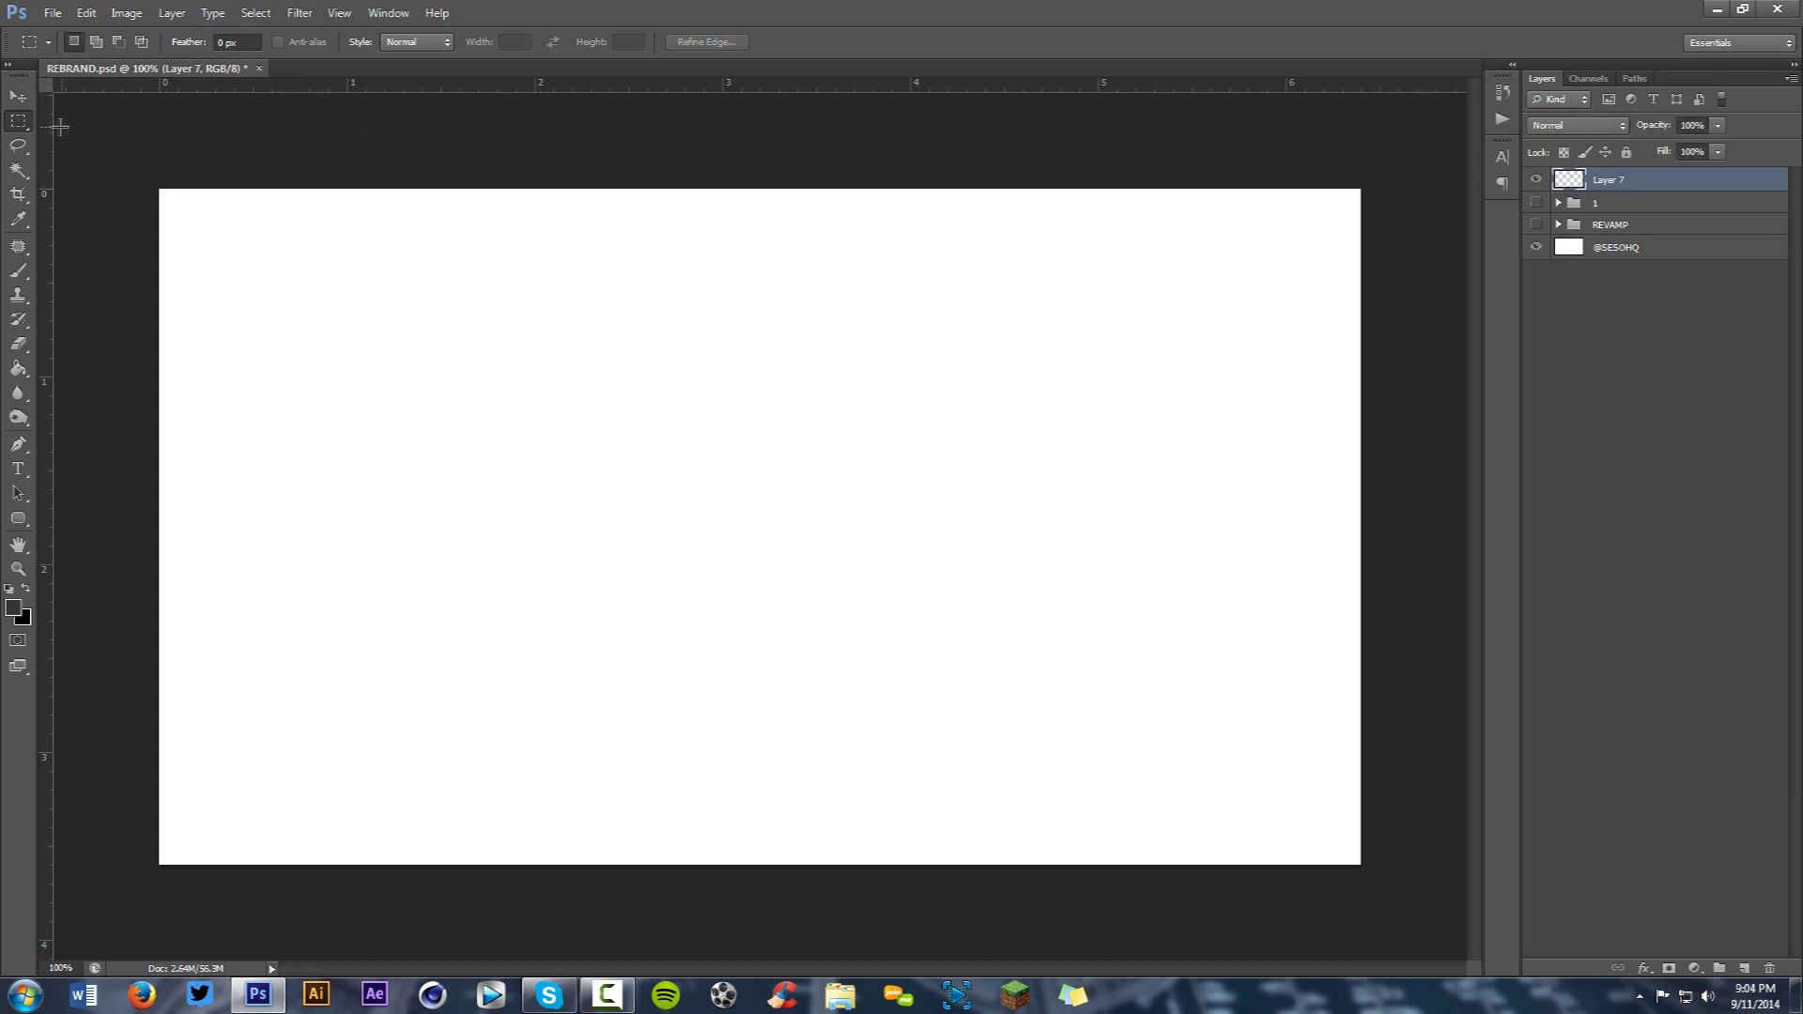
Draw a wide, short rectangular selection left of the canvas centre on Layer 7, fill it with dark grey #353535, and deselect.
right_click(13, 122)
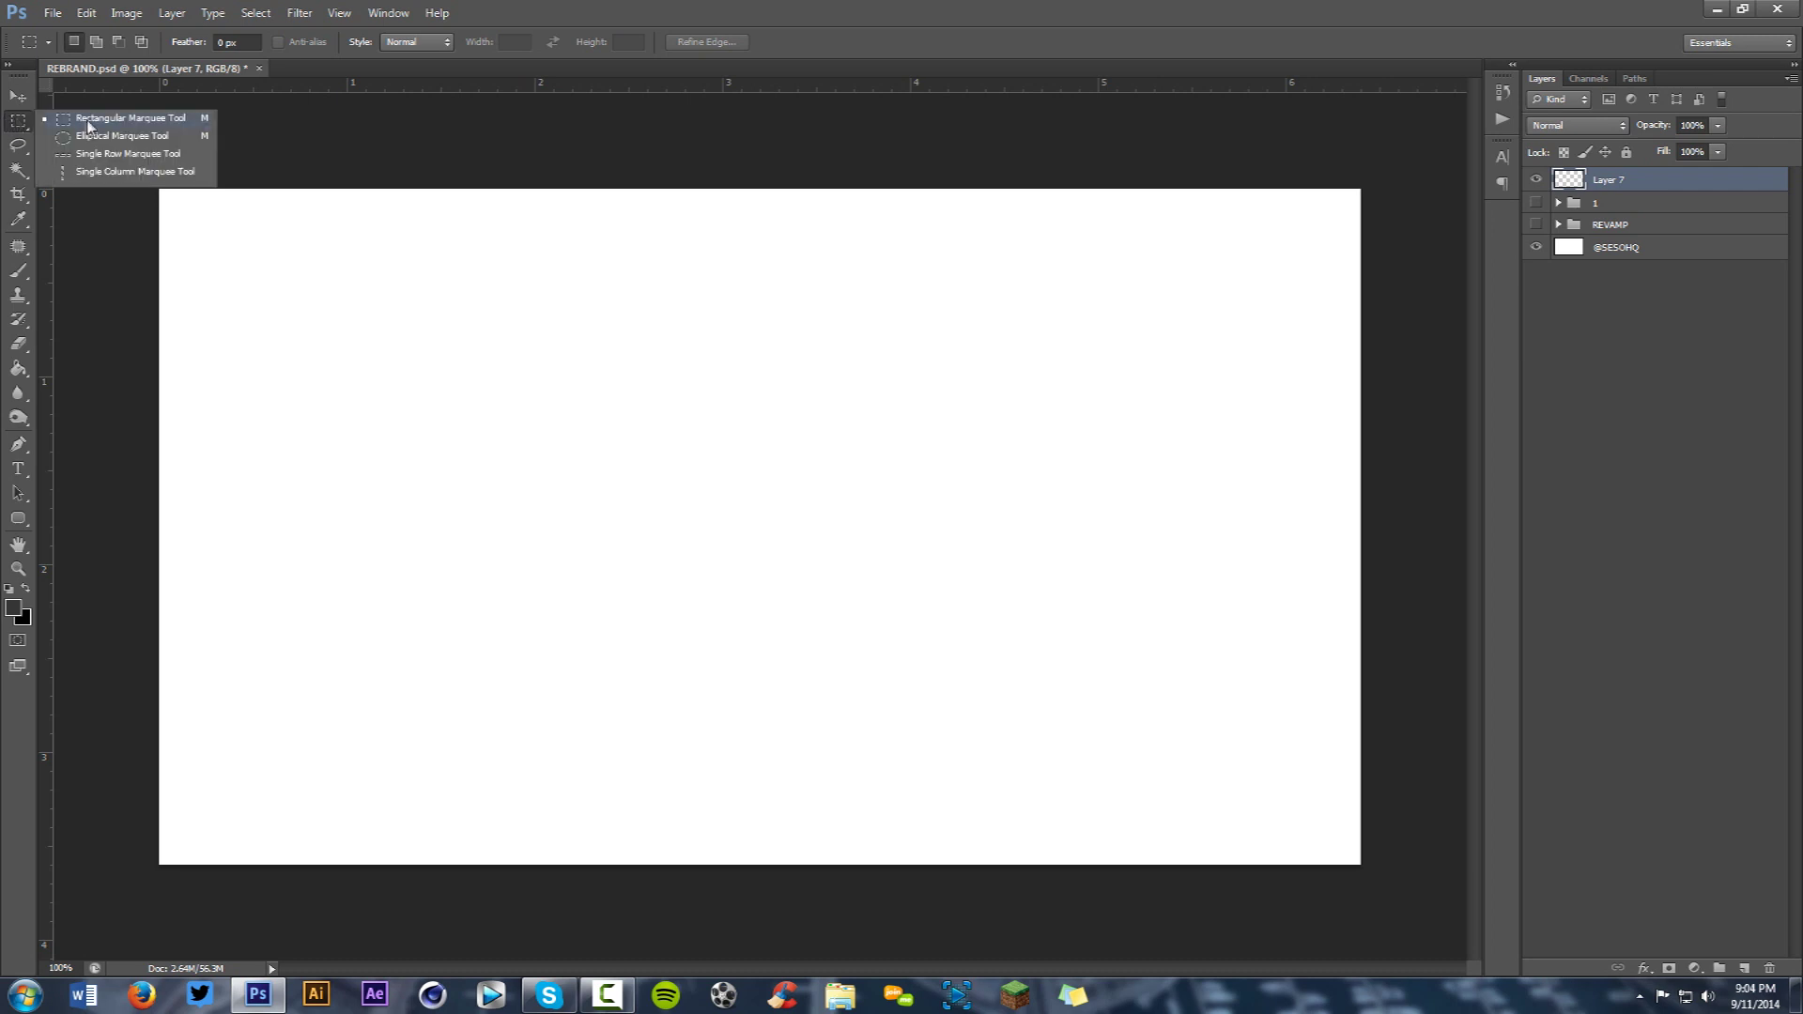
click(137, 120)
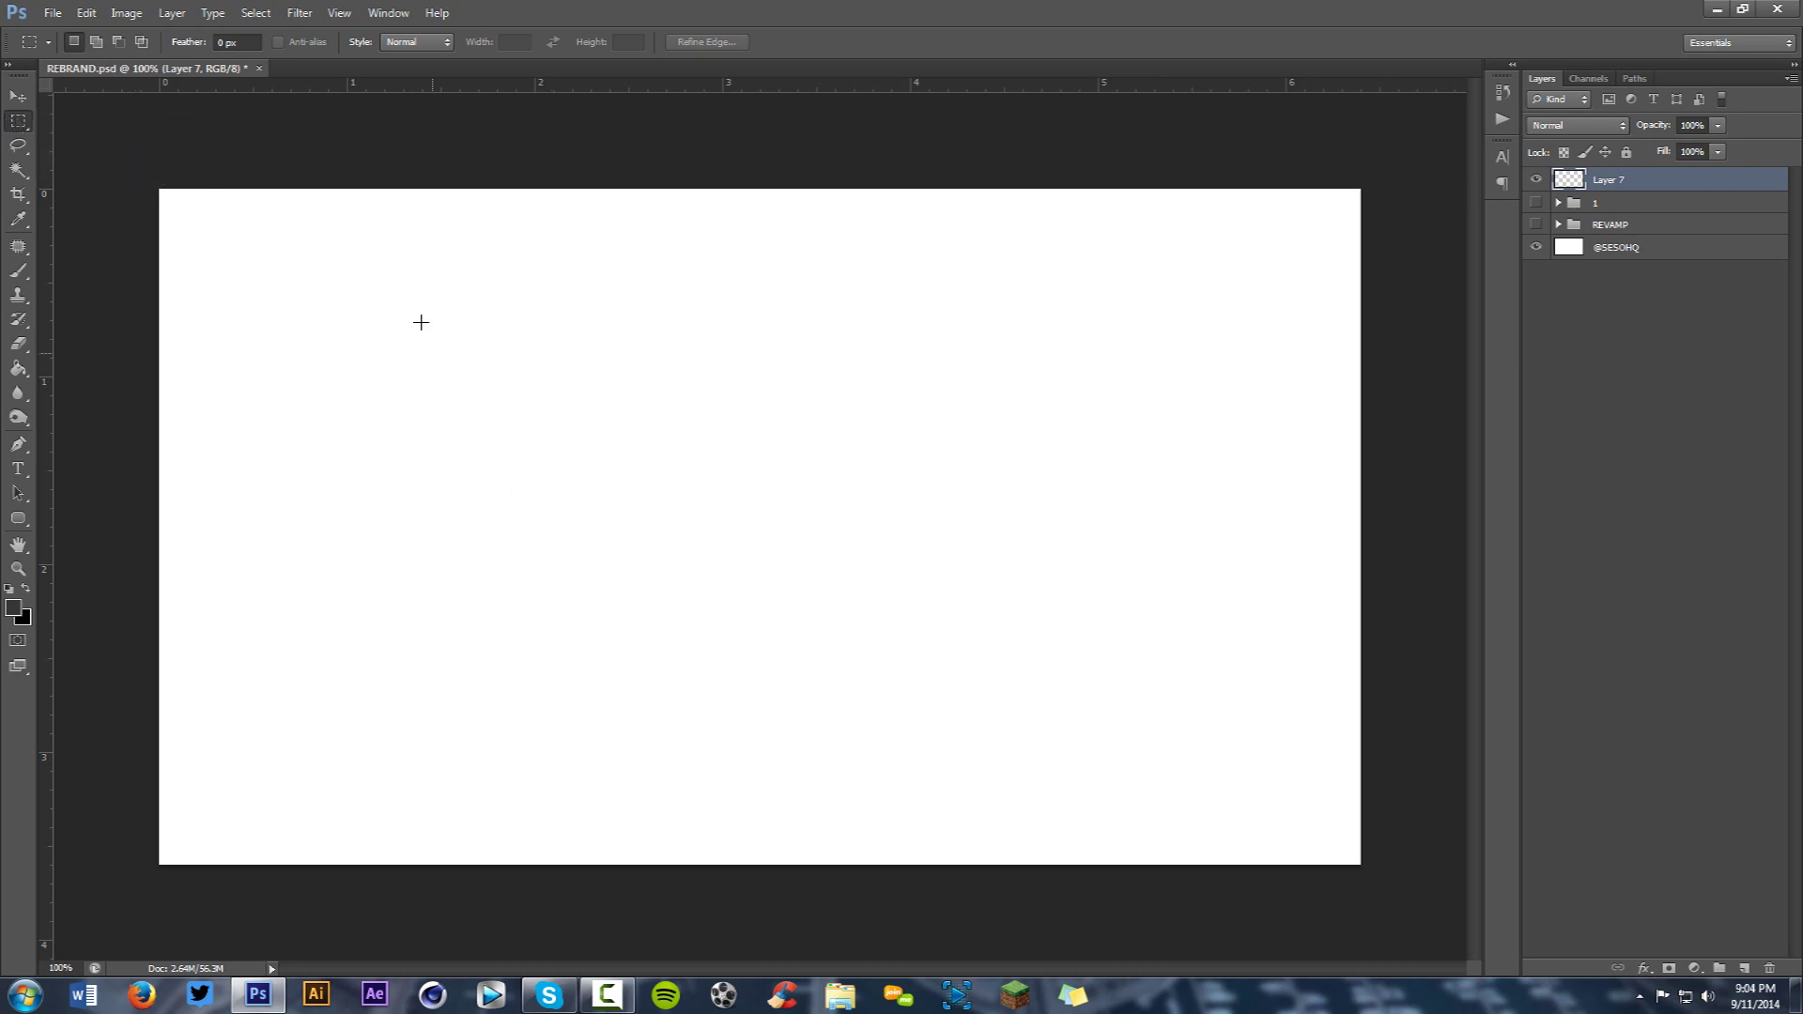
drag(471, 386, 681, 402)
key(shift)
click(14, 608)
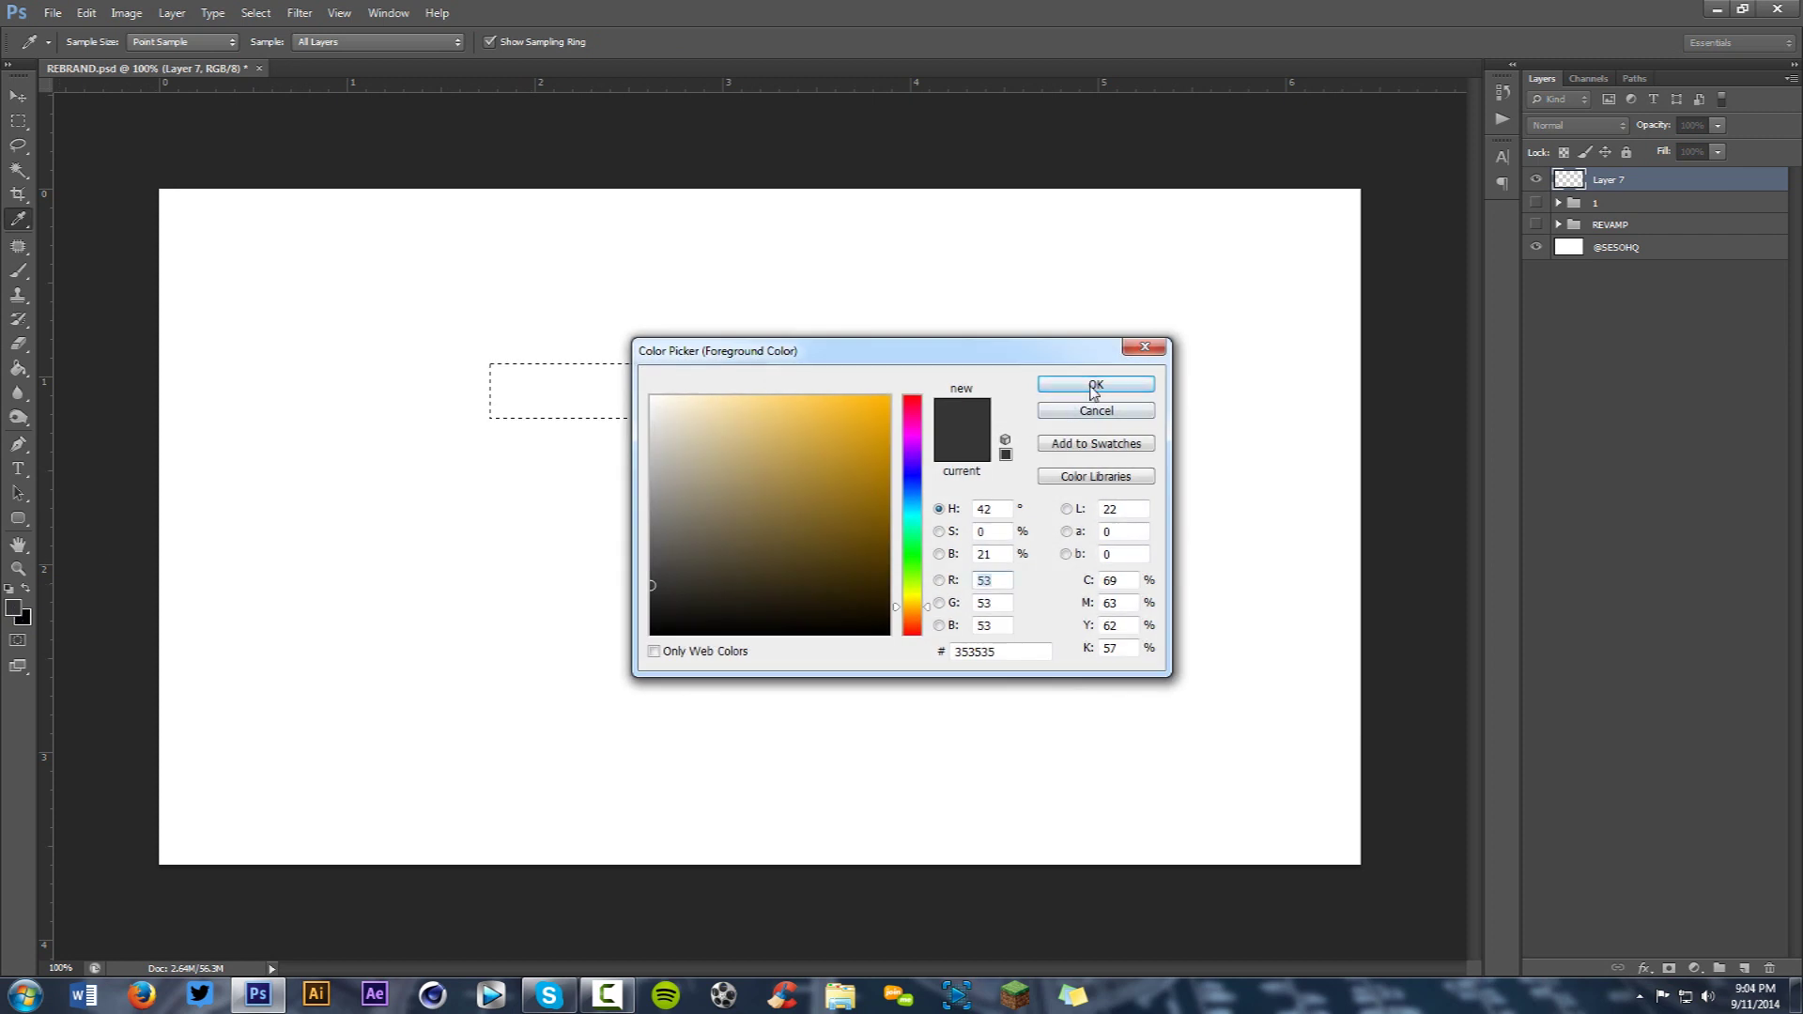
click(1081, 398)
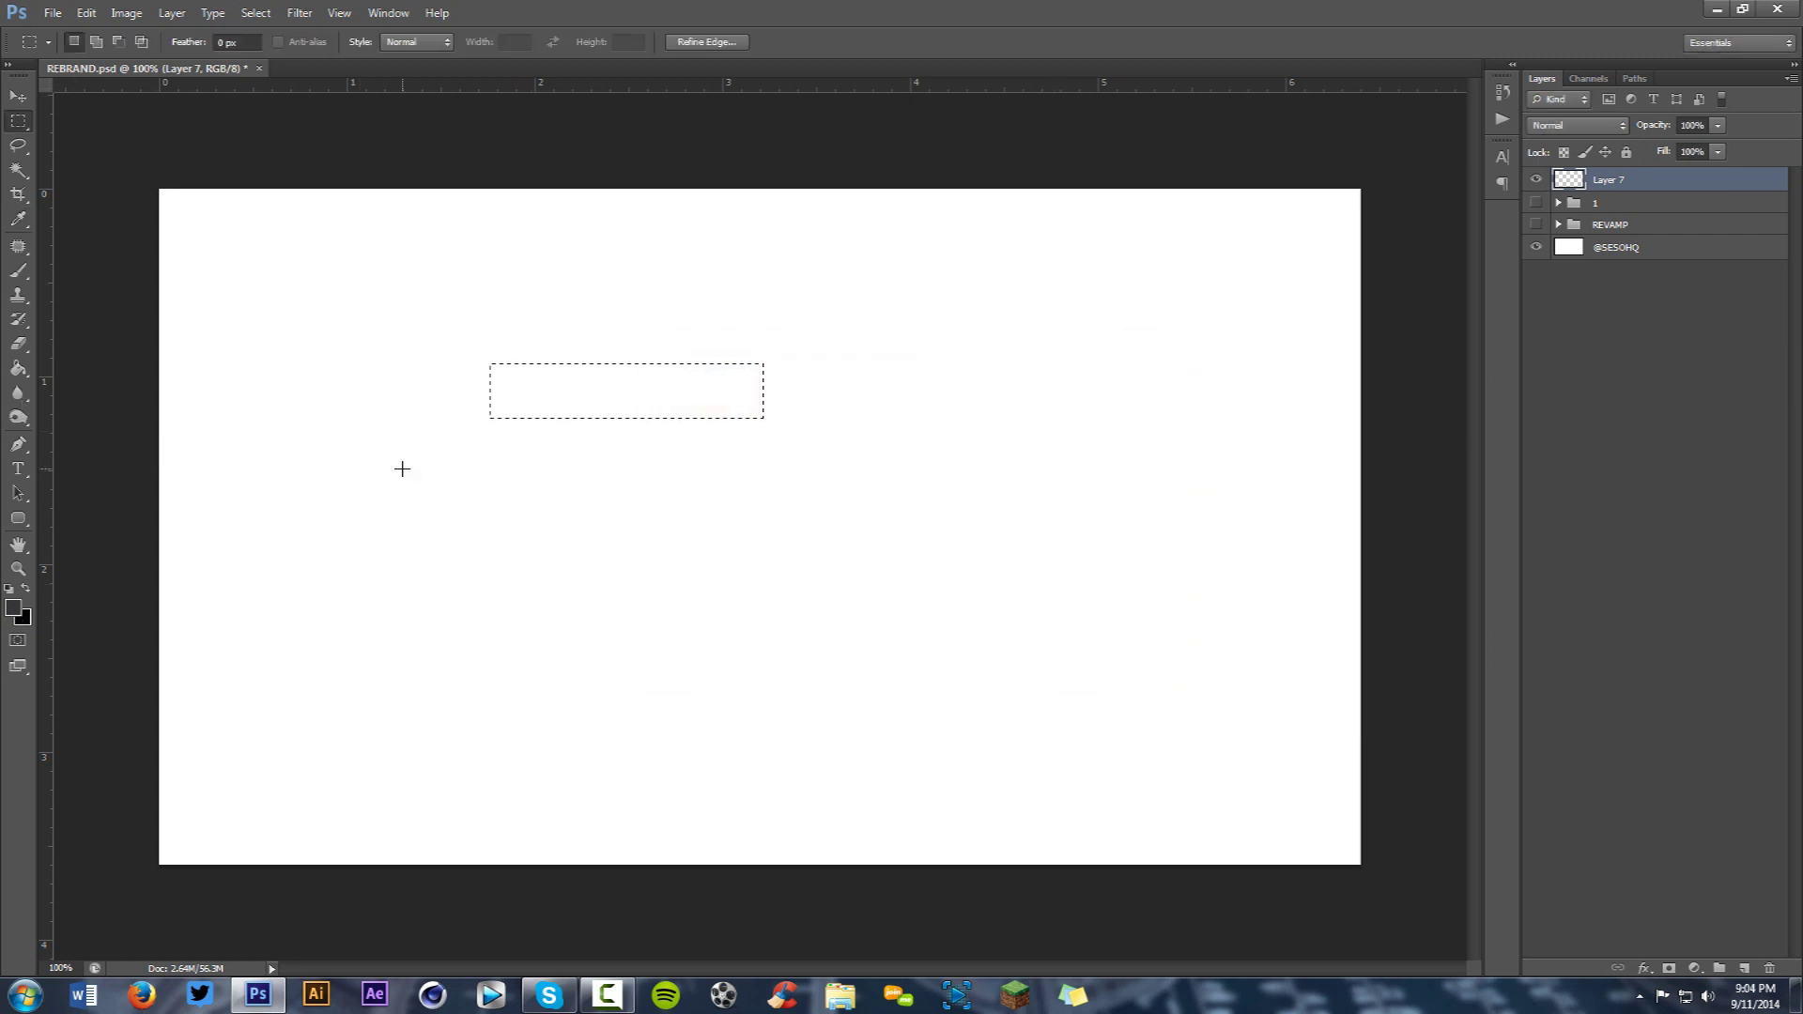
key(alt)
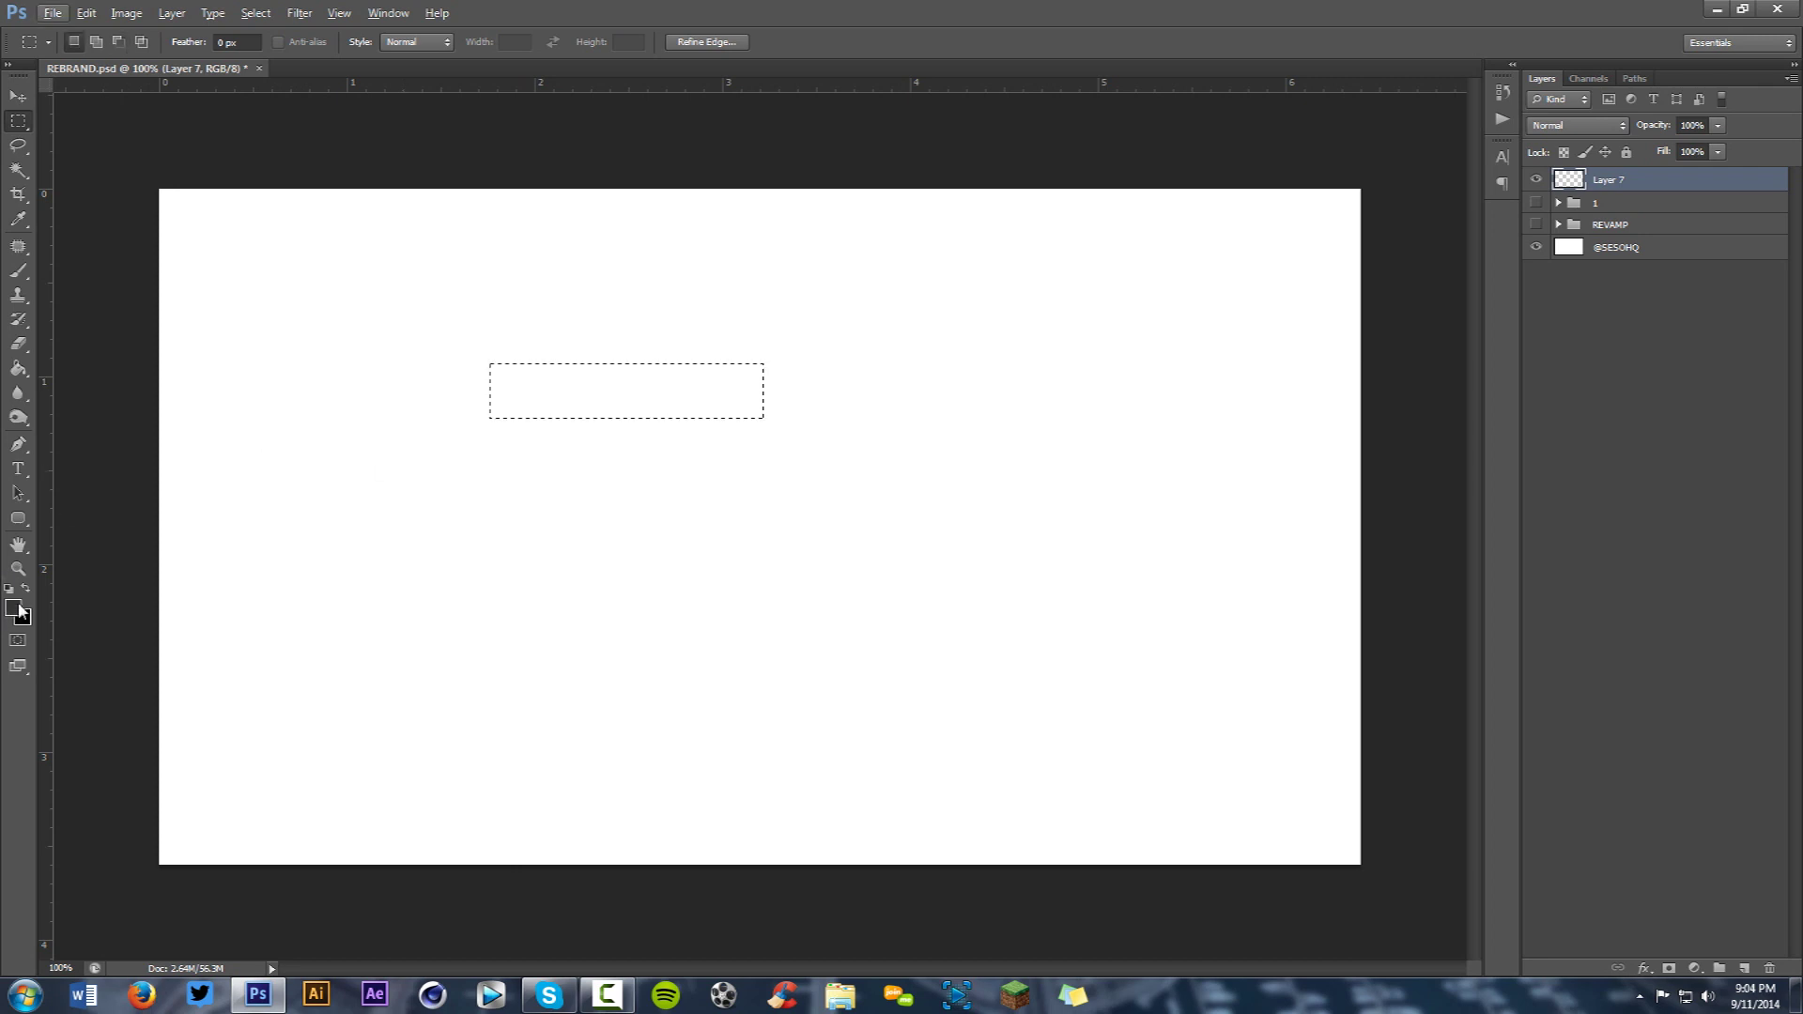
key(alt+BackSpace)
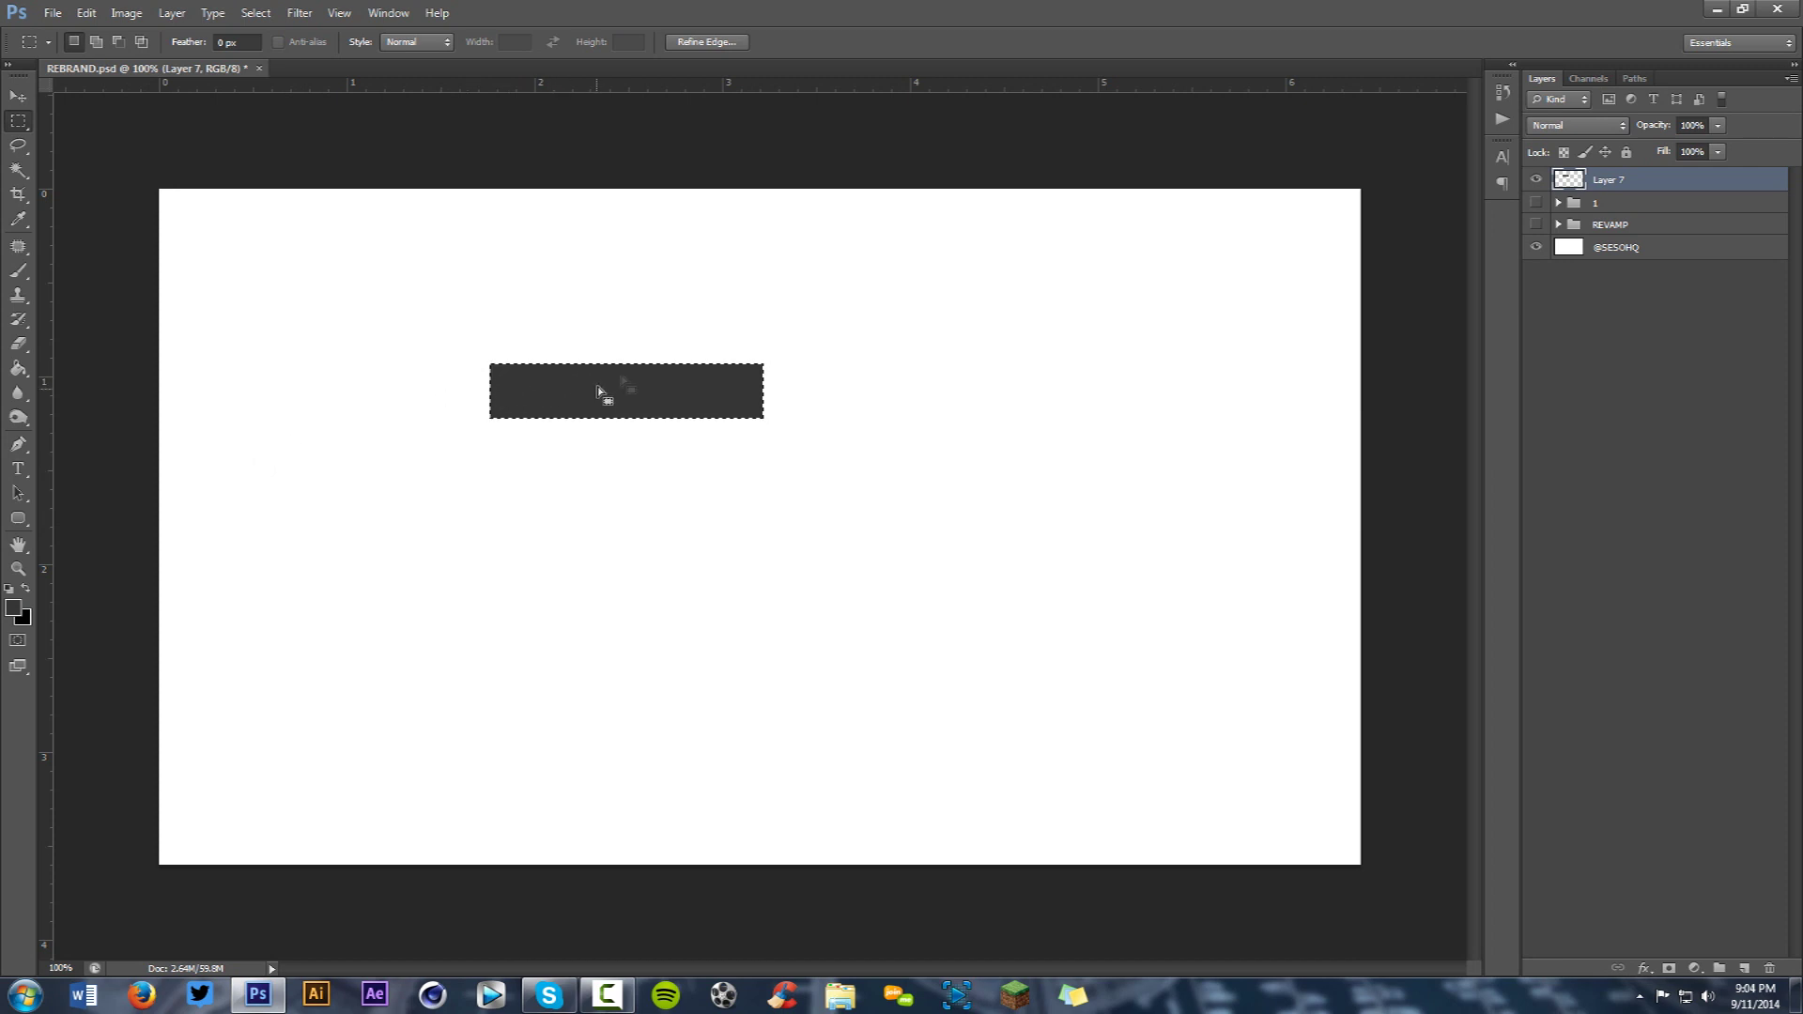
key(ctrl+d)
Add a new layer, try filling it with the foreground and background colours, and delete the layer.
click(1746, 969)
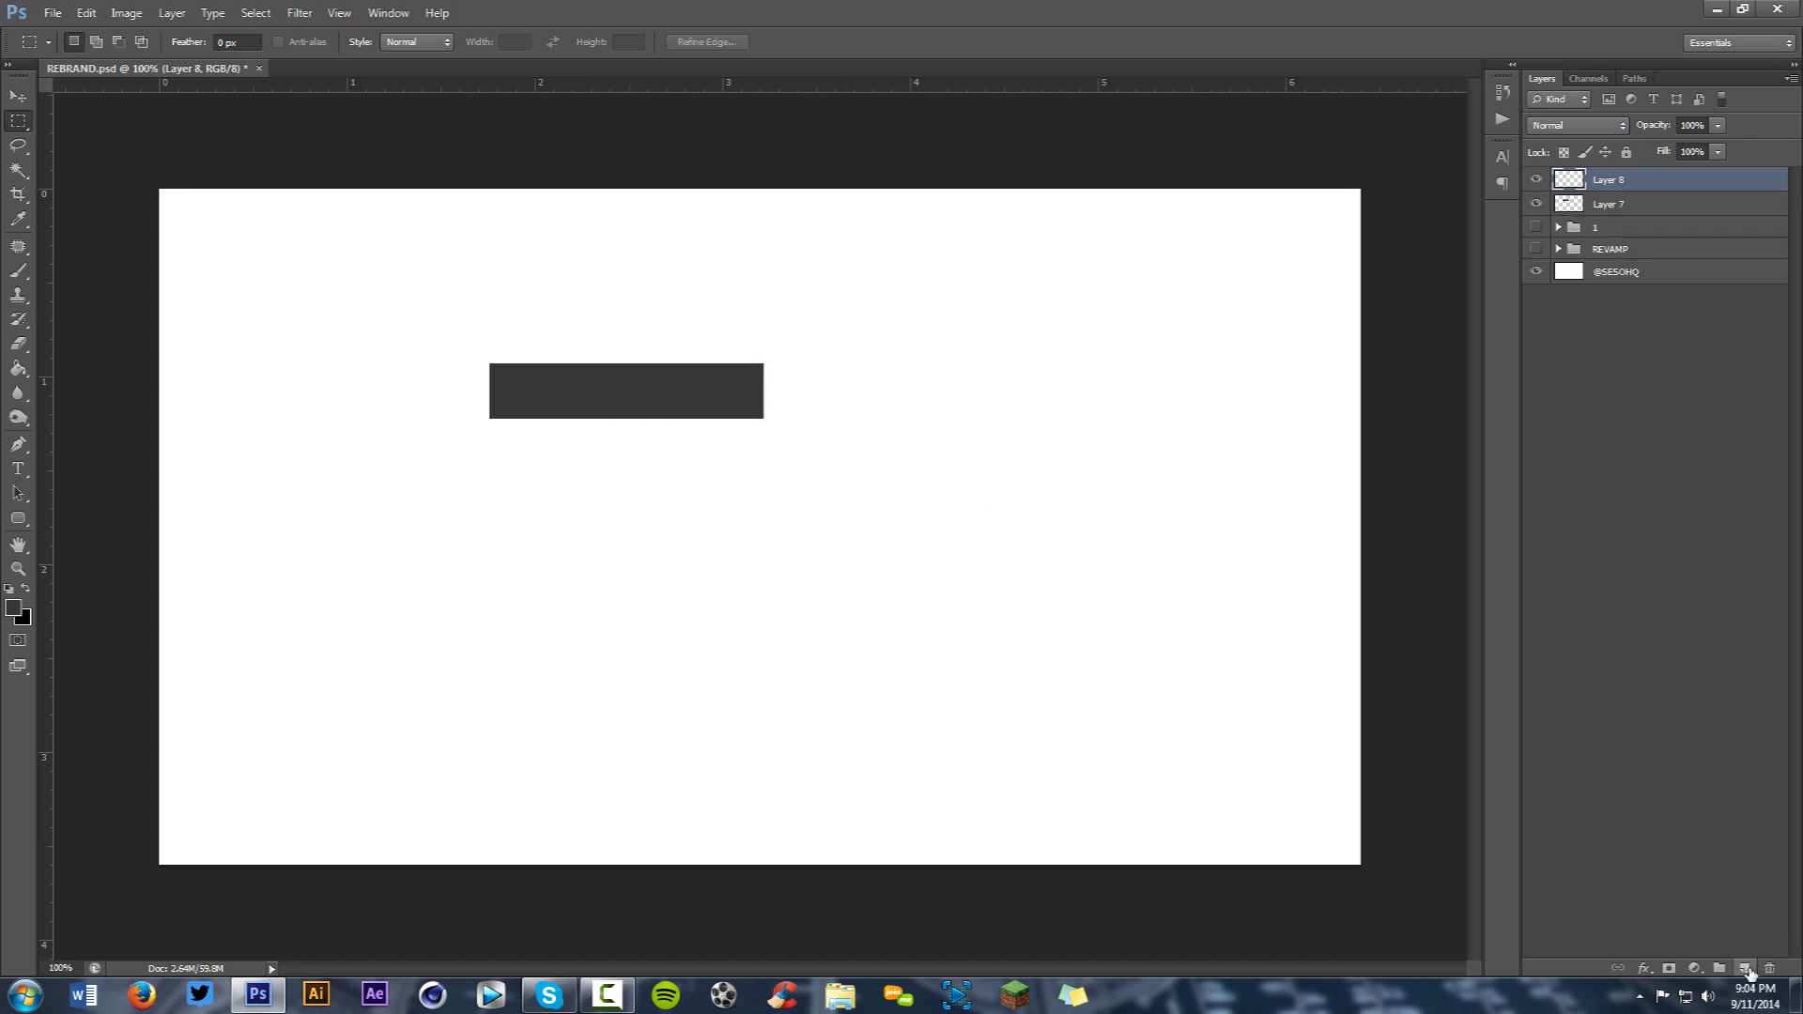
key(alt+BackSpace)
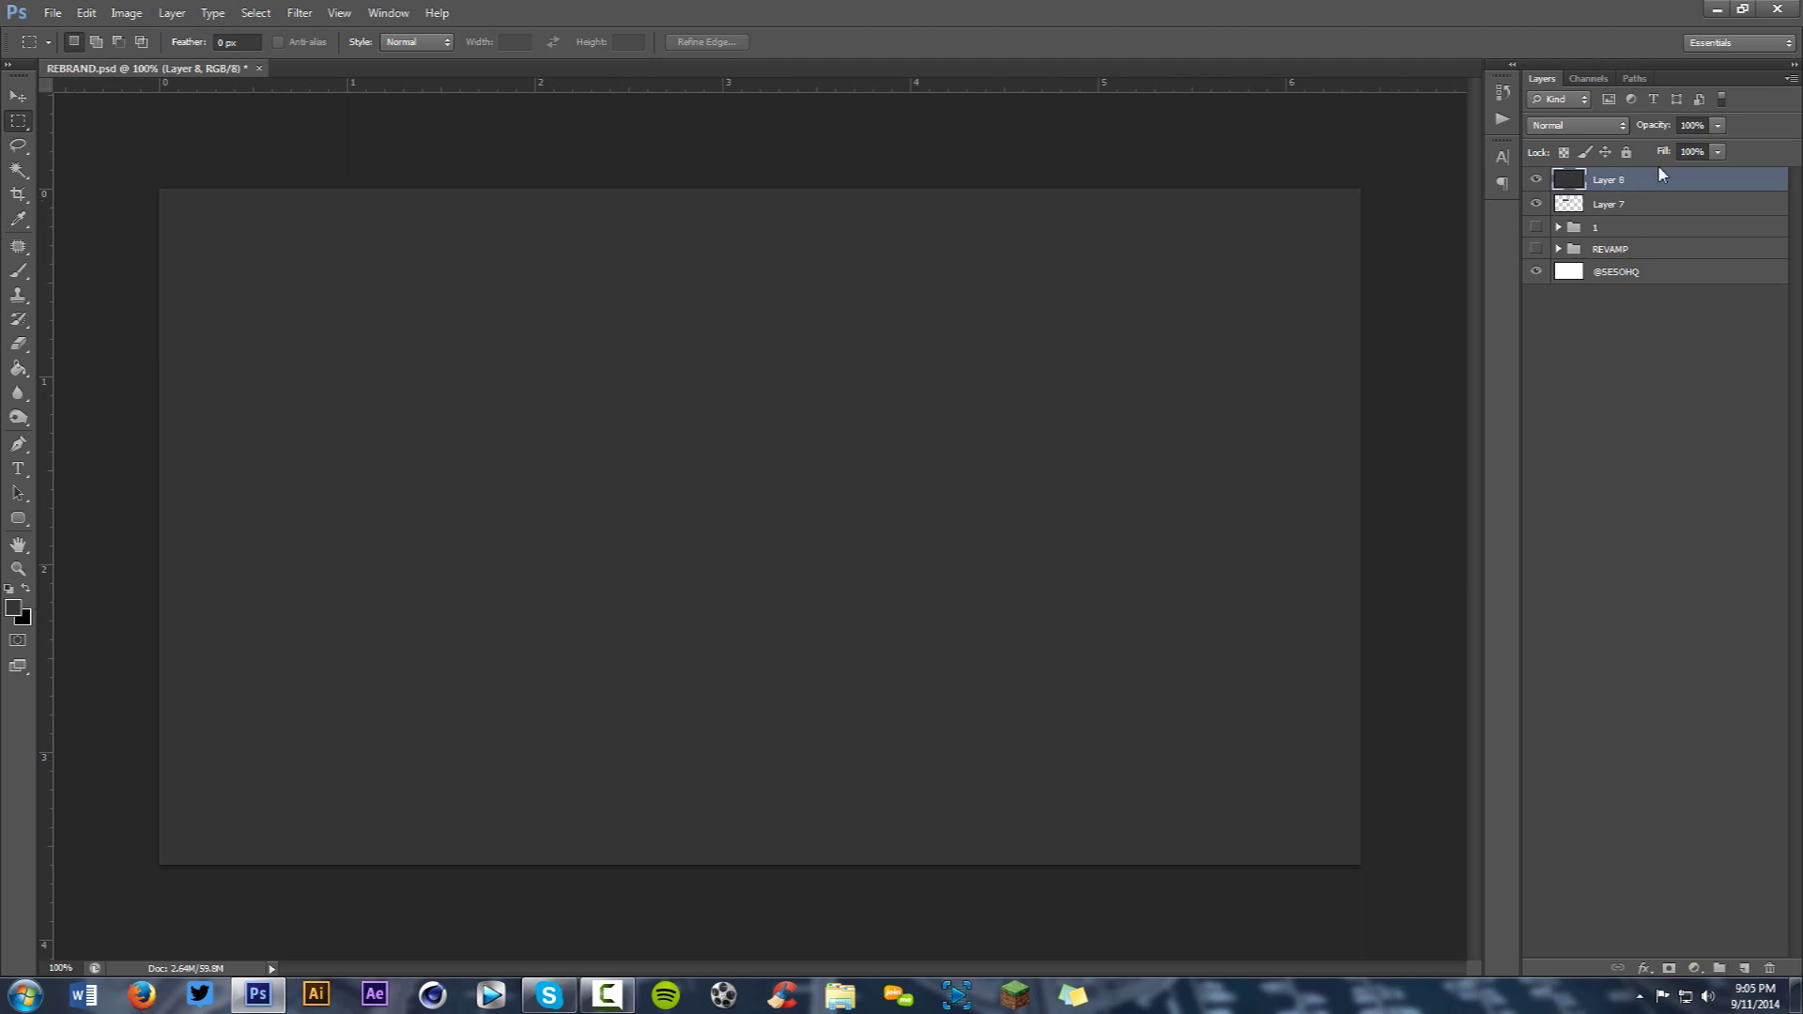
key(ctrl+BackSpace)
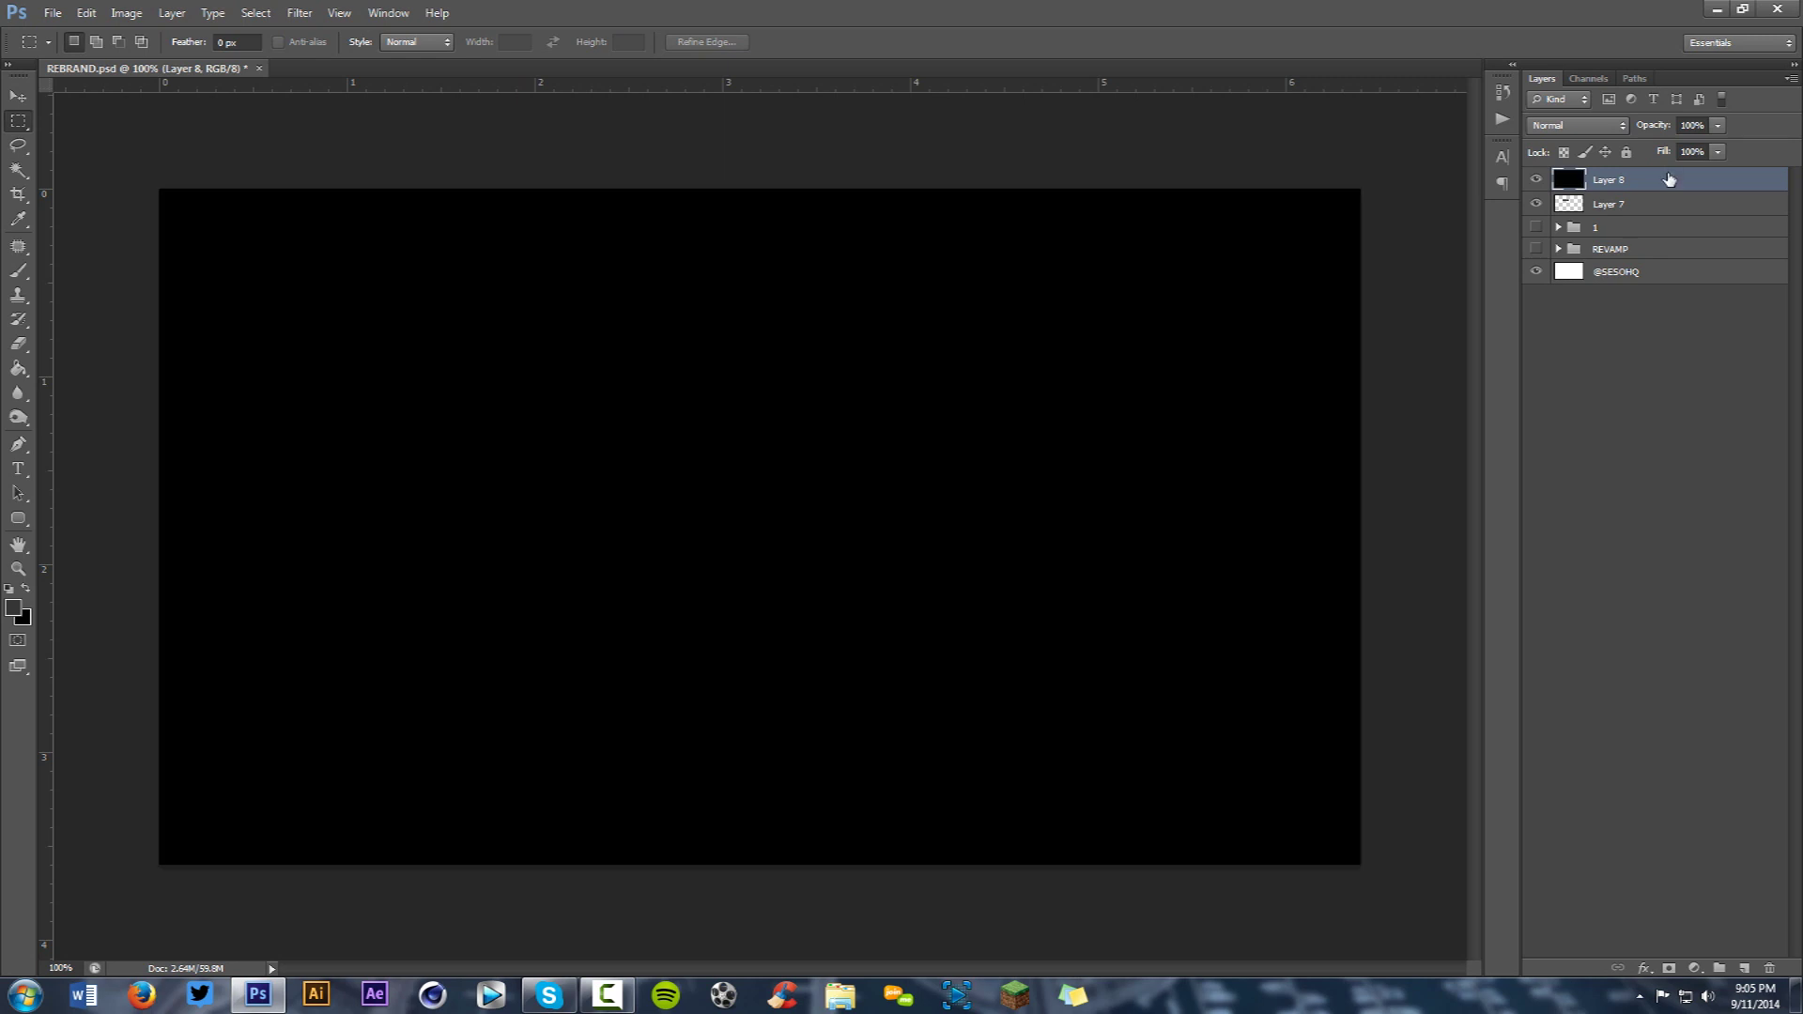
key(Delete)
Restore the bar's selection, try filling it with red through the Fill command's Color option, undo the fill, and deselect.
right_click(736, 348)
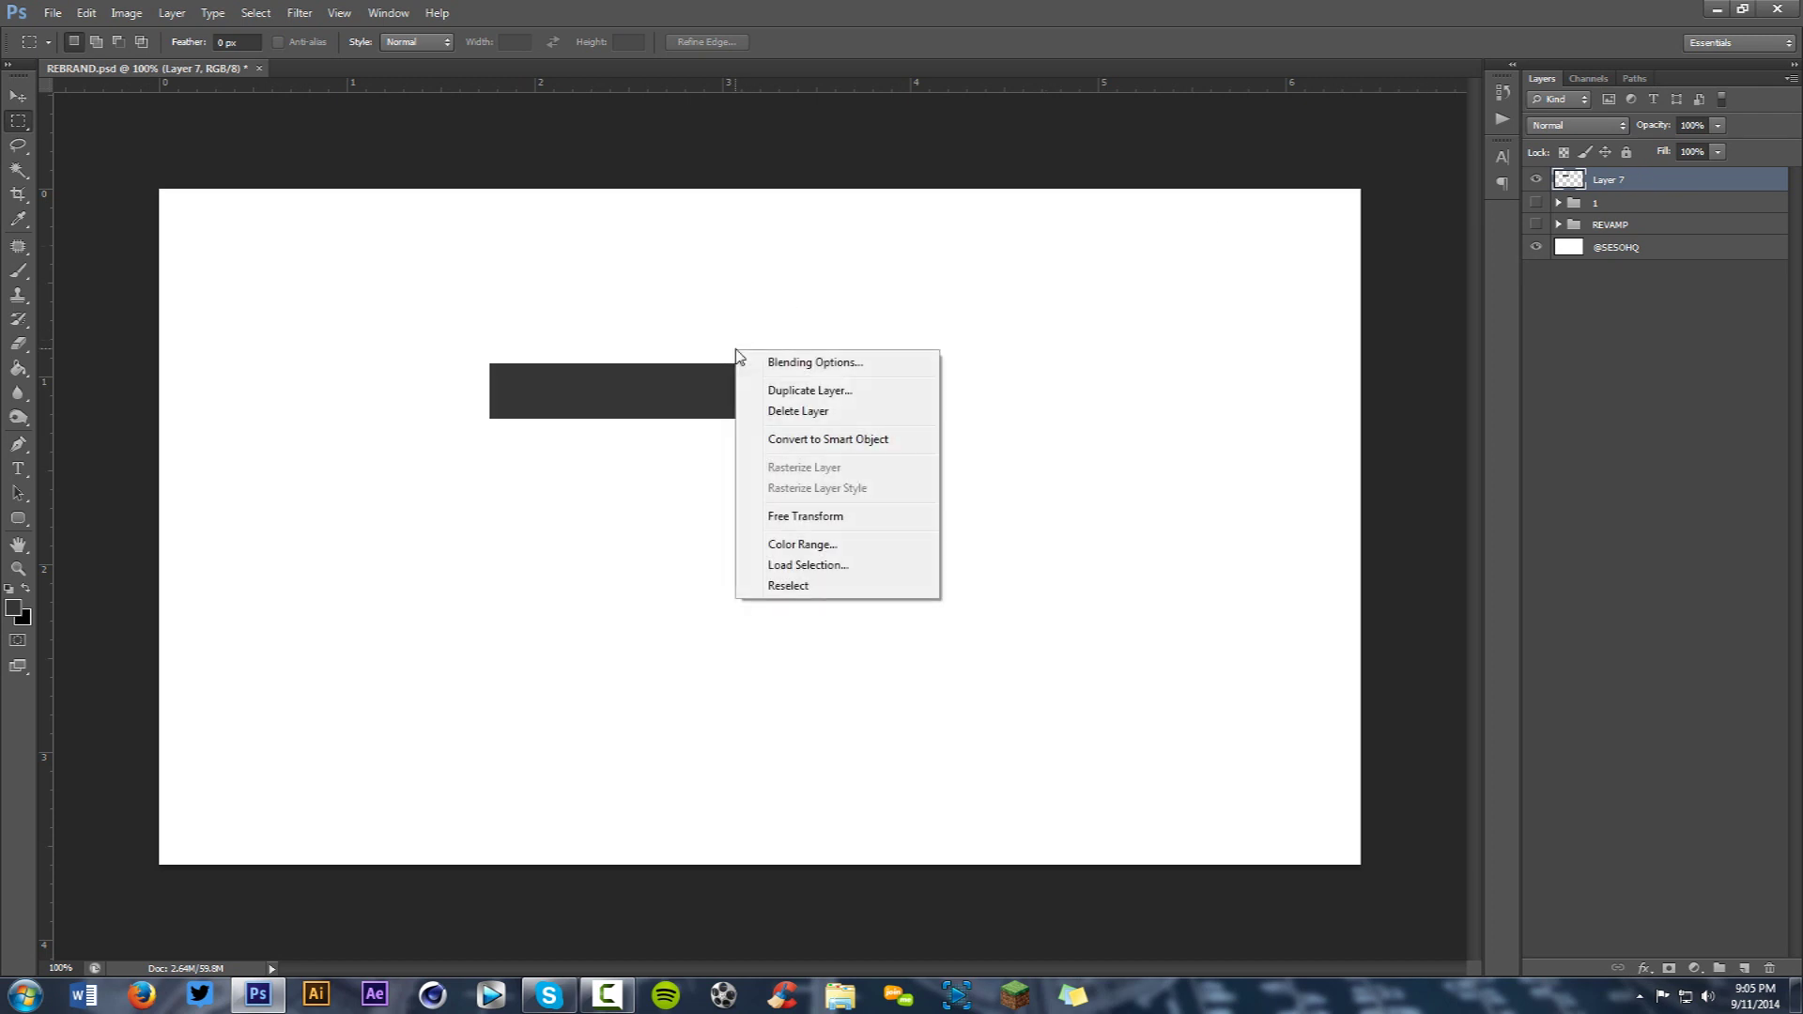
click(621, 310)
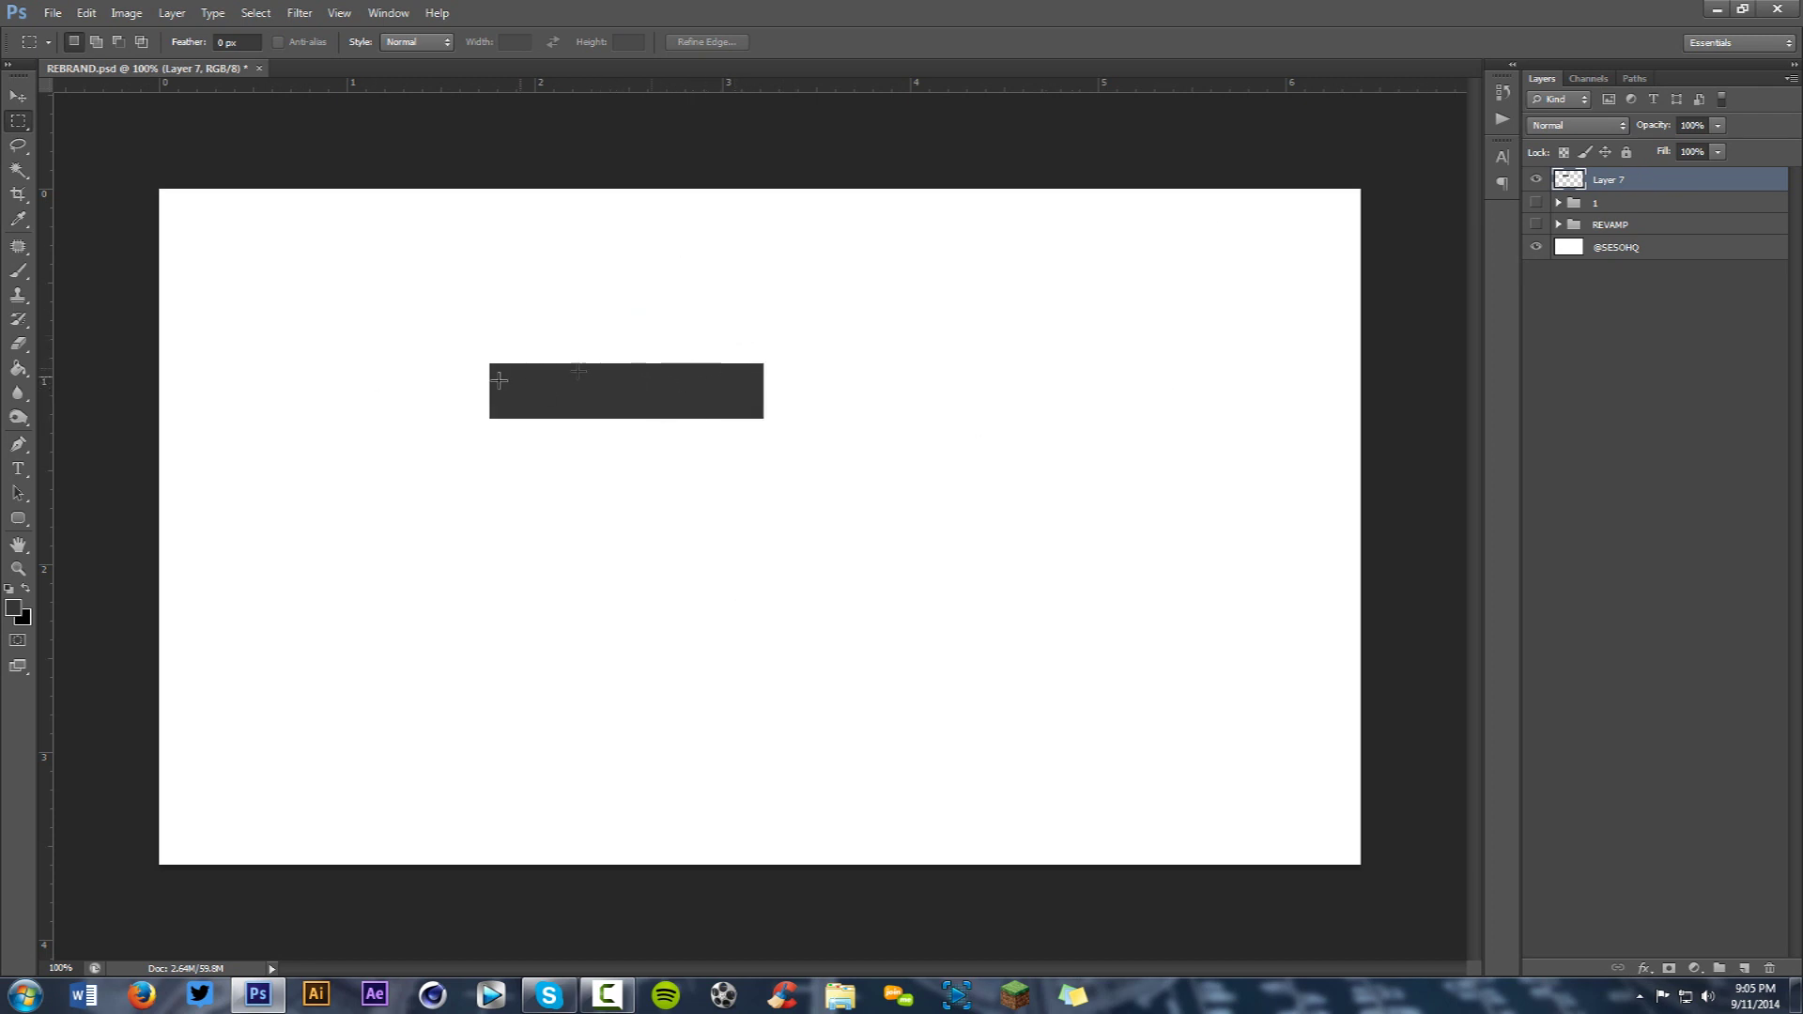
key(ctrl+z)
key(ctrl+z)
key(ctrl+z)
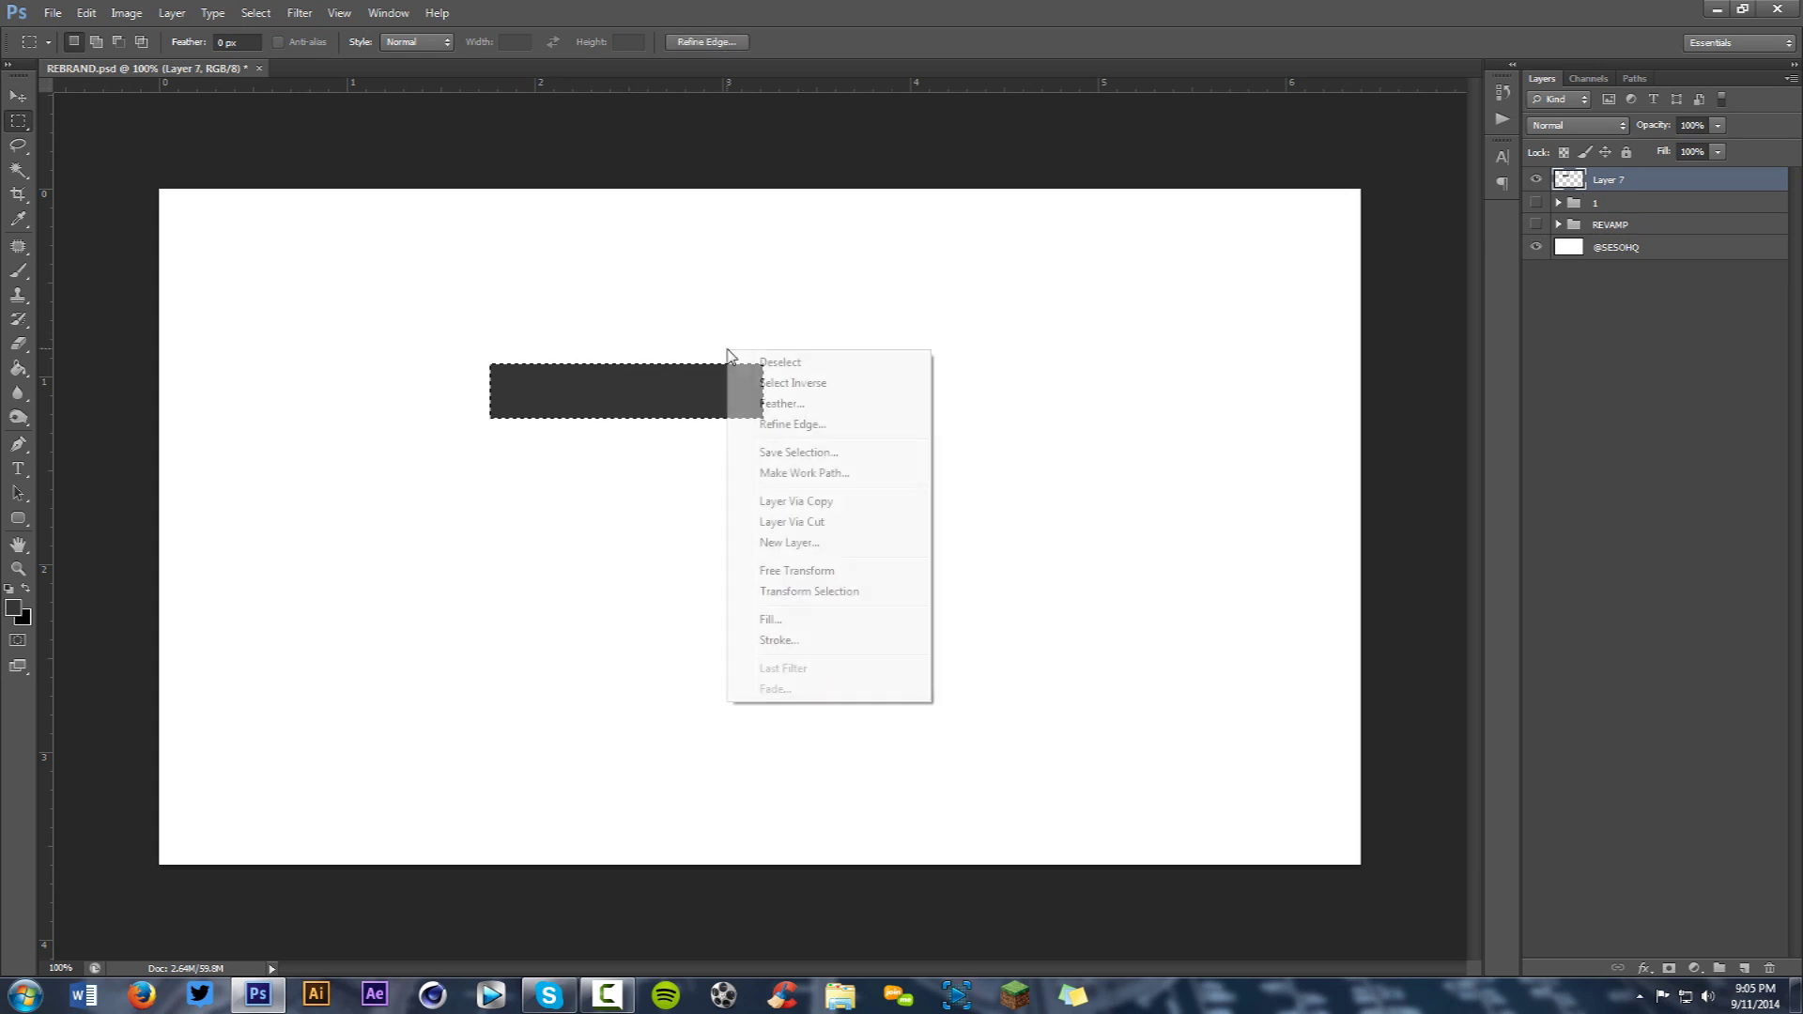
right_click(728, 355)
click(765, 611)
click(883, 450)
click(844, 487)
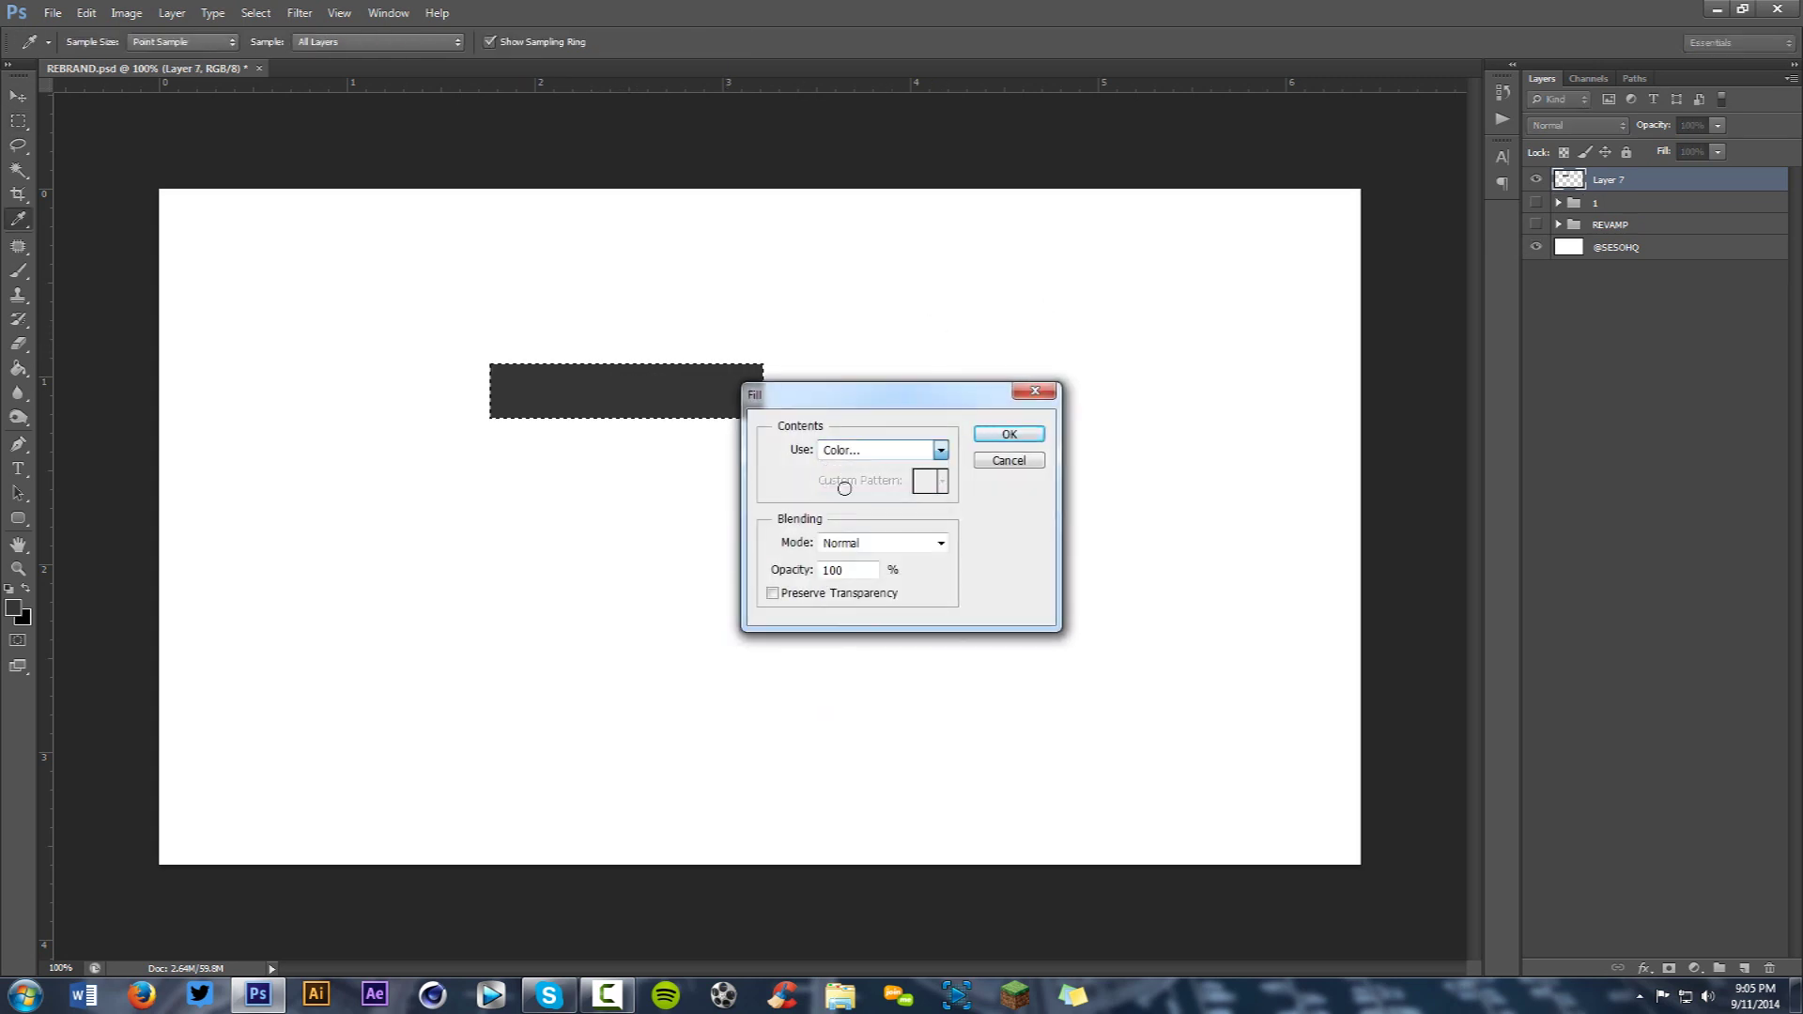
click(1086, 384)
click(1009, 433)
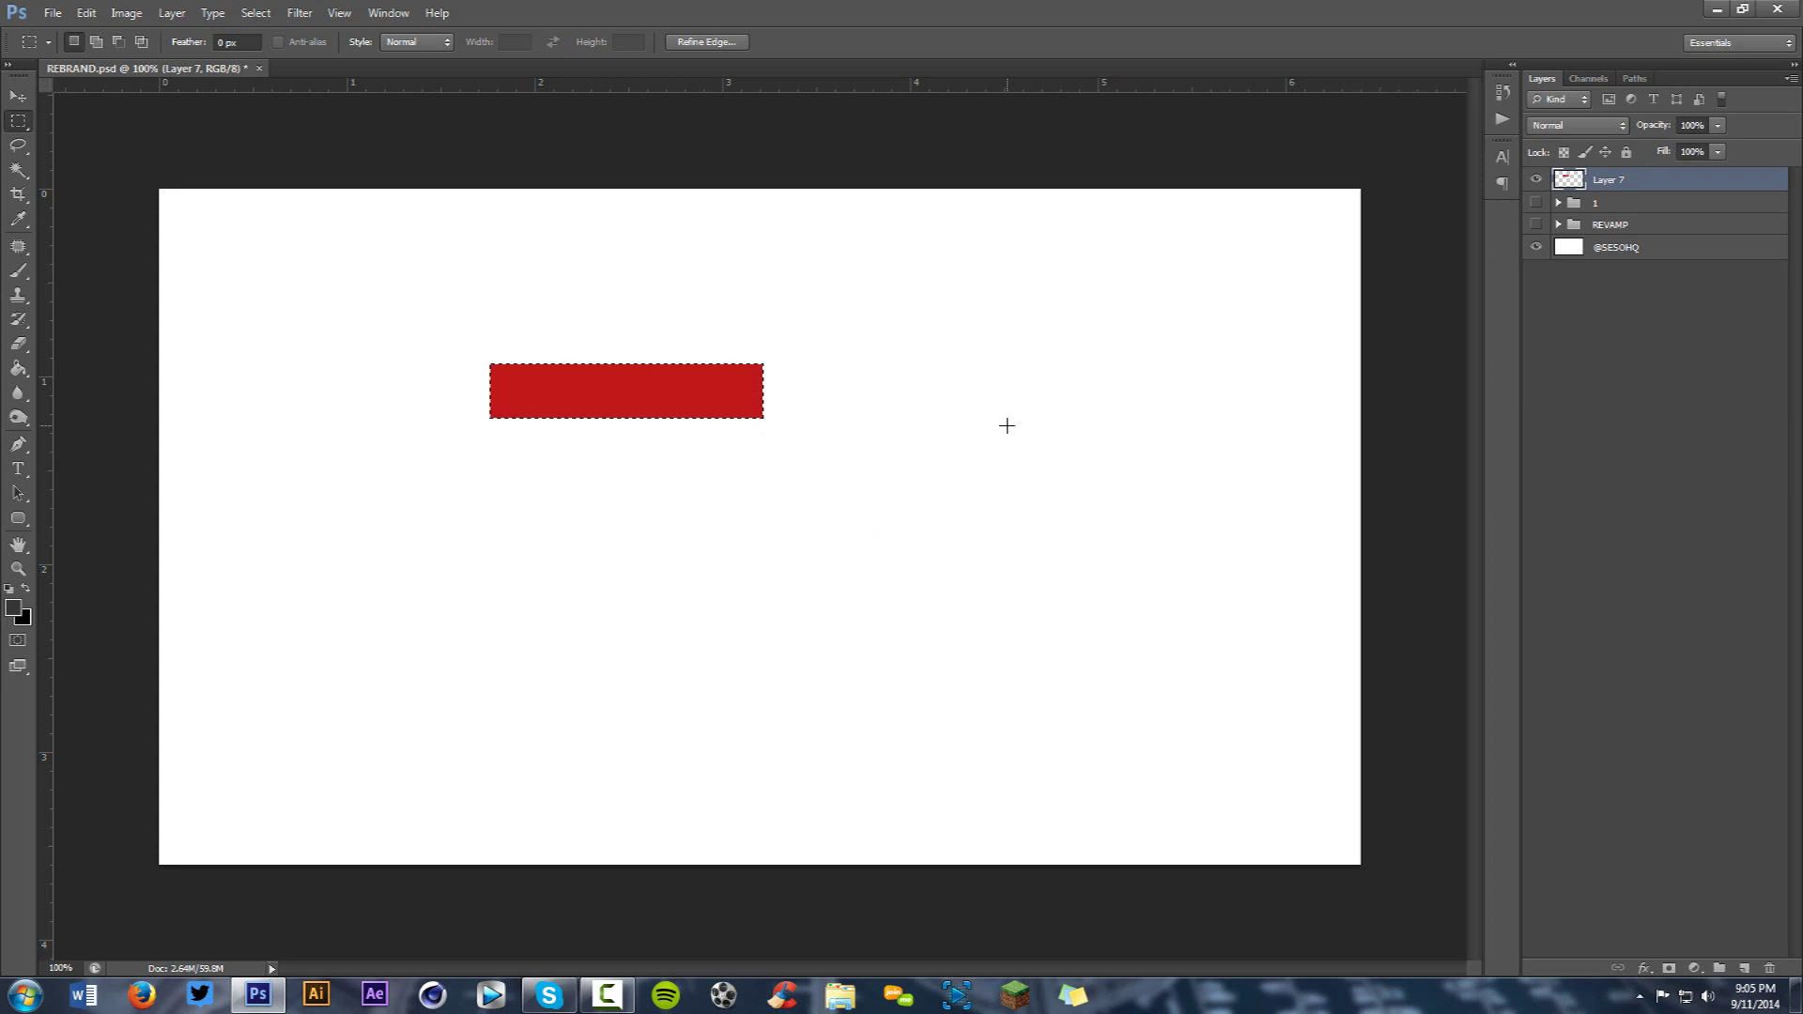
key(ctrl+z)
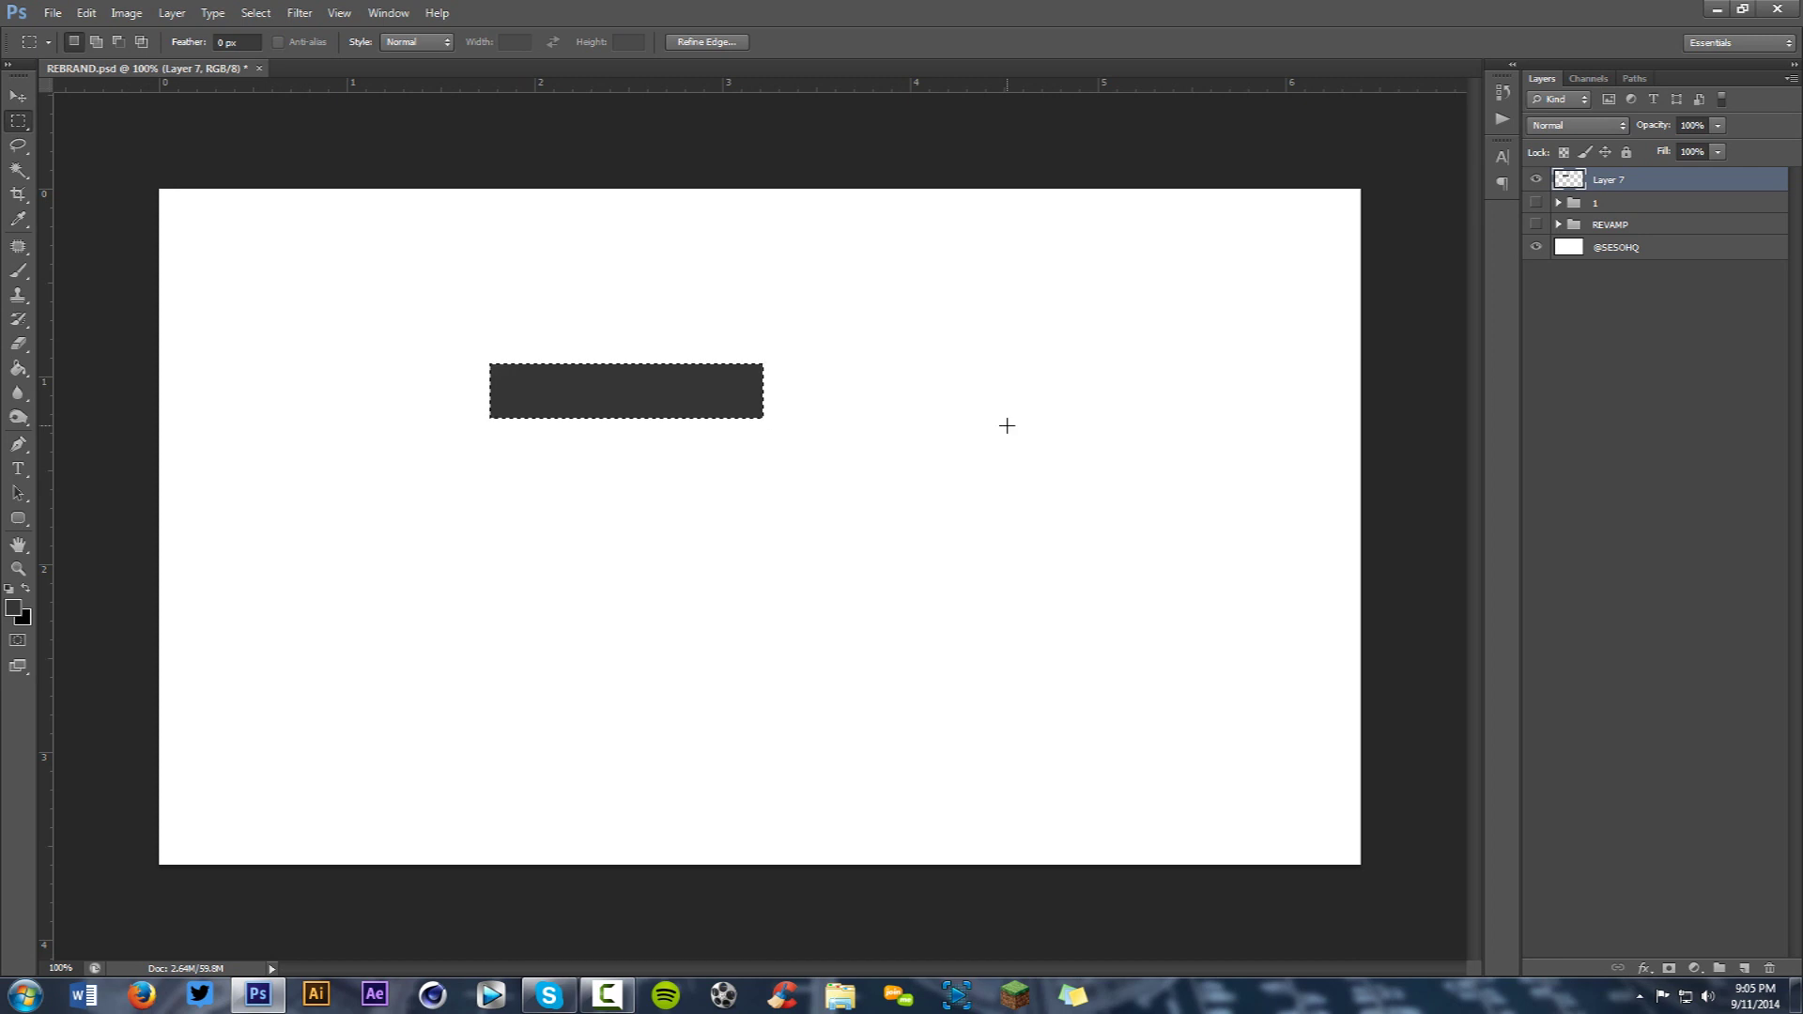
key(ctrl+d)
Duplicate the grey bar and align the copy directly below it, leaving a gap of about three bar heights.
key(v)
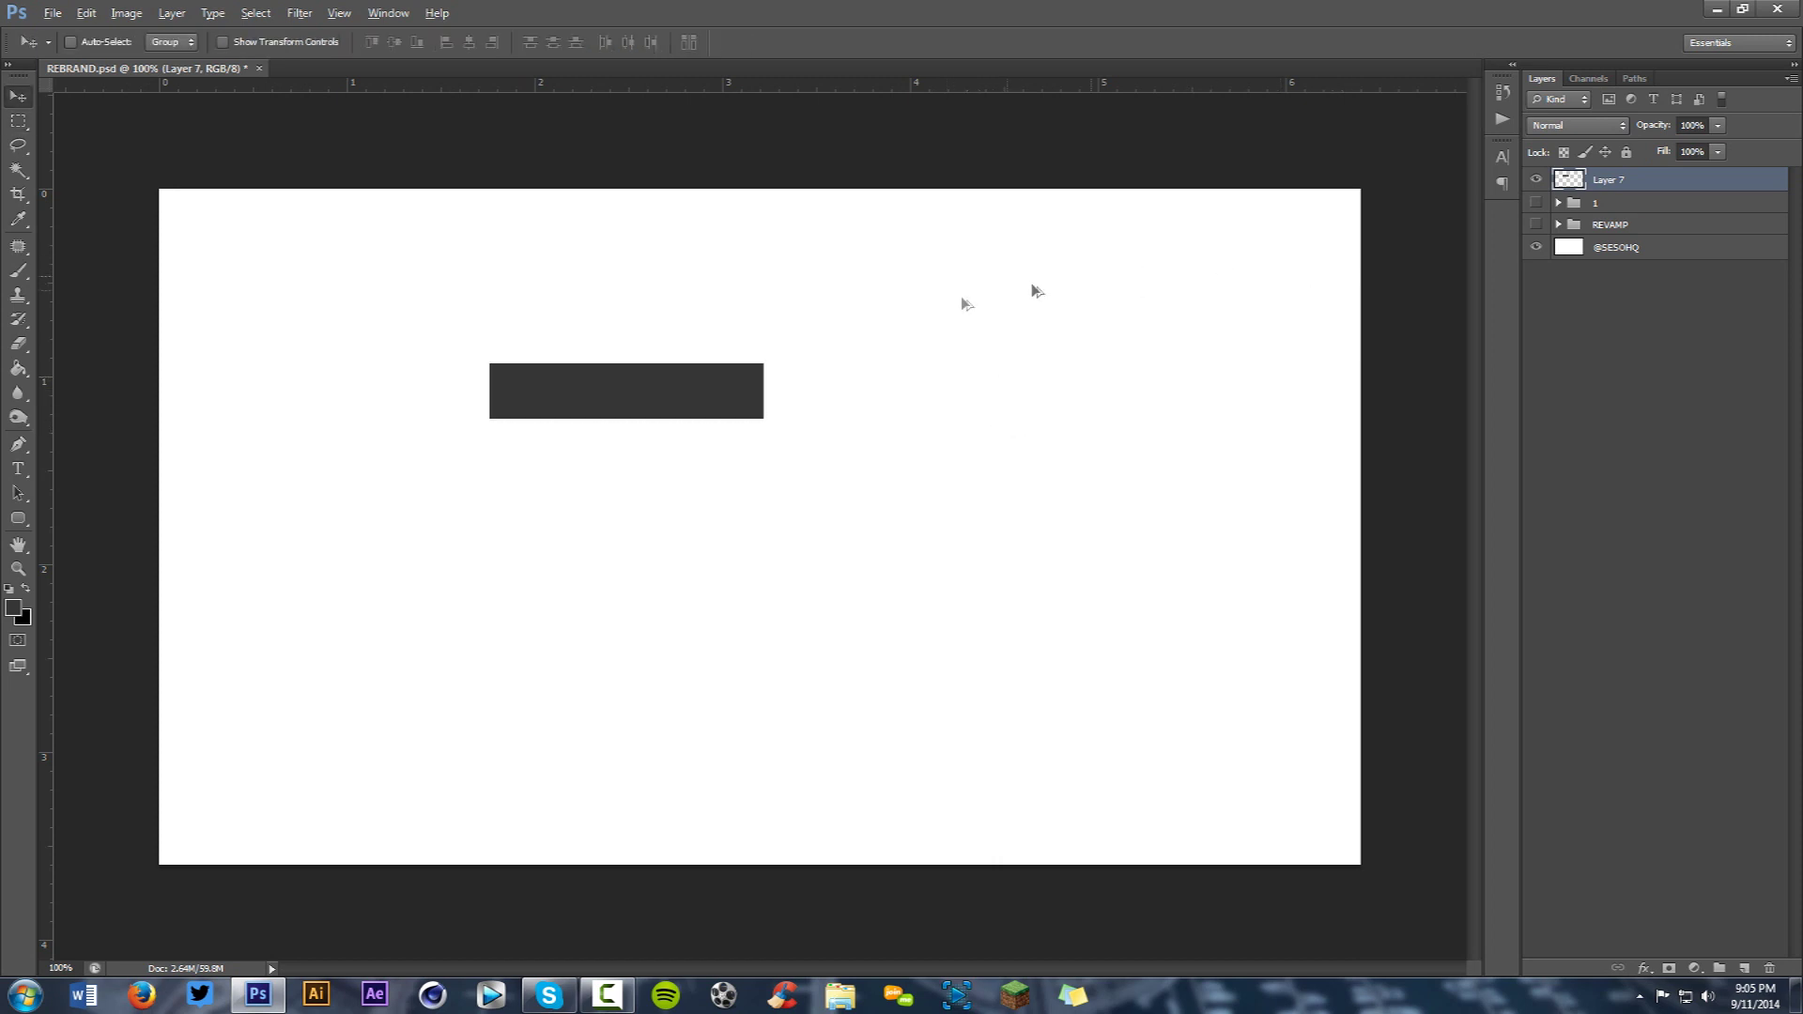
drag(667, 365, 867, 475)
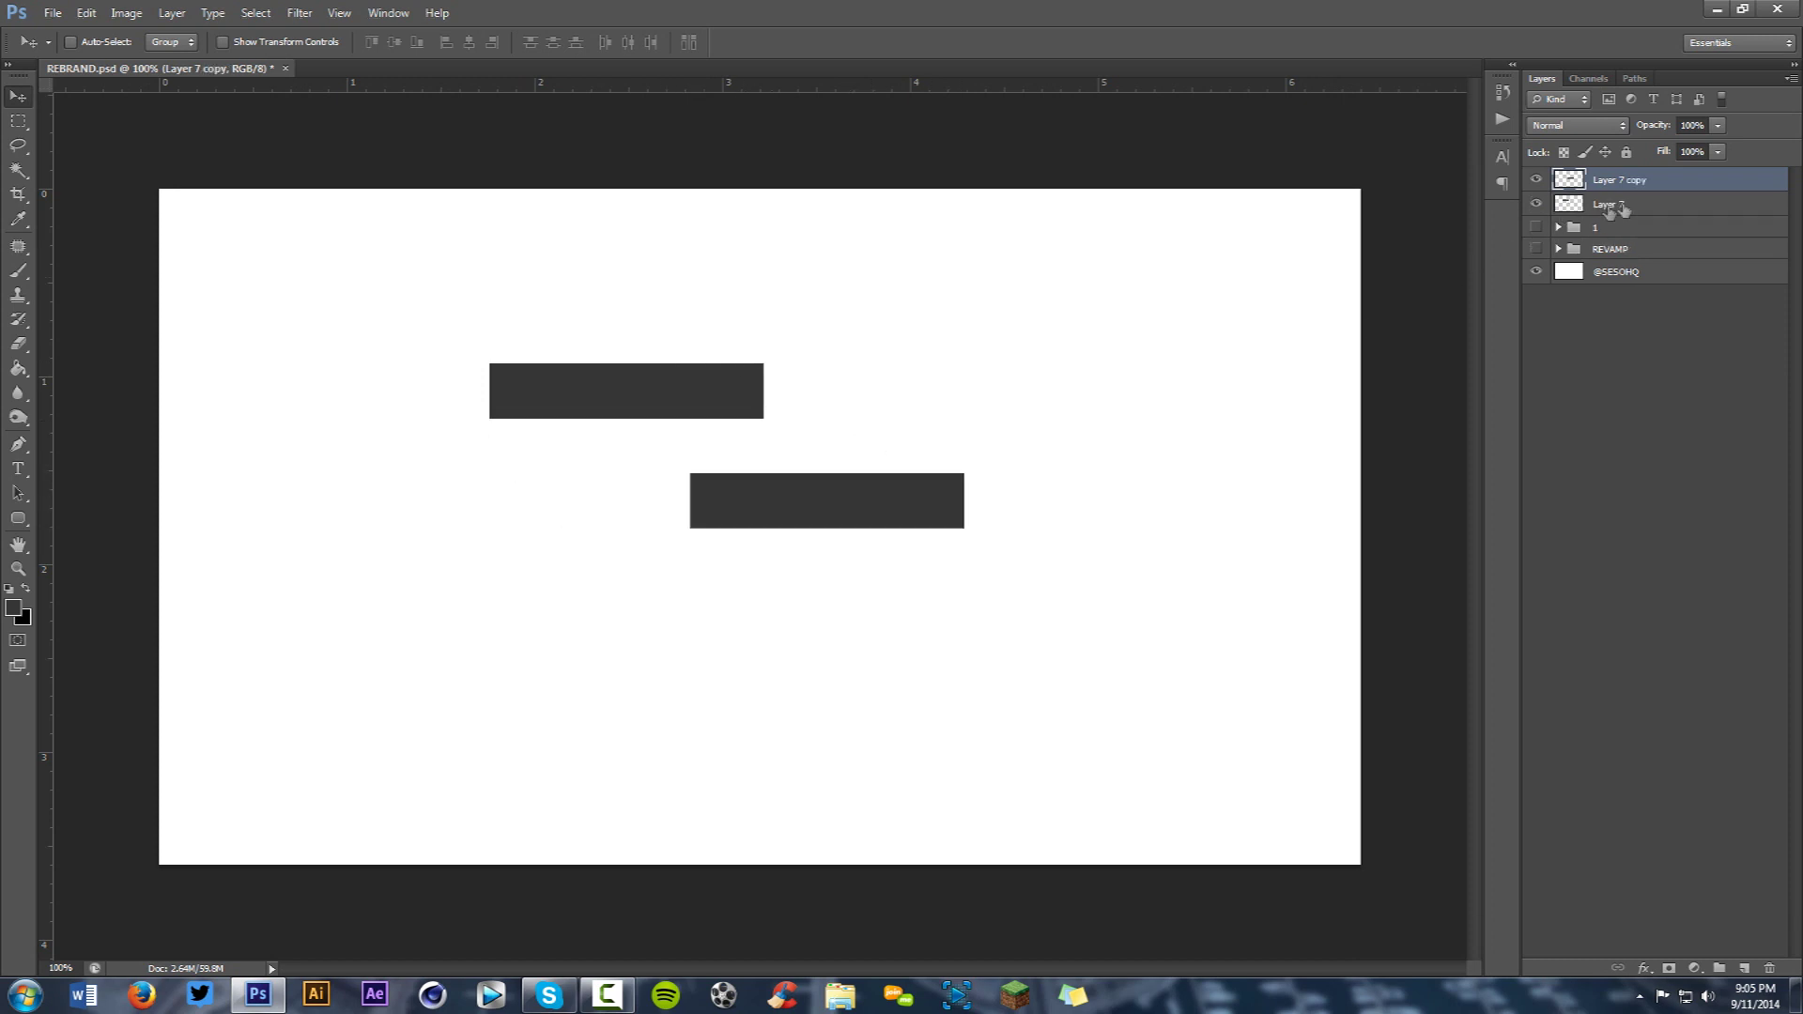
drag(813, 665, 610, 740)
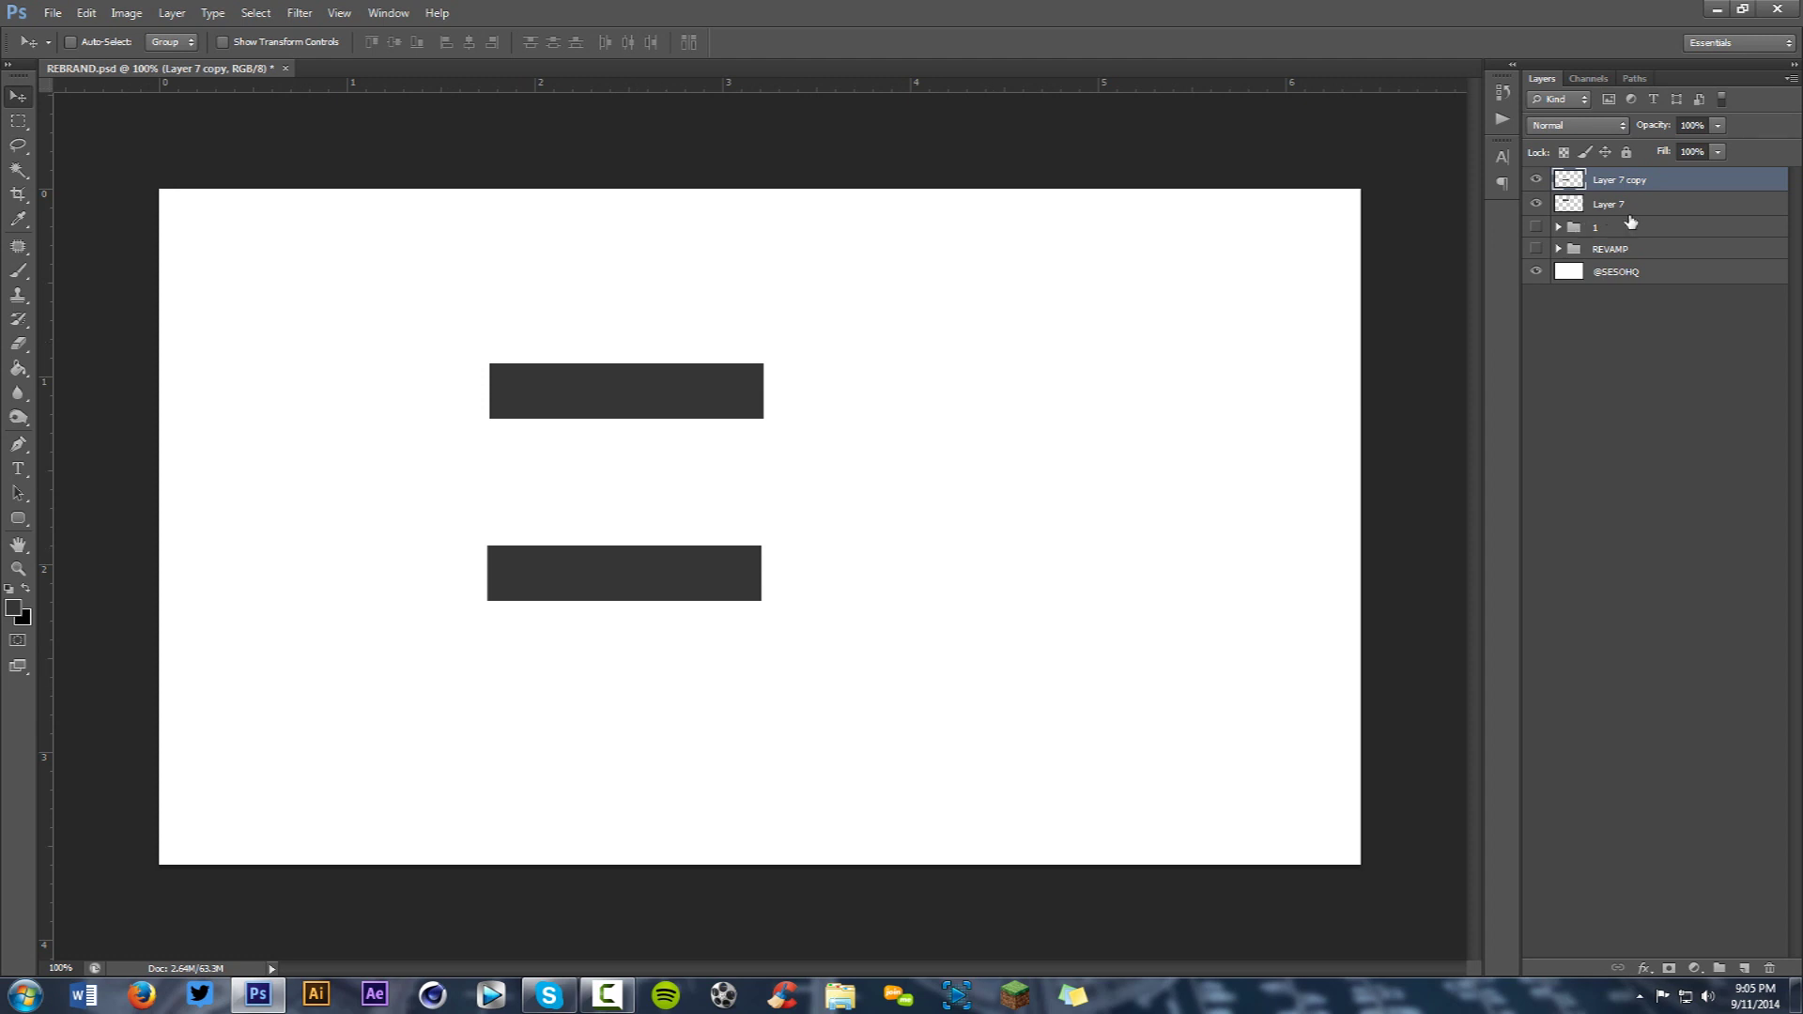
key(ctrl+j)
key(ctrl+z)
drag(838, 528, 838, 554)
drag(645, 566, 646, 598)
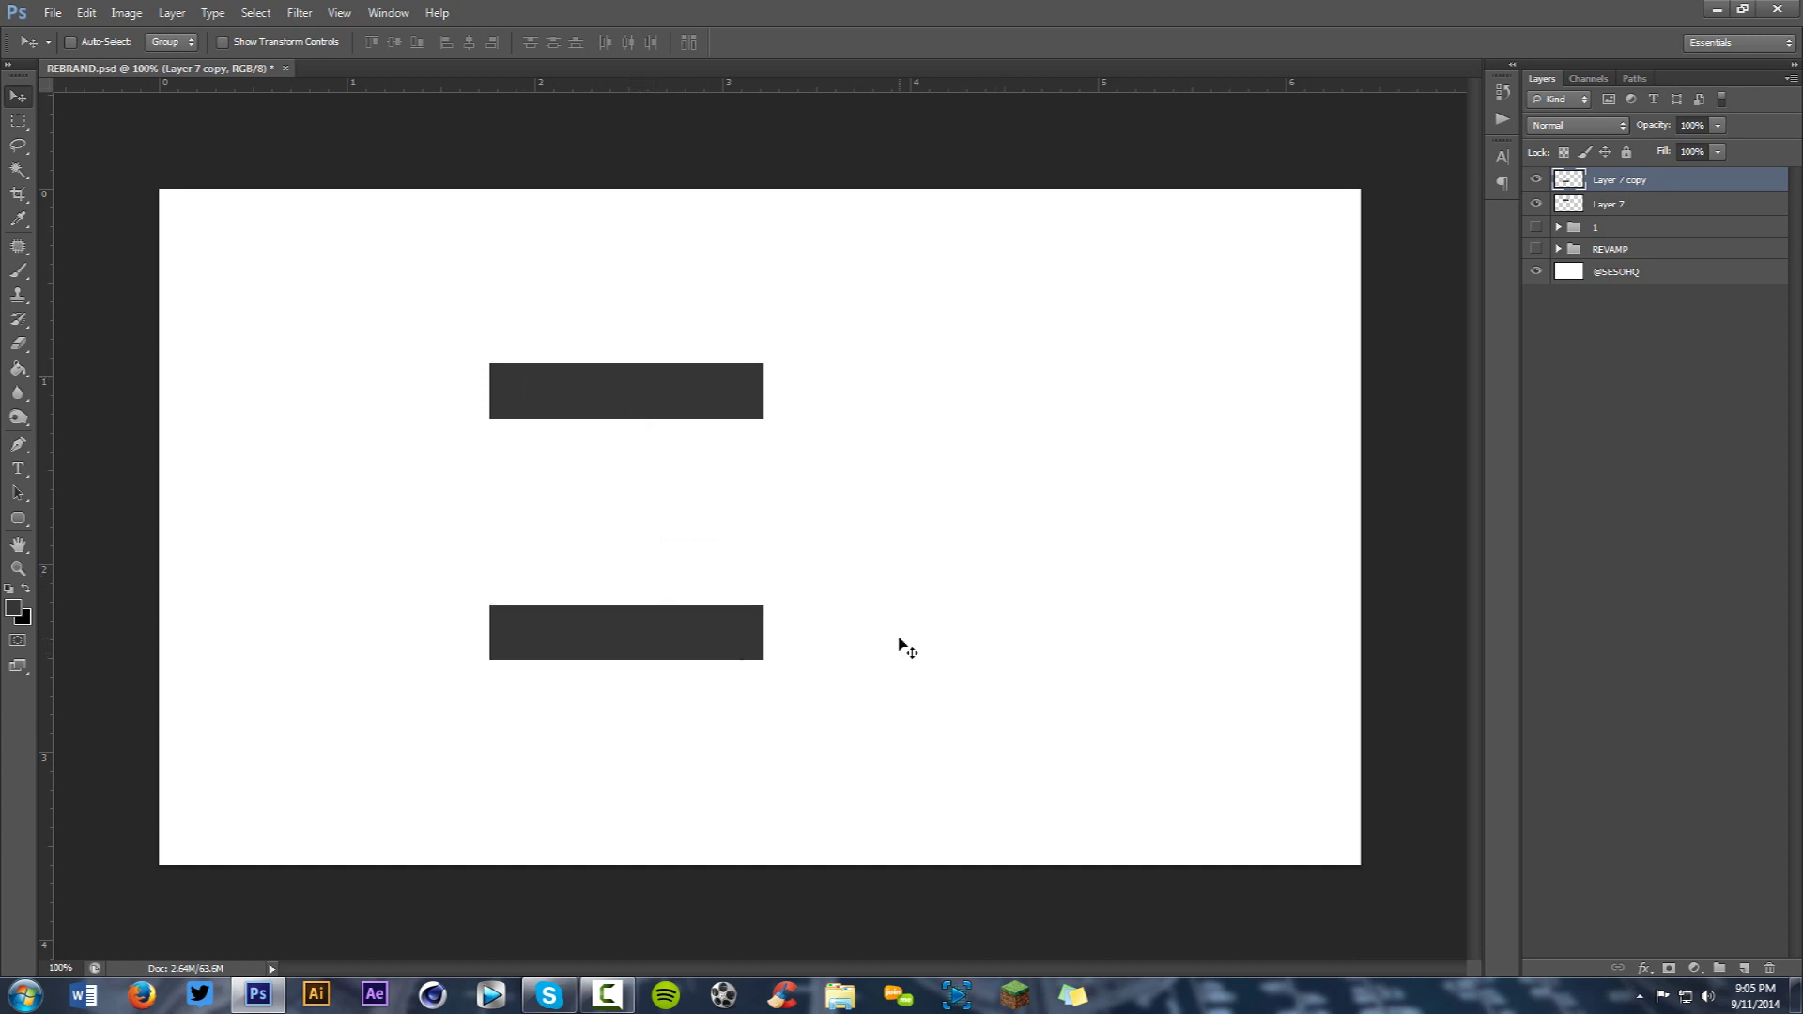
Duplicate the lower bar, rotate the copy 90° clockwise, and place it at the bars' left ends to form a C shape.
drag(802, 660, 798, 542)
key(ctrl+t)
right_click(748, 507)
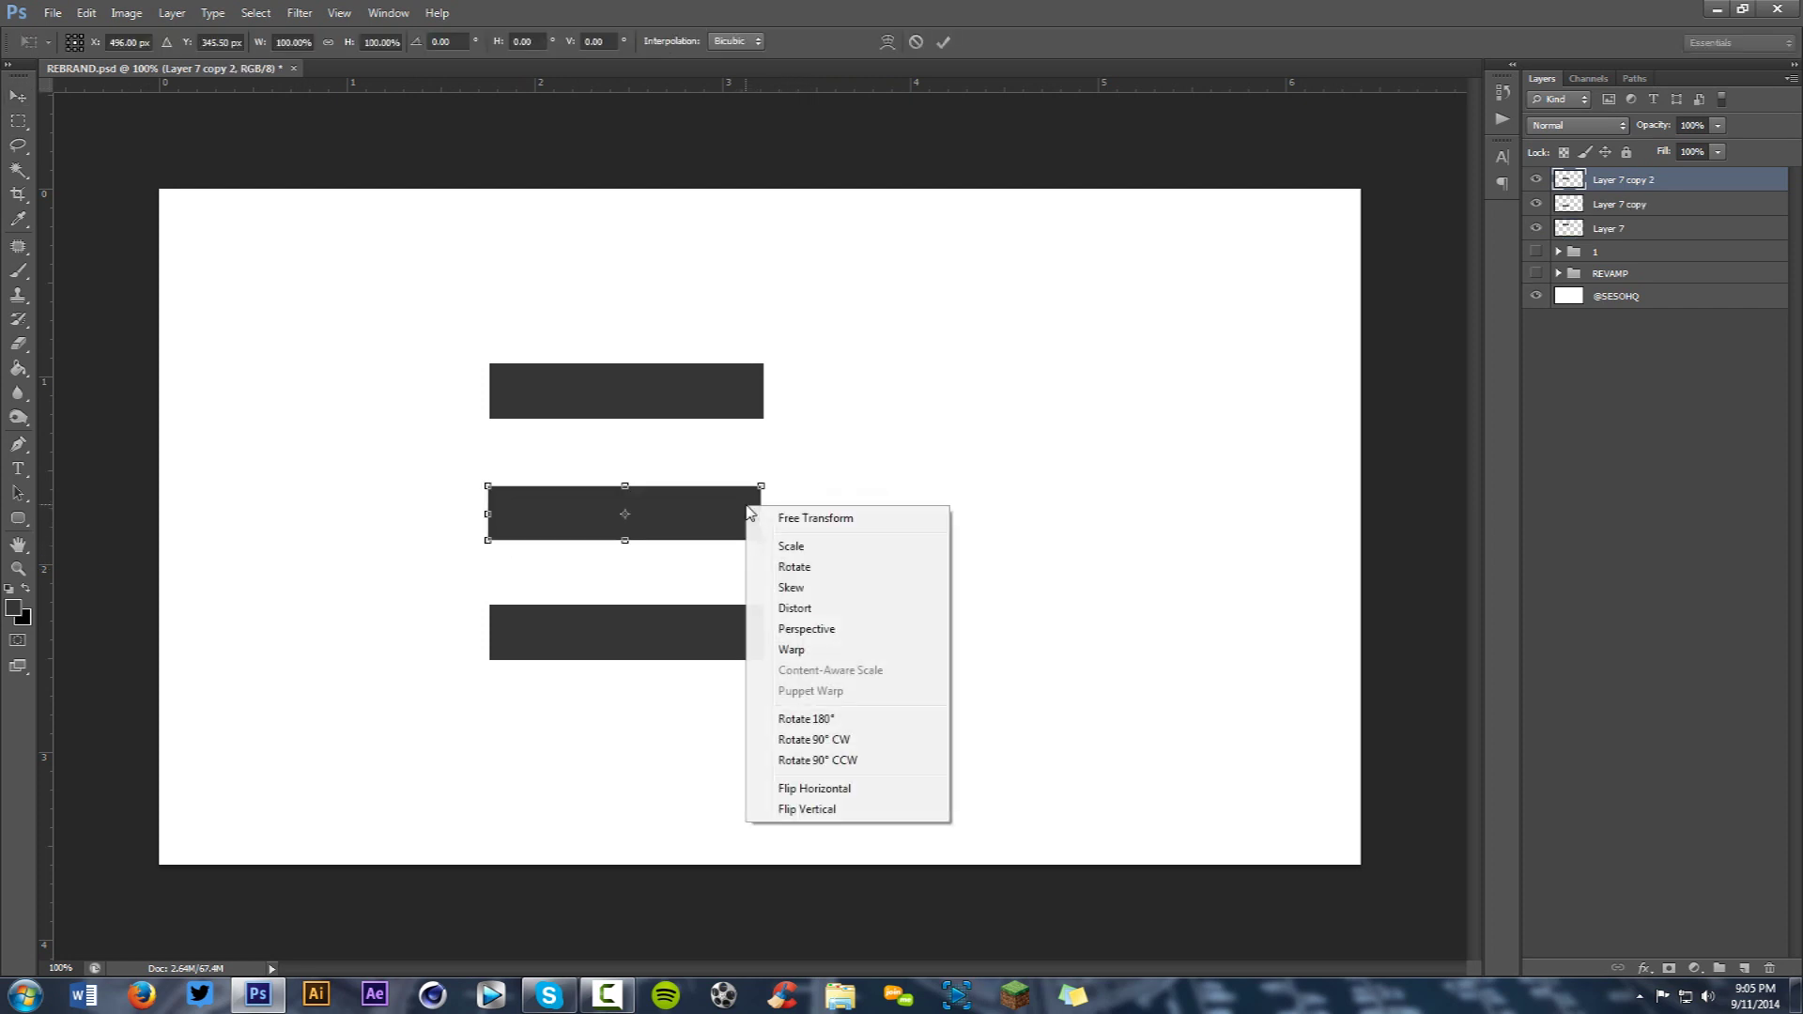
click(831, 740)
key(Return)
drag(624, 551, 512, 543)
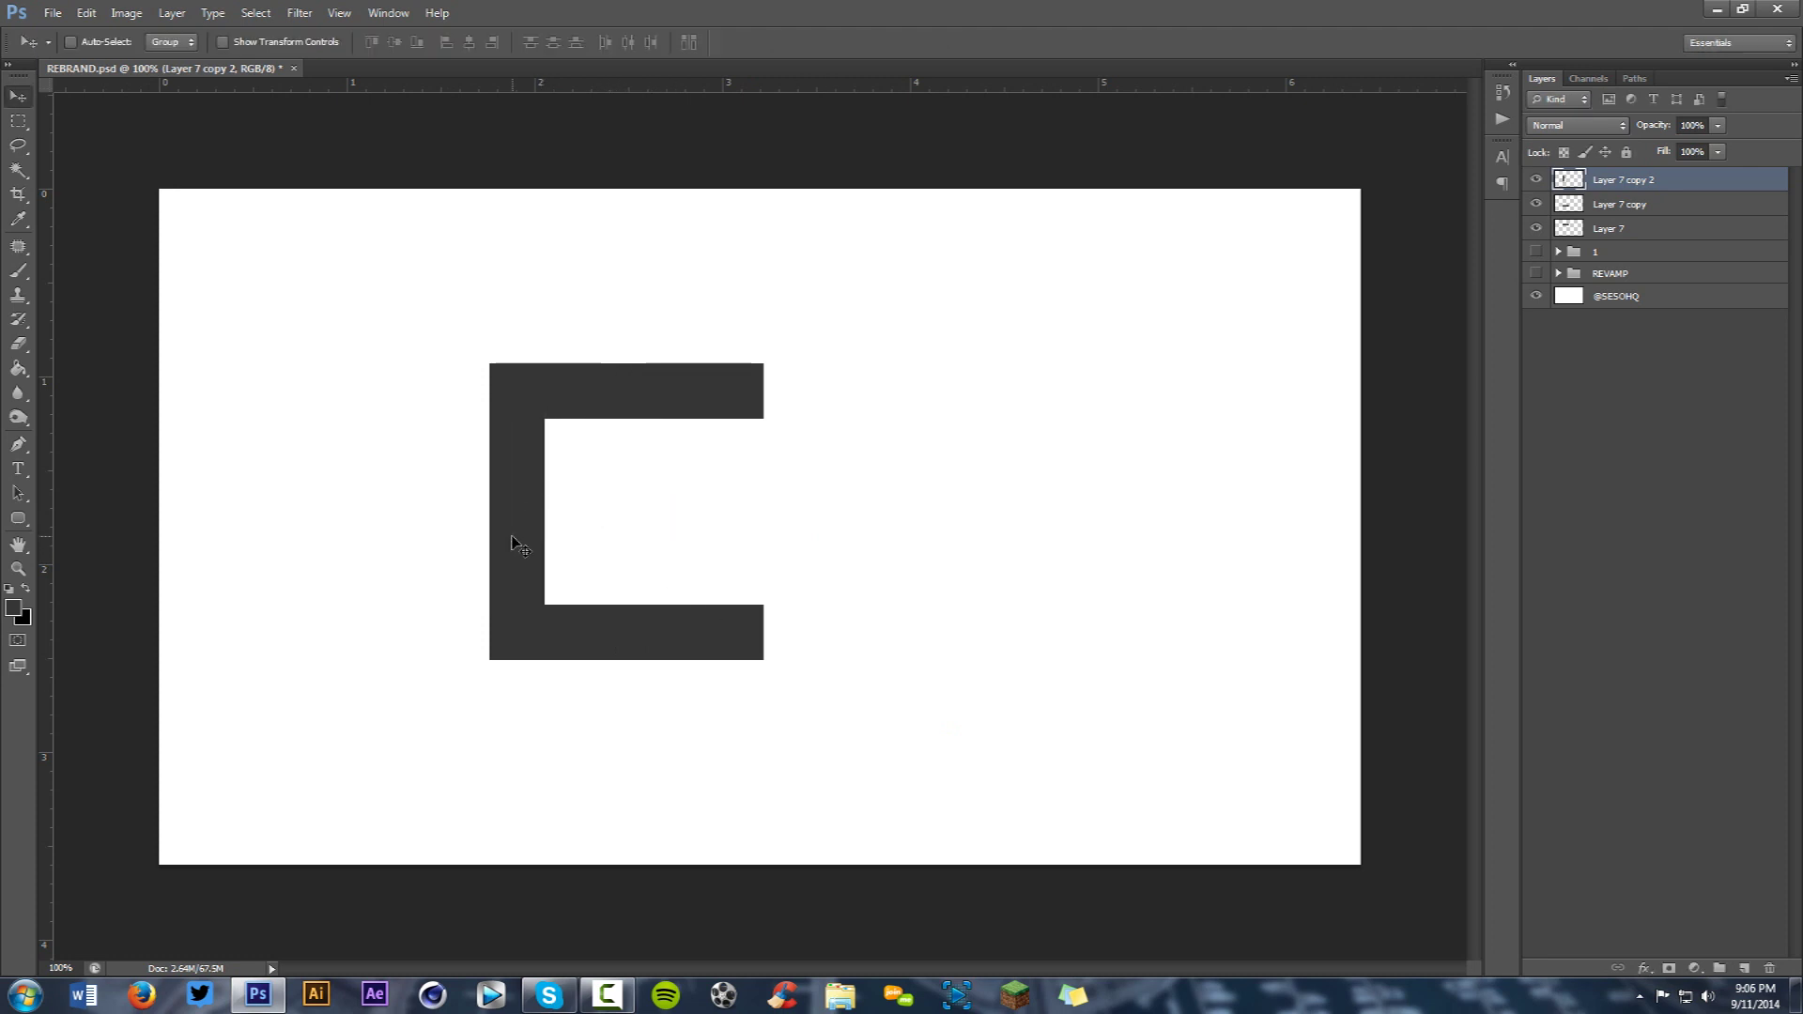
On a new layer, paint a freehand reference S in the canvas's upper-right area with an 18 px brush.
click(1744, 968)
key(b)
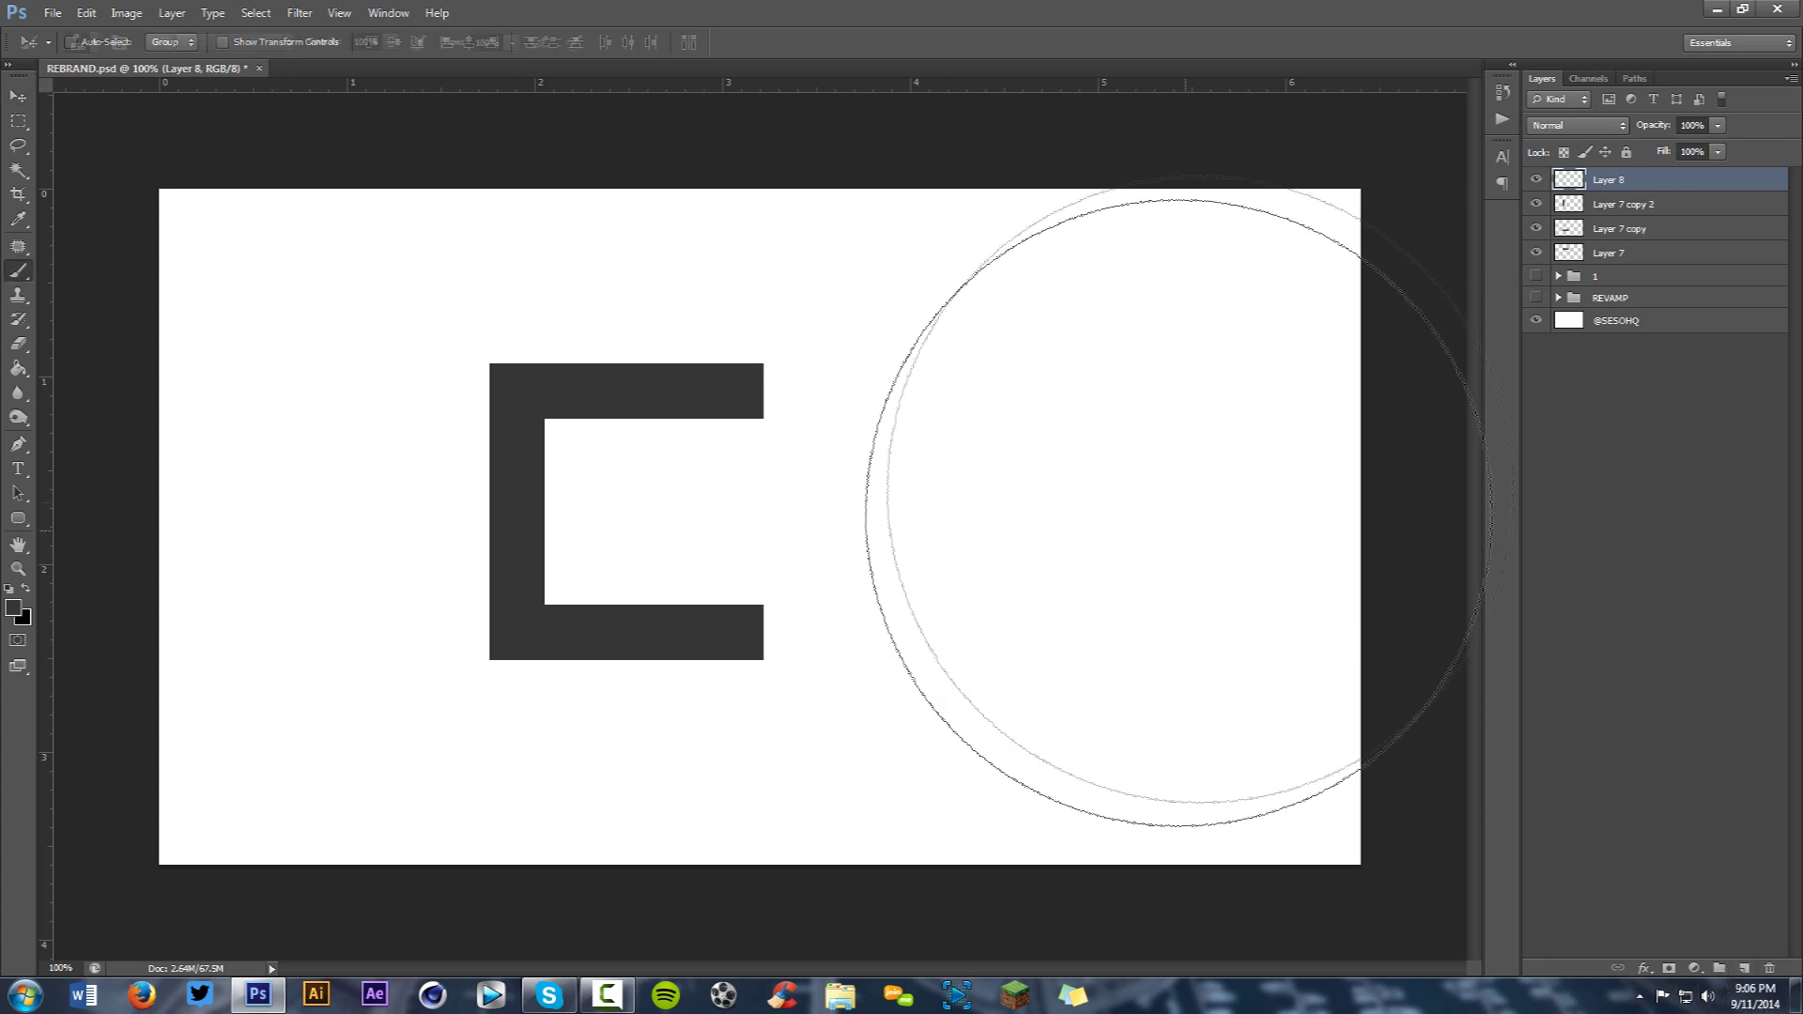
drag(1132, 354, 725, 363)
mouse_move(1263, 254)
mouse_down()
mouse_move(1198, 220)
mouse_move(1160, 283)
mouse_move(1220, 388)
mouse_move(1077, 330)
mouse_up()
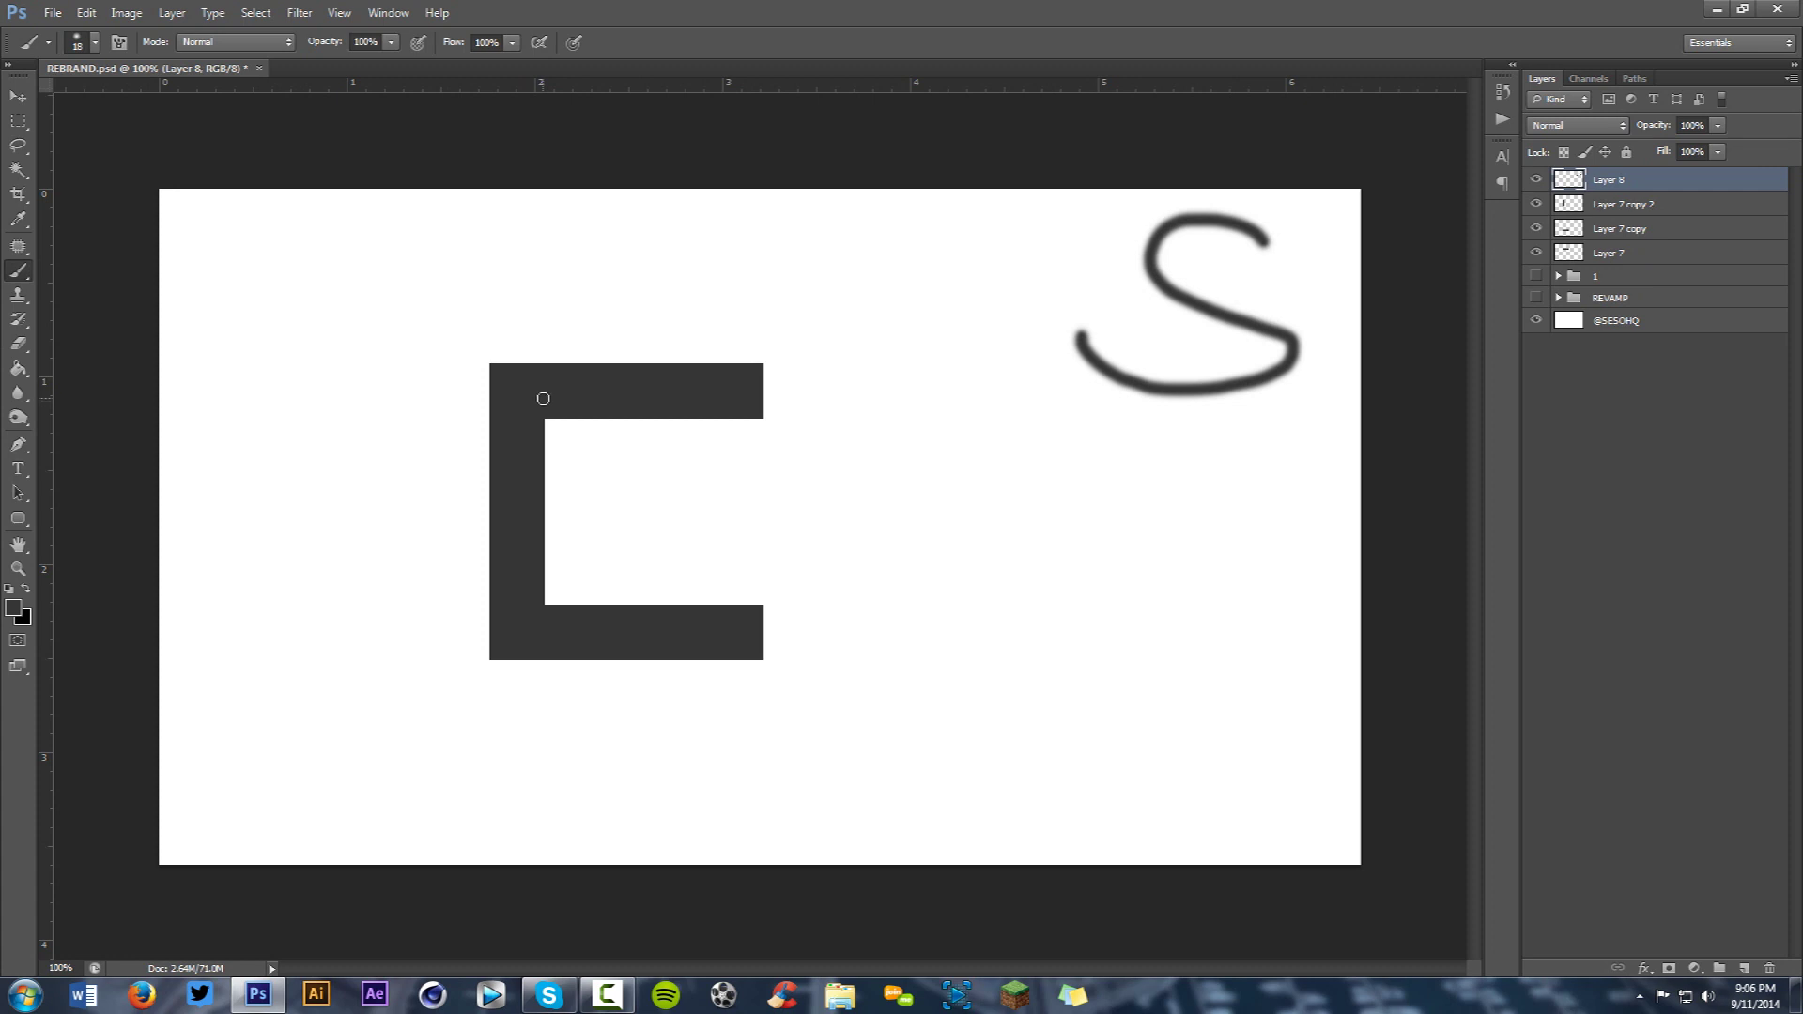
Delete the lower half of the vertical bar on Layer 7 copy 2 using a rectangular selection, and deselect.
key(m)
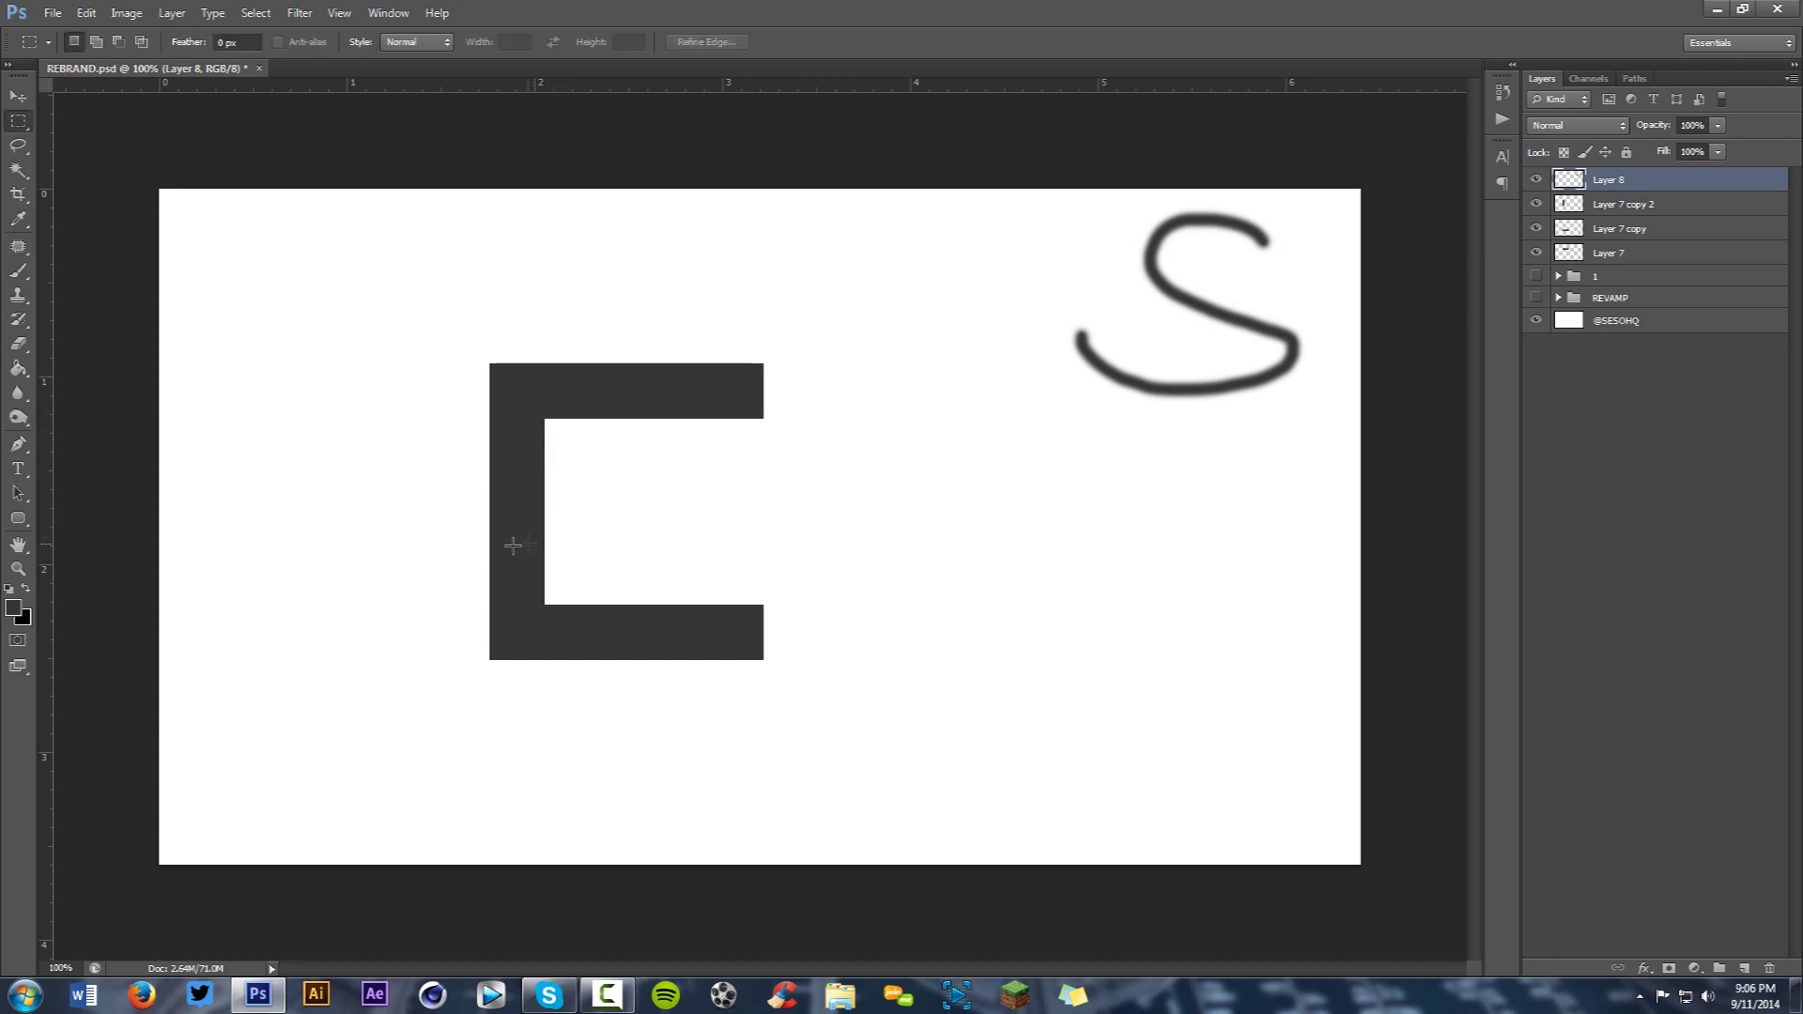
drag(403, 519, 645, 735)
drag(575, 647, 581, 651)
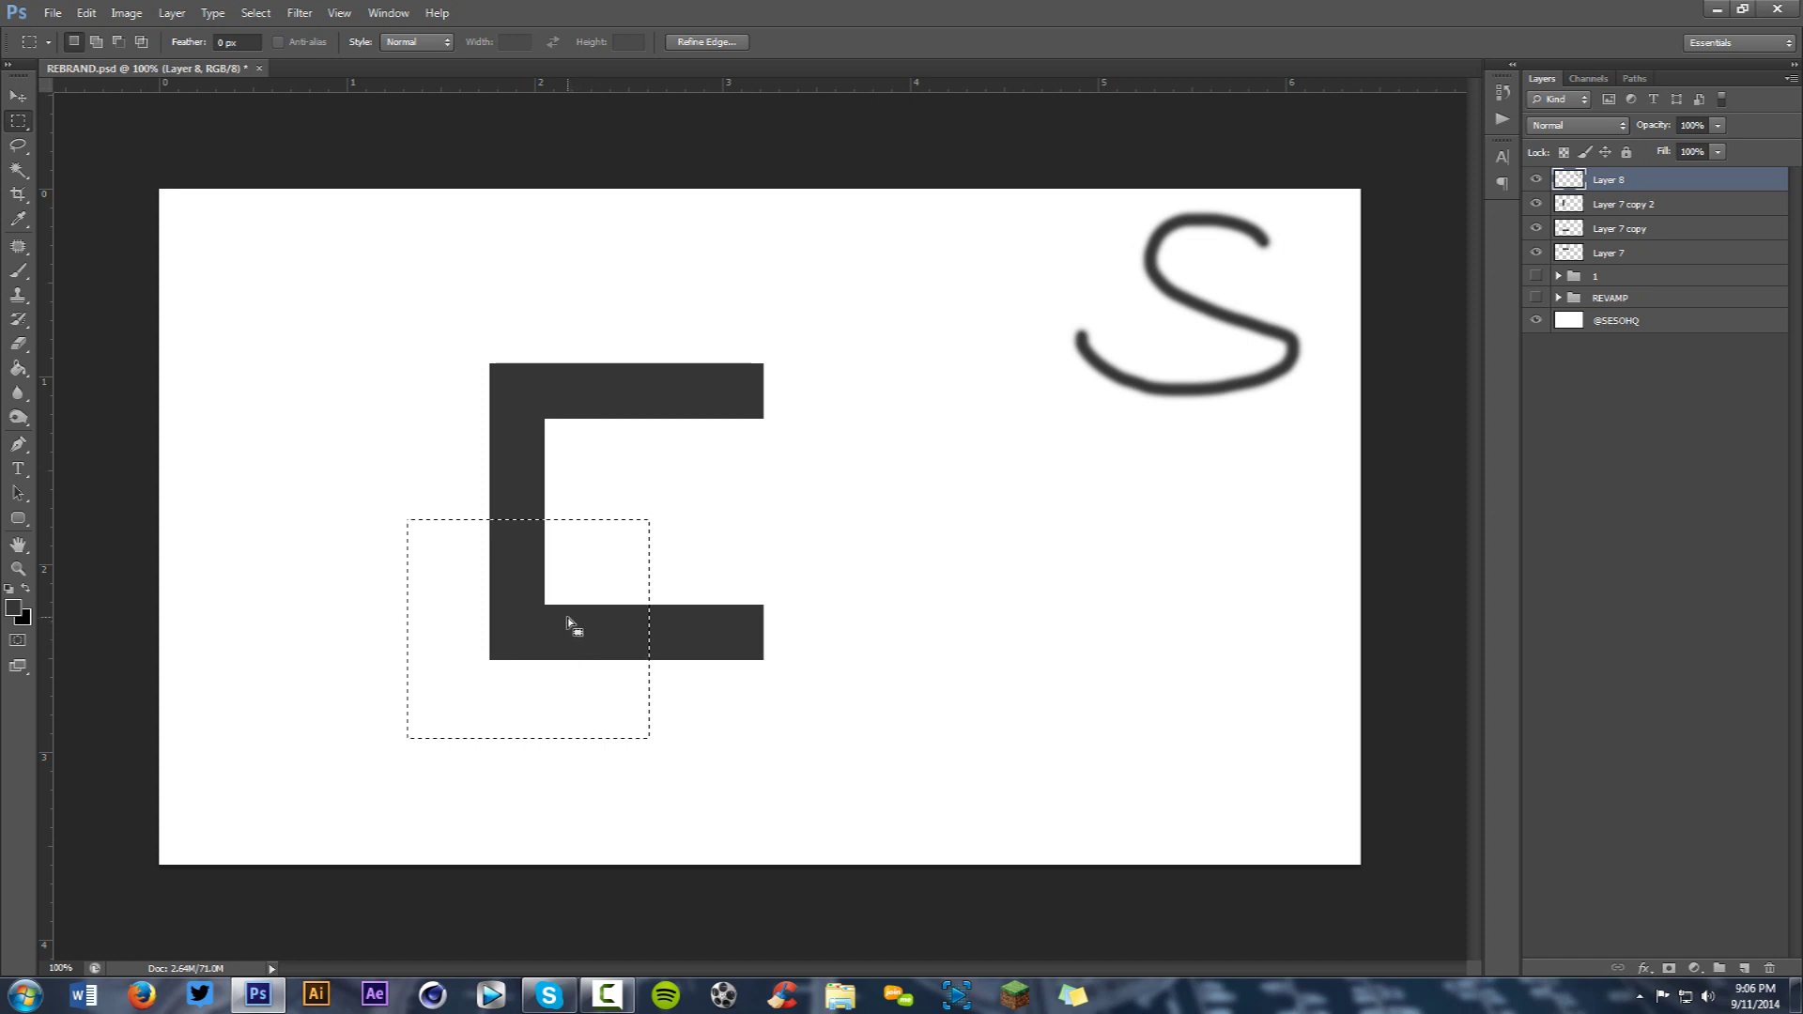
click(1631, 202)
key(Delete)
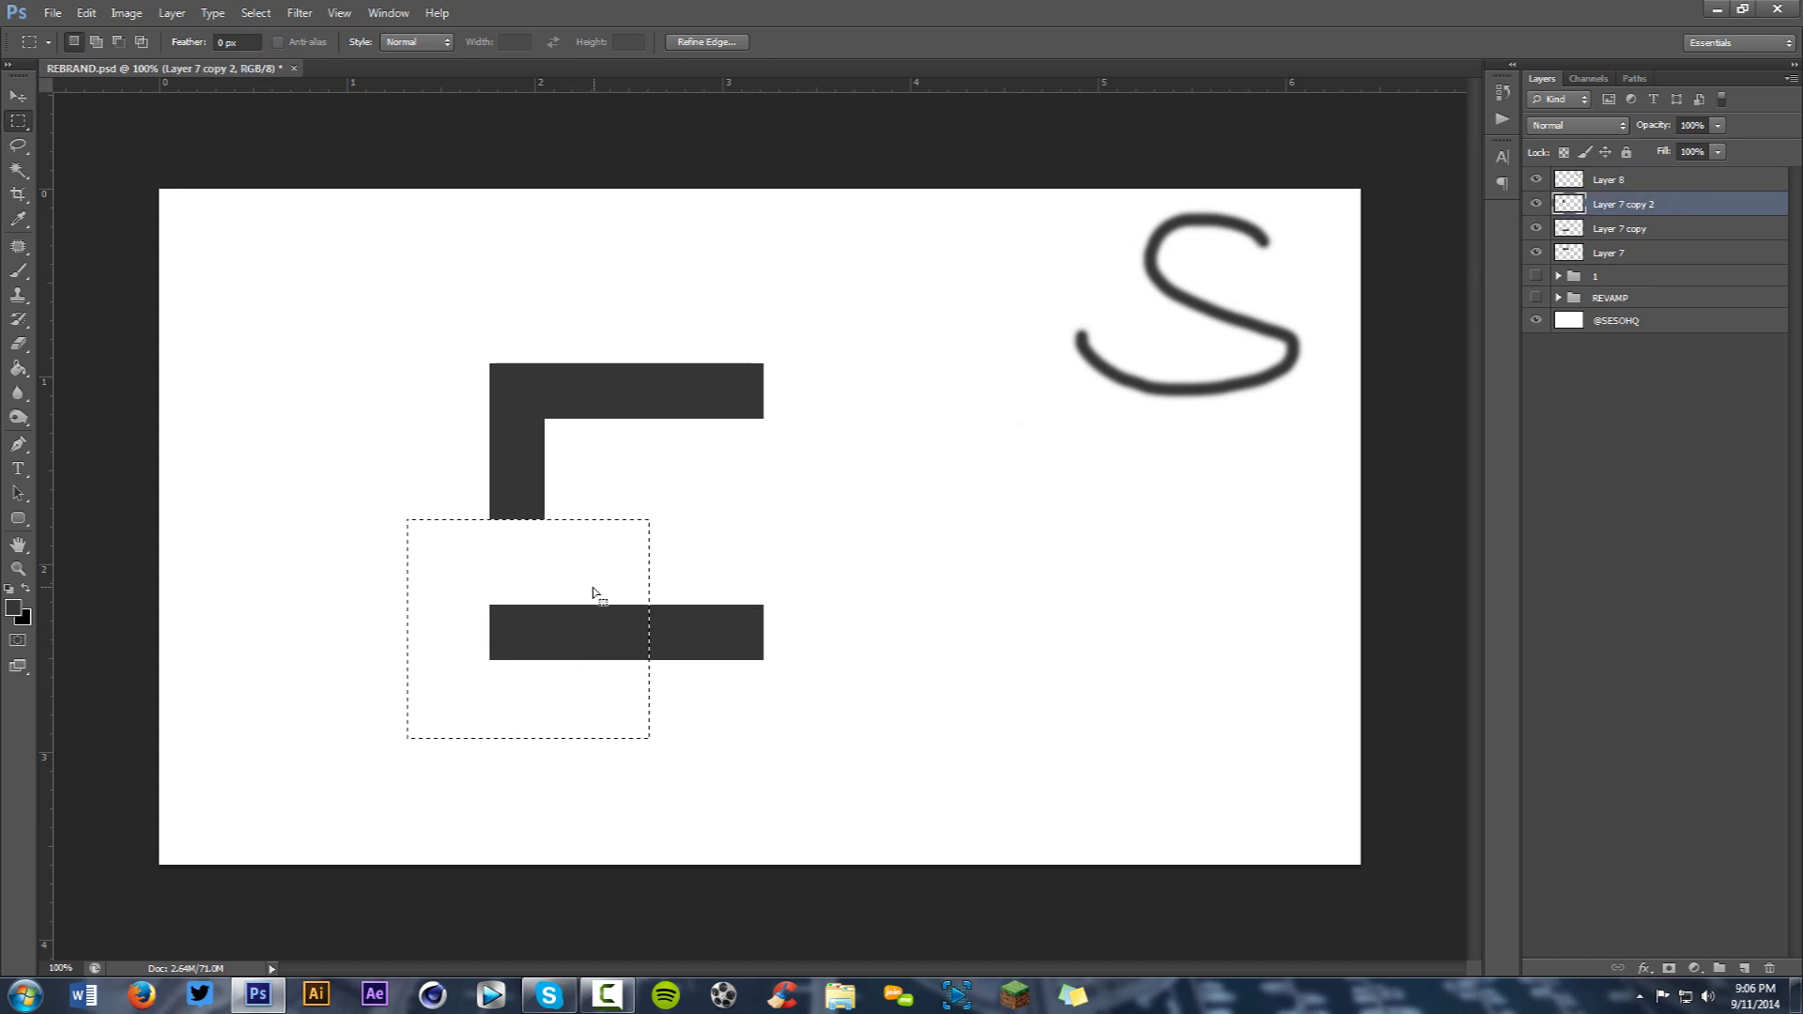
key(ctrl+d)
drag(283, 254, 656, 472)
key(ctrl+d)
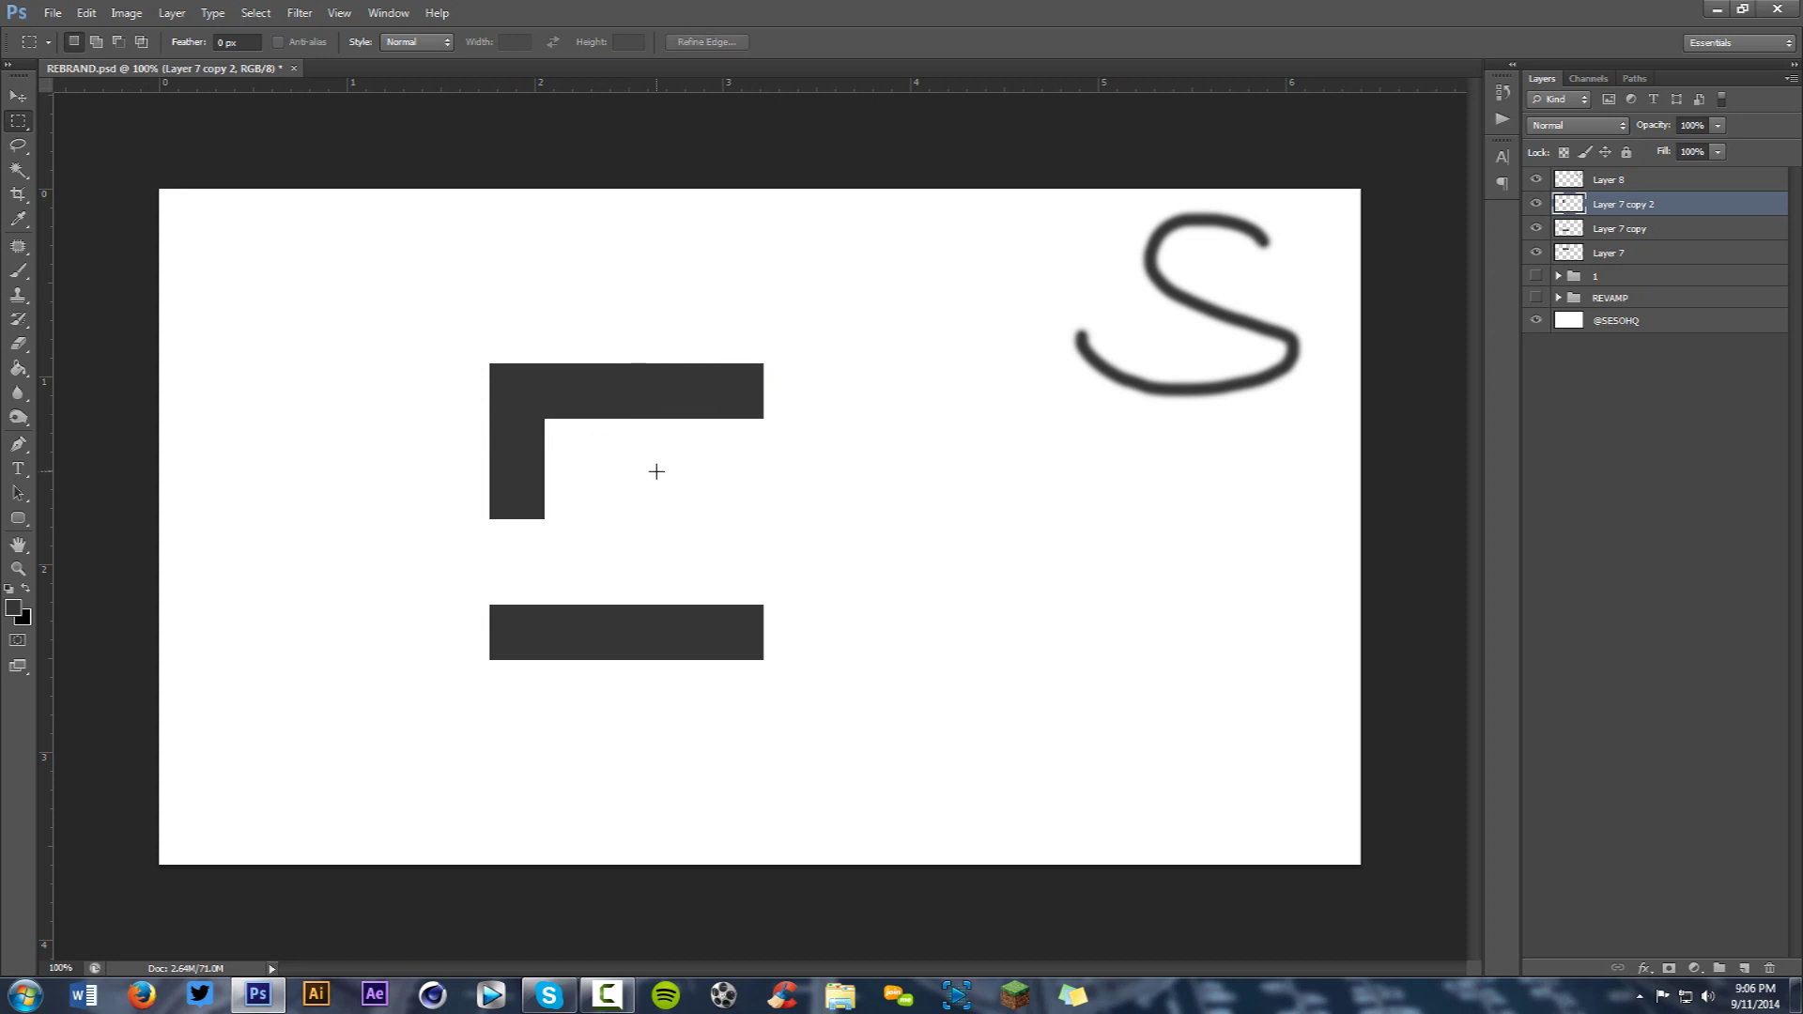
Duplicate the bottom bar and place the copy as the S's middle bar, level with the lower end of the vertical piece.
click(1596, 224)
key(v)
drag(747, 410, 678, 467)
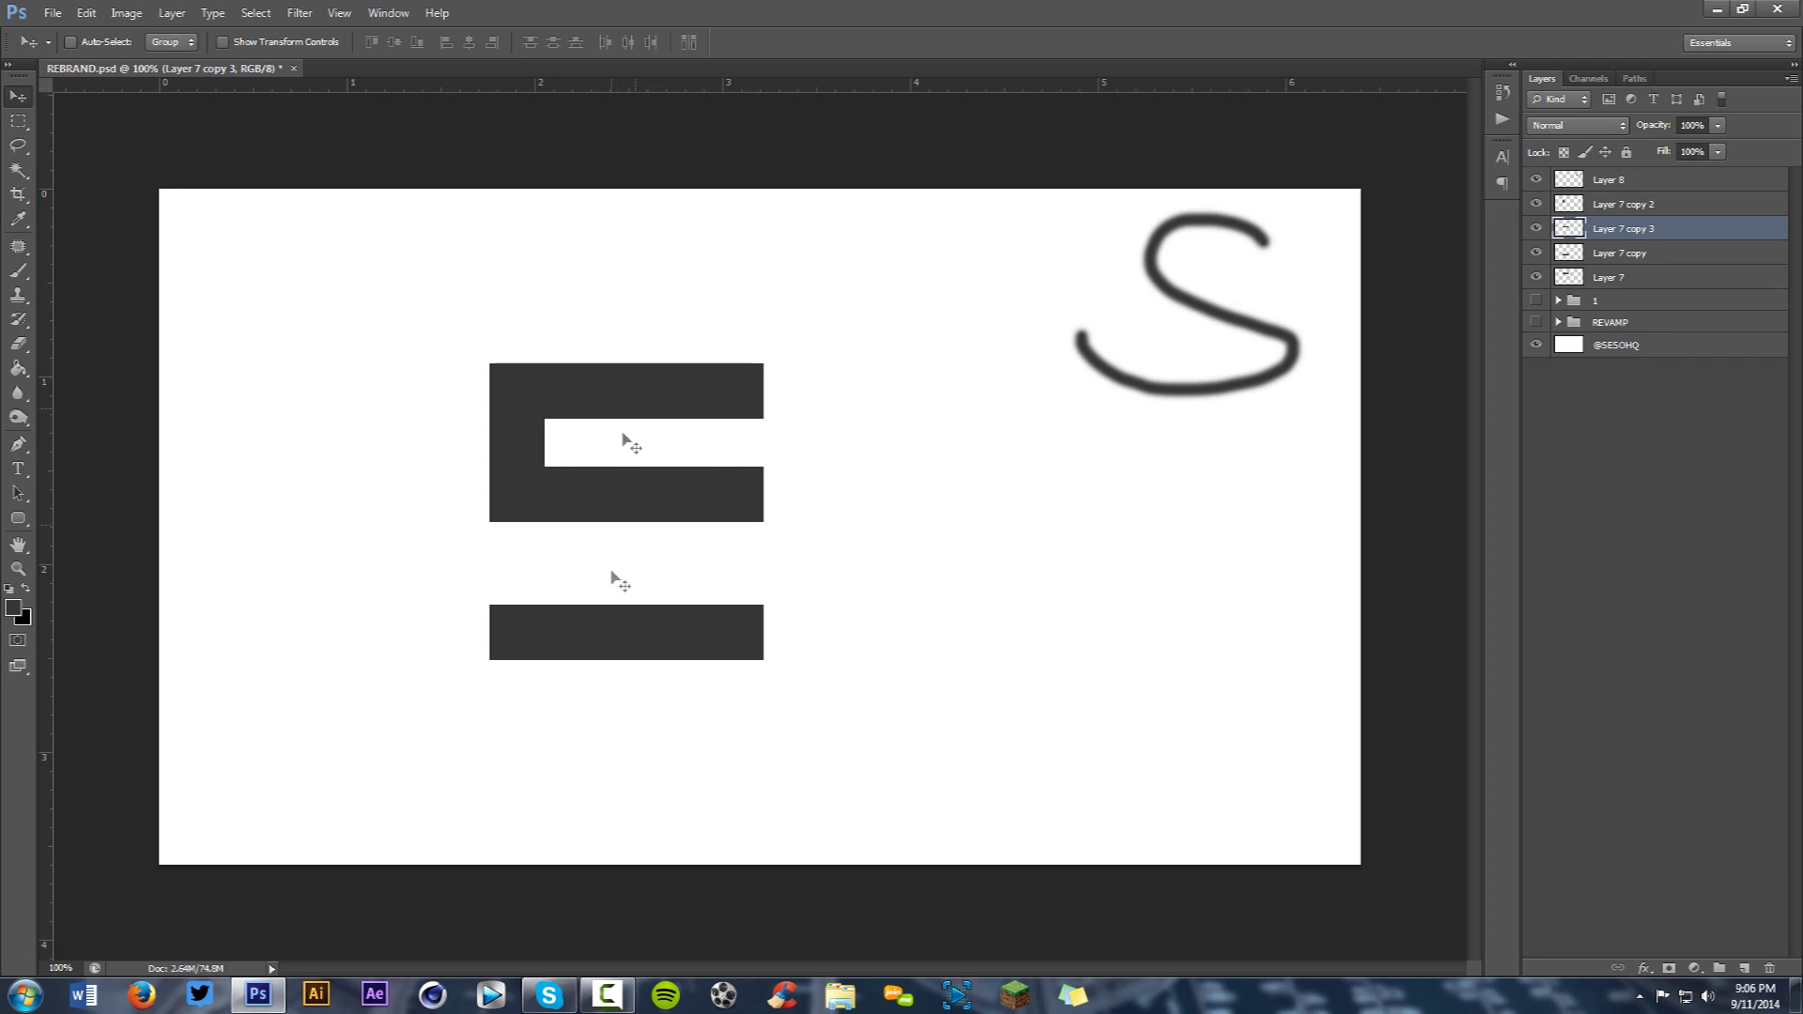
Duplicate the middle bar, rotate the copy 90° clockwise, and align it with the right ends of the horizontal bars.
drag(651, 476, 689, 551)
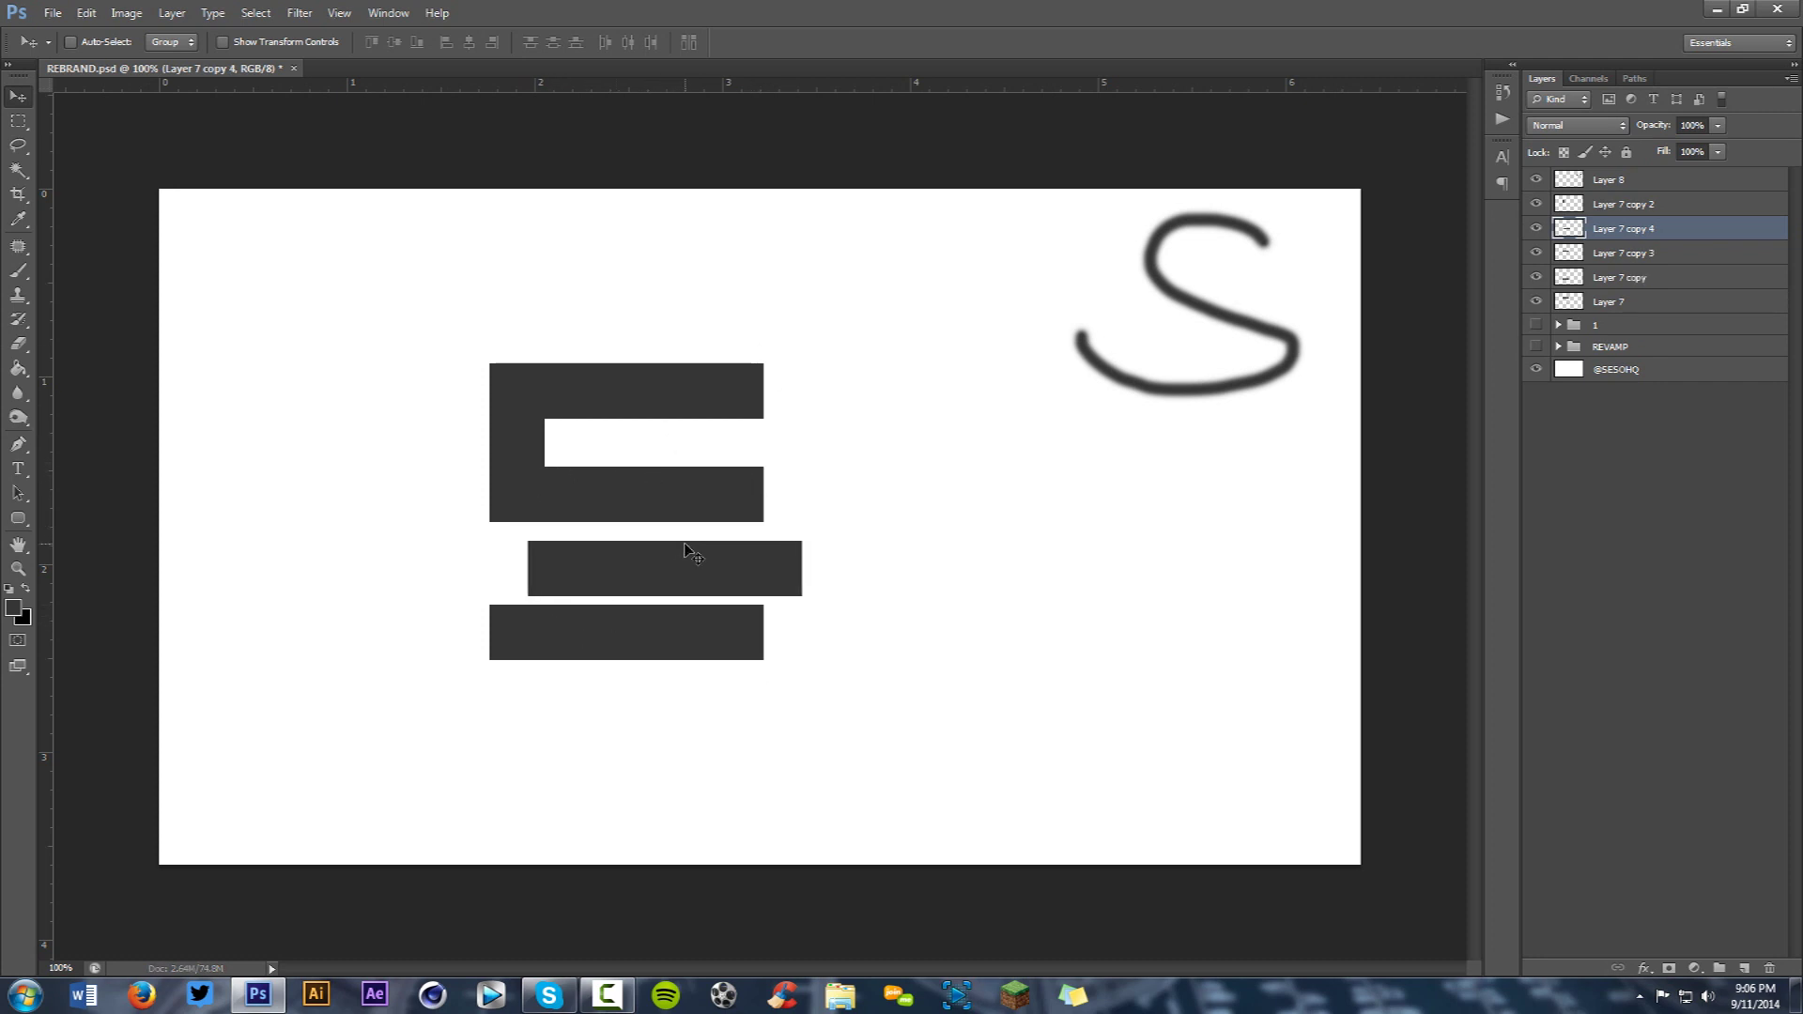
key(ctrl+t)
right_click(826, 511)
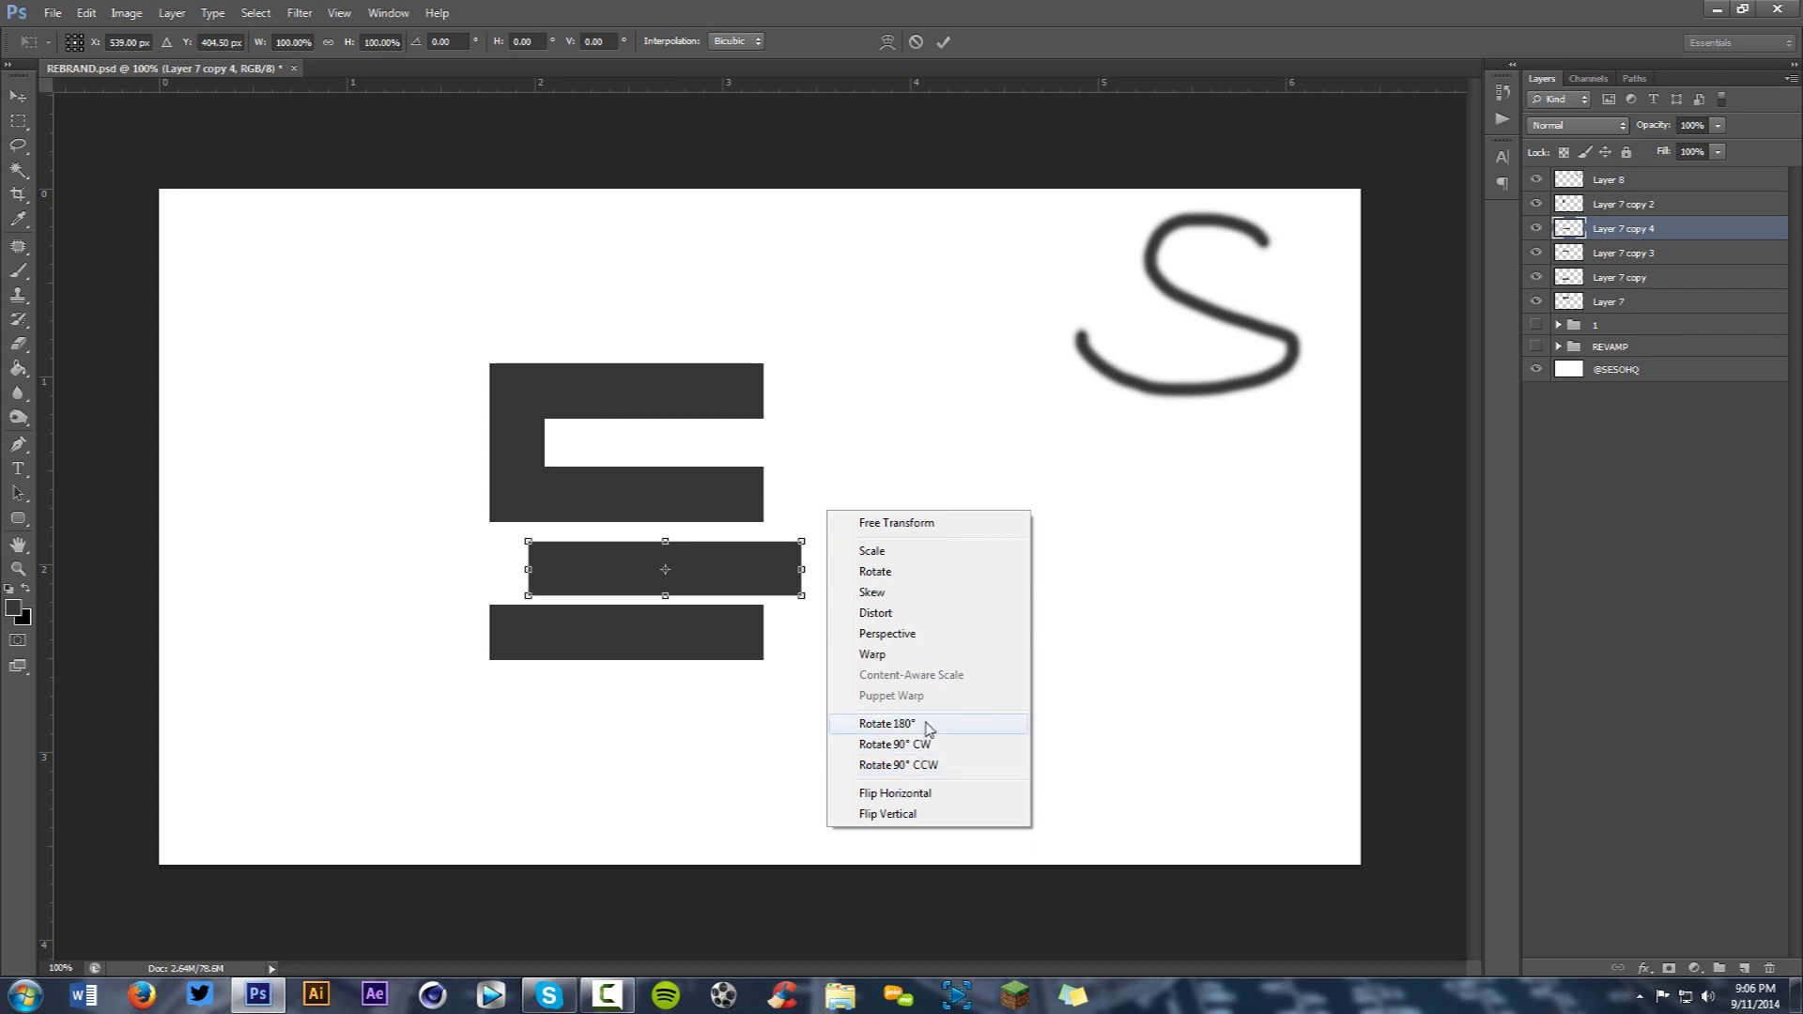
click(915, 746)
click(942, 41)
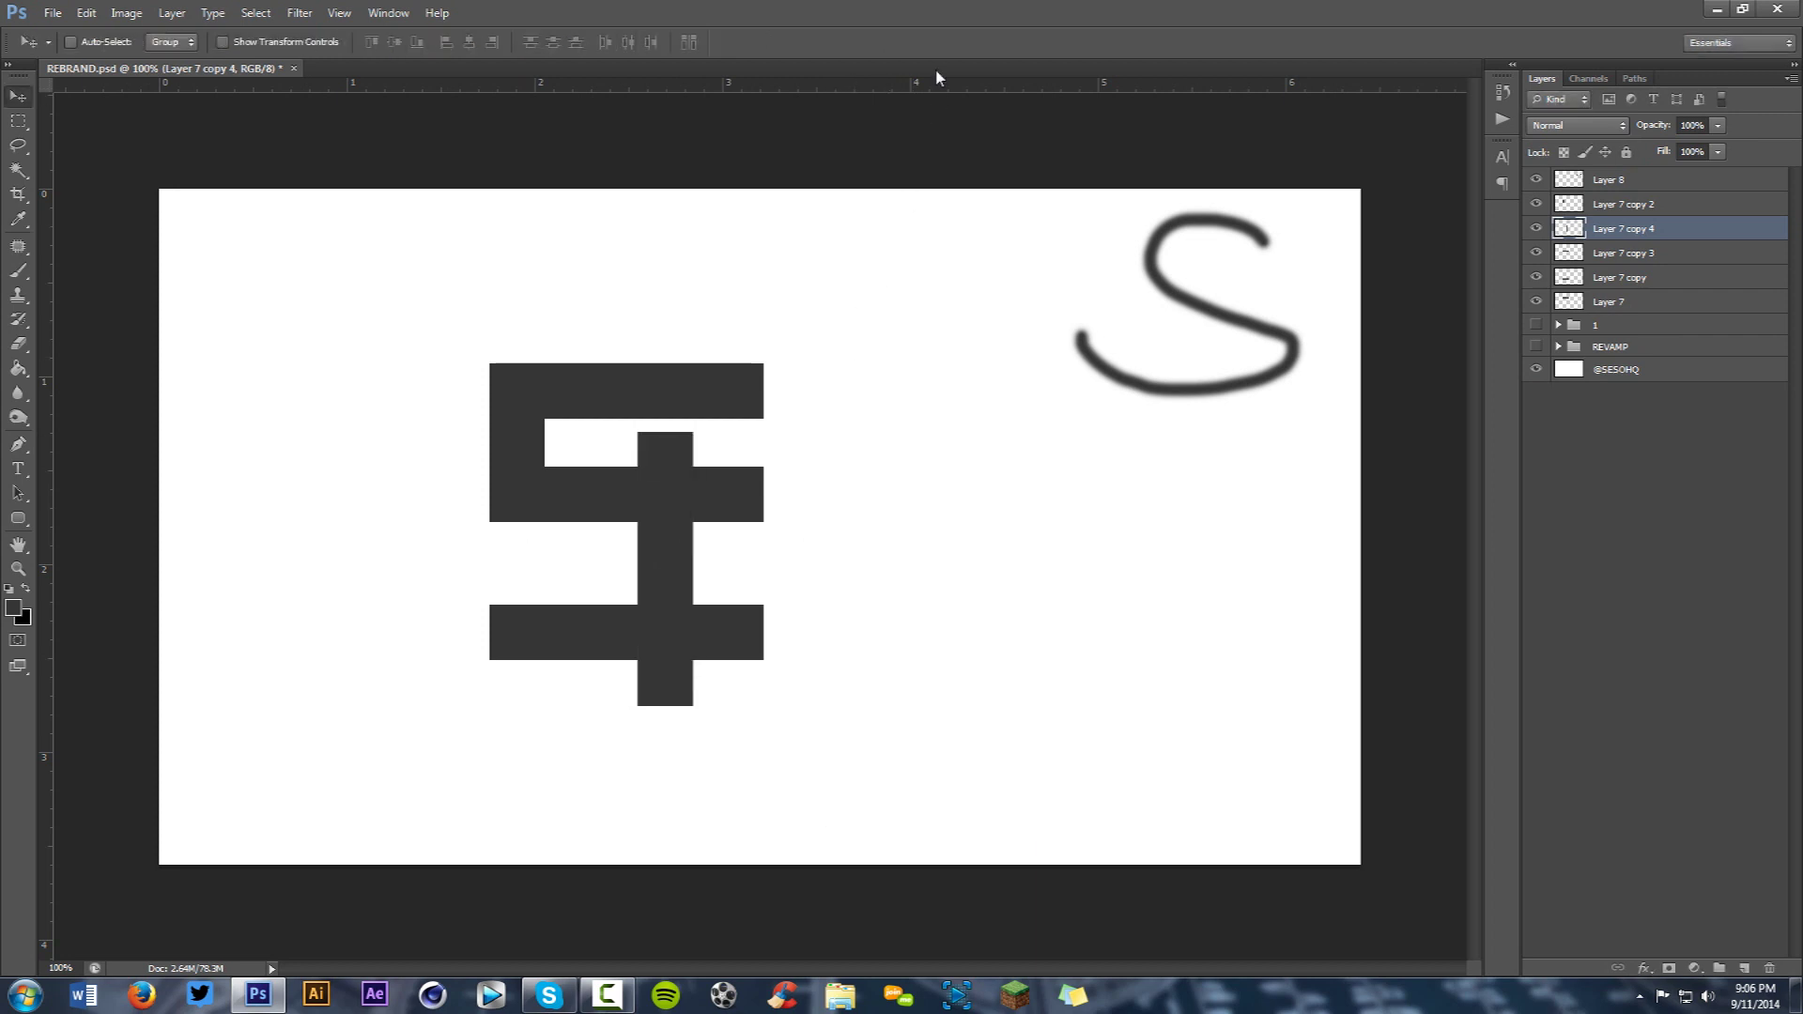
drag(677, 566, 747, 546)
Trim the upper and lower ends of the right vertical bar, leaving only a short piece below the middle bar, and deselect.
key(m)
drag(576, 357, 852, 498)
key(Delete)
drag(737, 421, 751, 639)
key(Delete)
key(ctrl+d)
key(v)
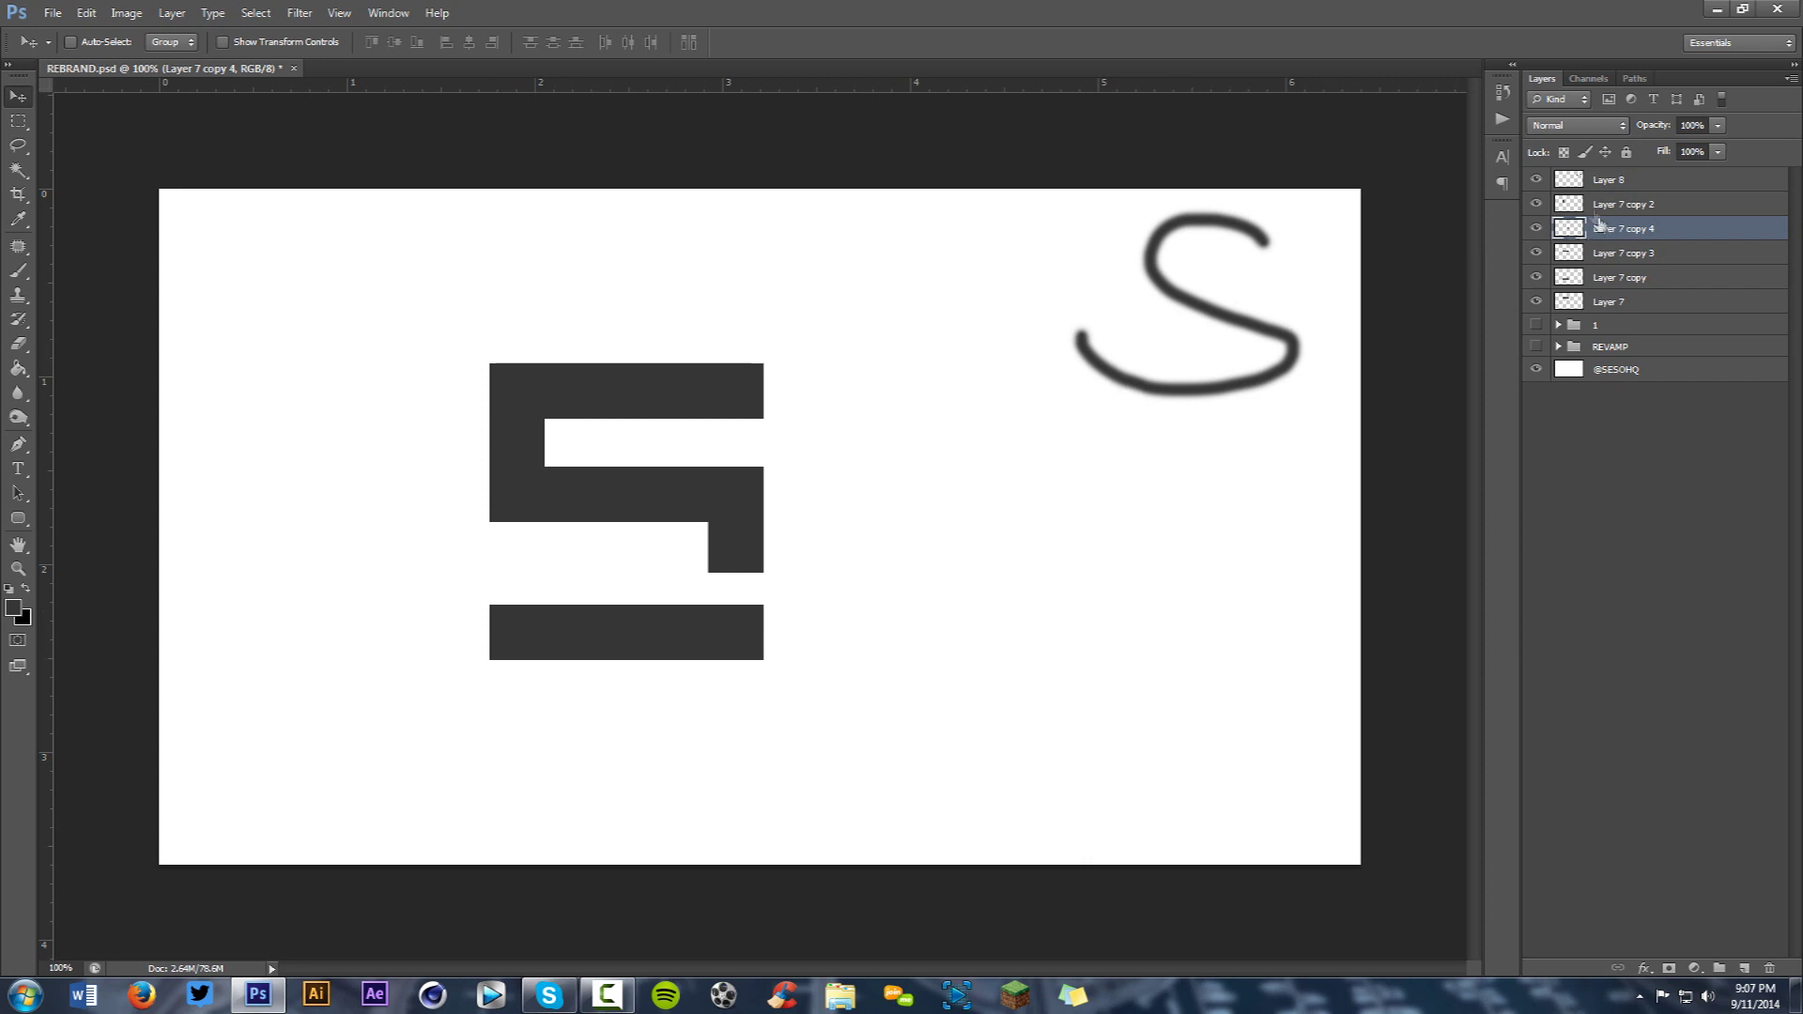
Toggle the sketched S layer's visibility to check it, and nudge the middle bar on Layer 7 copy 3 slightly down.
click(1536, 180)
click(1536, 179)
click(1623, 254)
key(Up)
key(Down)
key(Down)
key(Down)
Identify the bottom bar's layer by toggling Layer 7 copy, and nudge that bar up by about 11 px.
click(1536, 277)
click(1536, 277)
click(1617, 277)
key(Up)
key(Up)
key(Up)
key(Up)
key(Up)
key(Up)
key(Up)
key(Up)
key(Up)
key(Up)
key(Up)
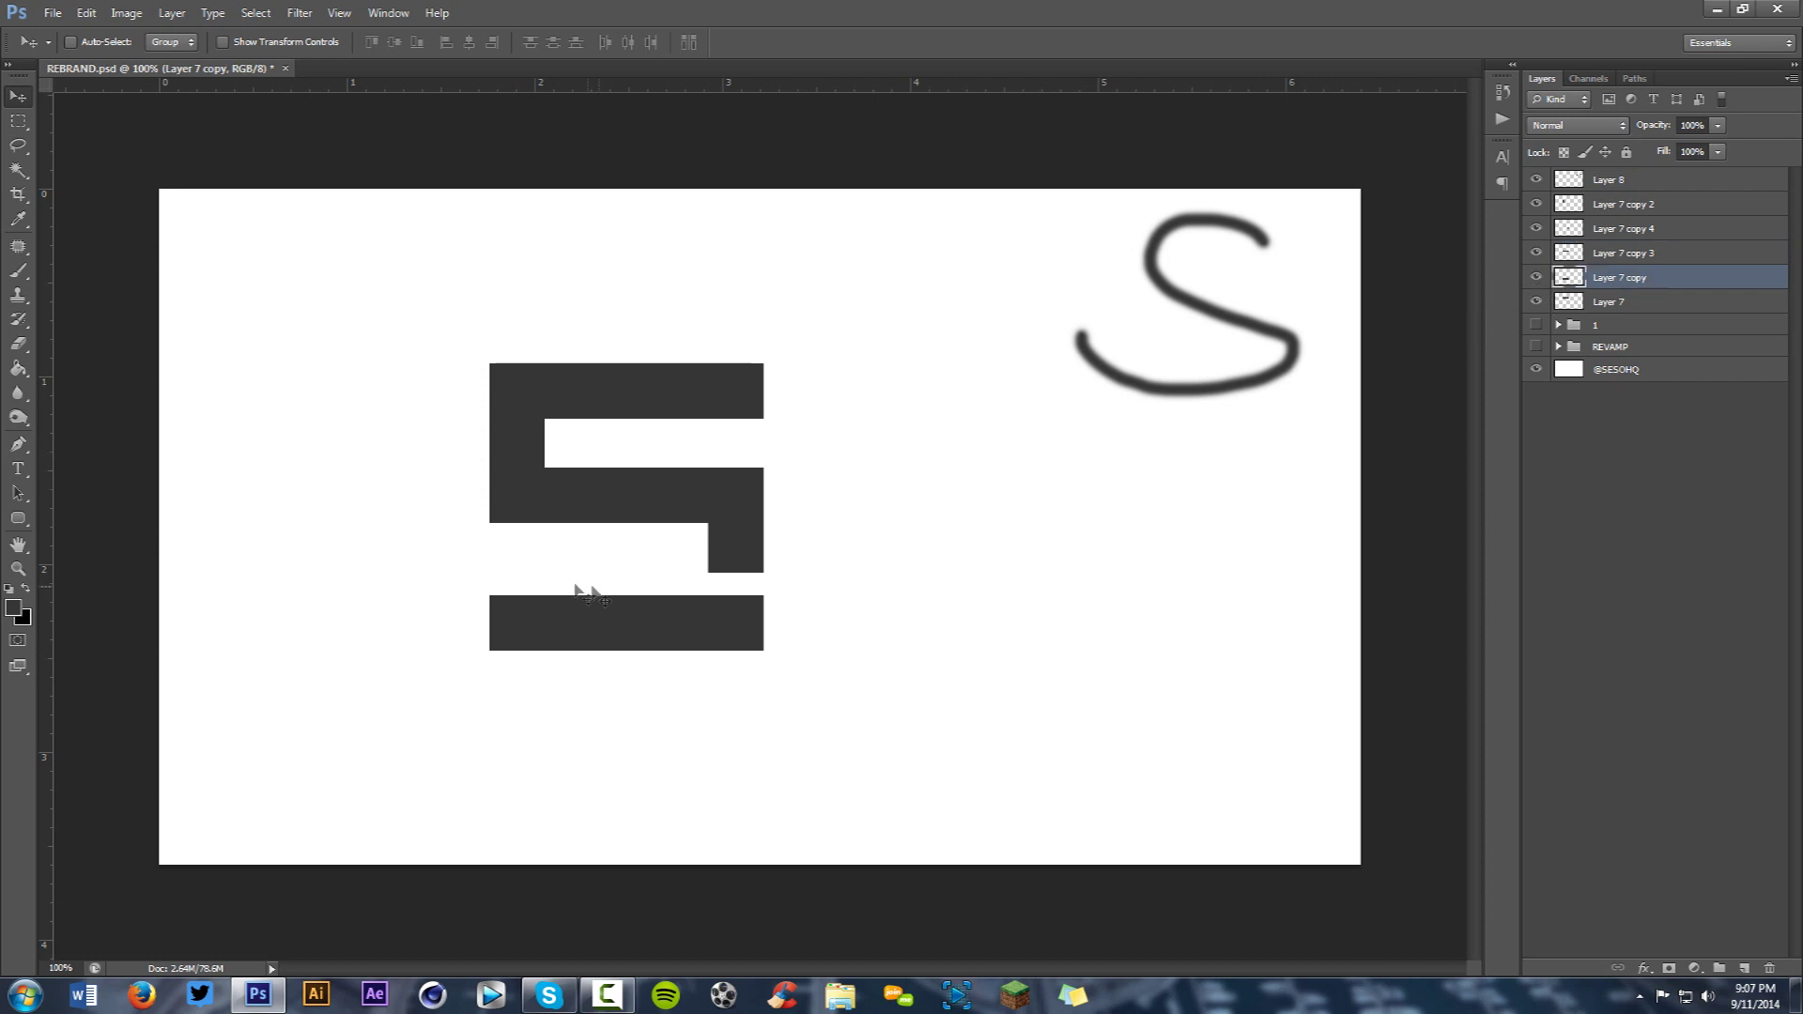
Copy the part of the left vertical bar between the top and middle bars from Layer 7 copy 2 onto a new layer.
key(m)
drag(458, 557, 552, 685)
scroll(522, 599, up, 5)
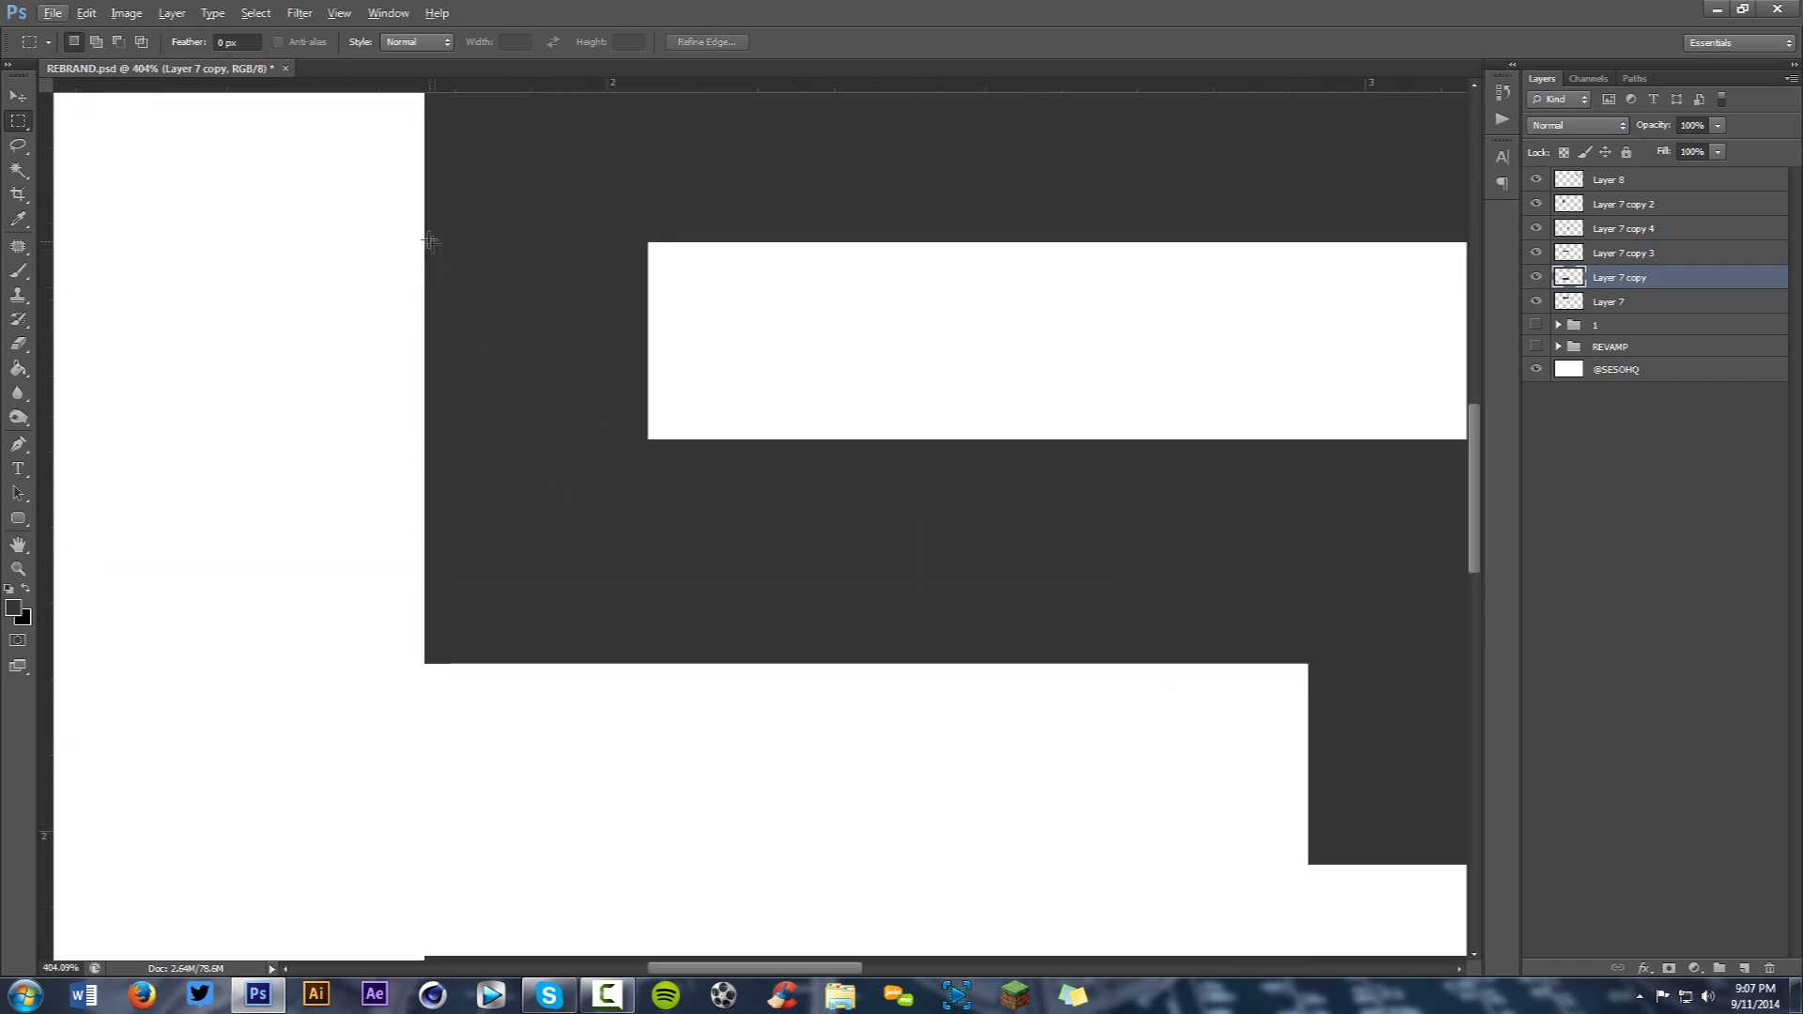
drag(412, 238, 672, 434)
key(Down)
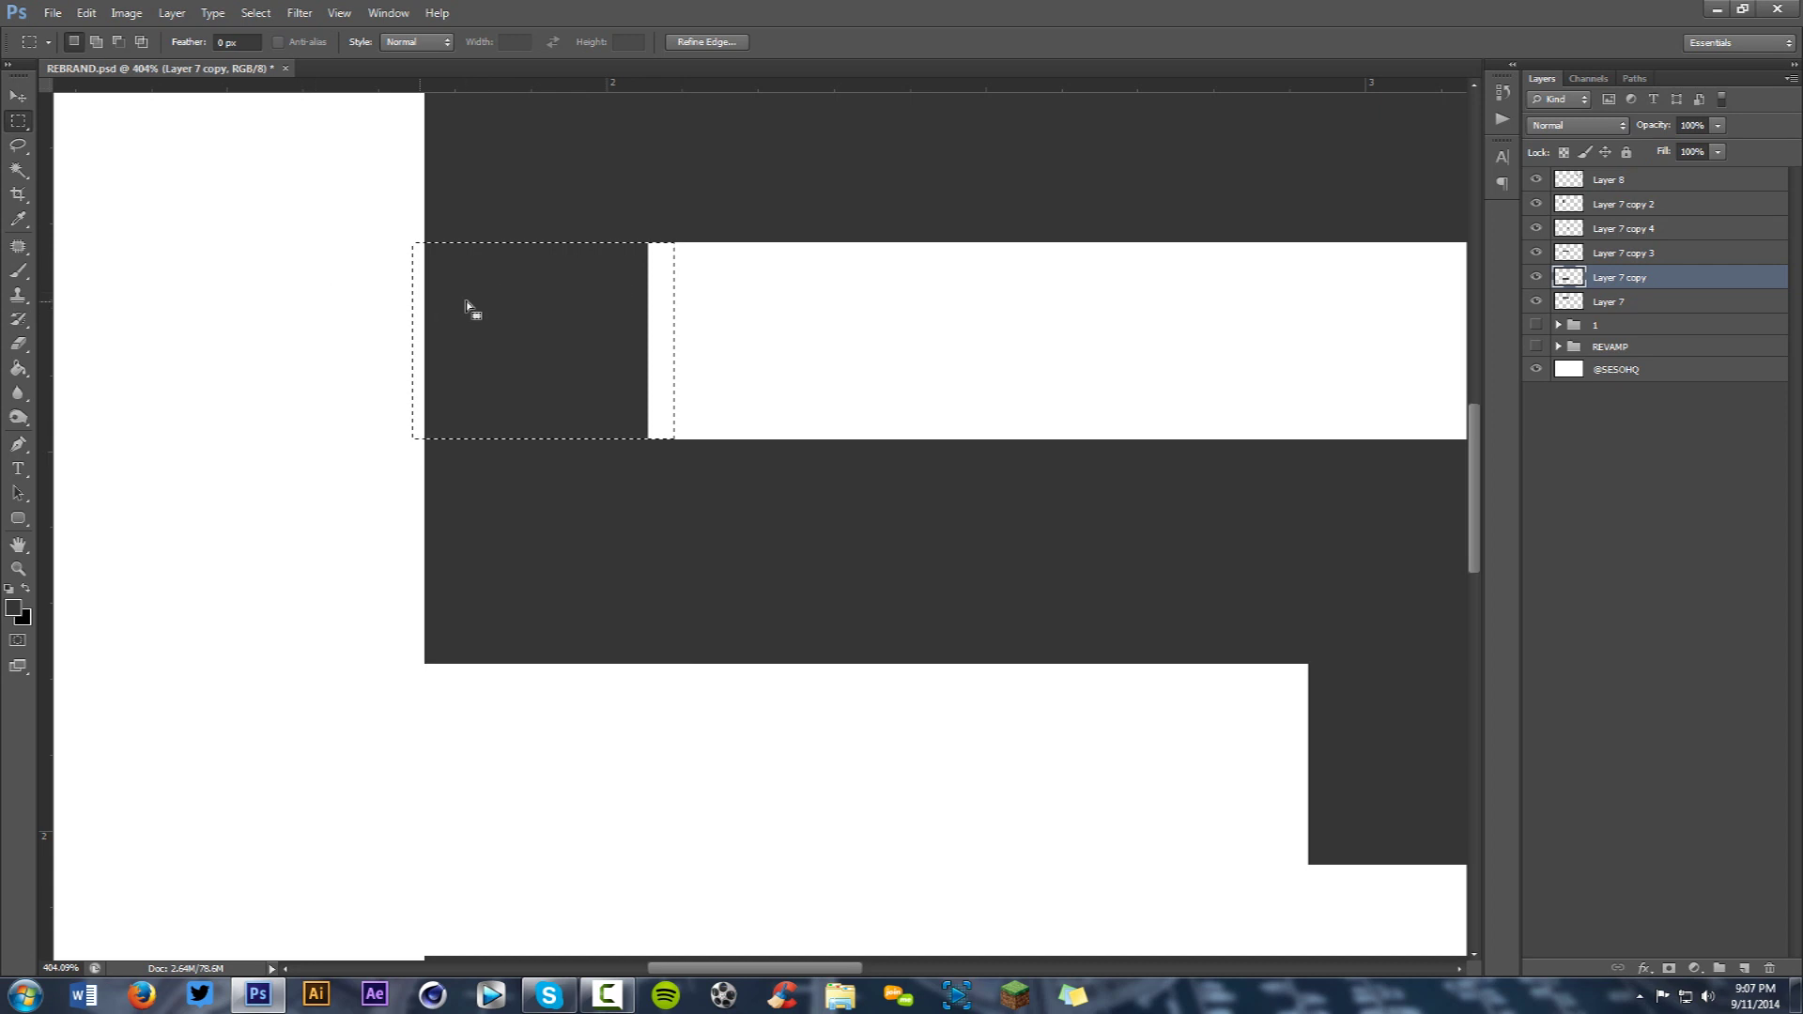
click(1536, 252)
click(1536, 253)
click(1534, 203)
click(1534, 203)
click(1615, 204)
right_click(627, 304)
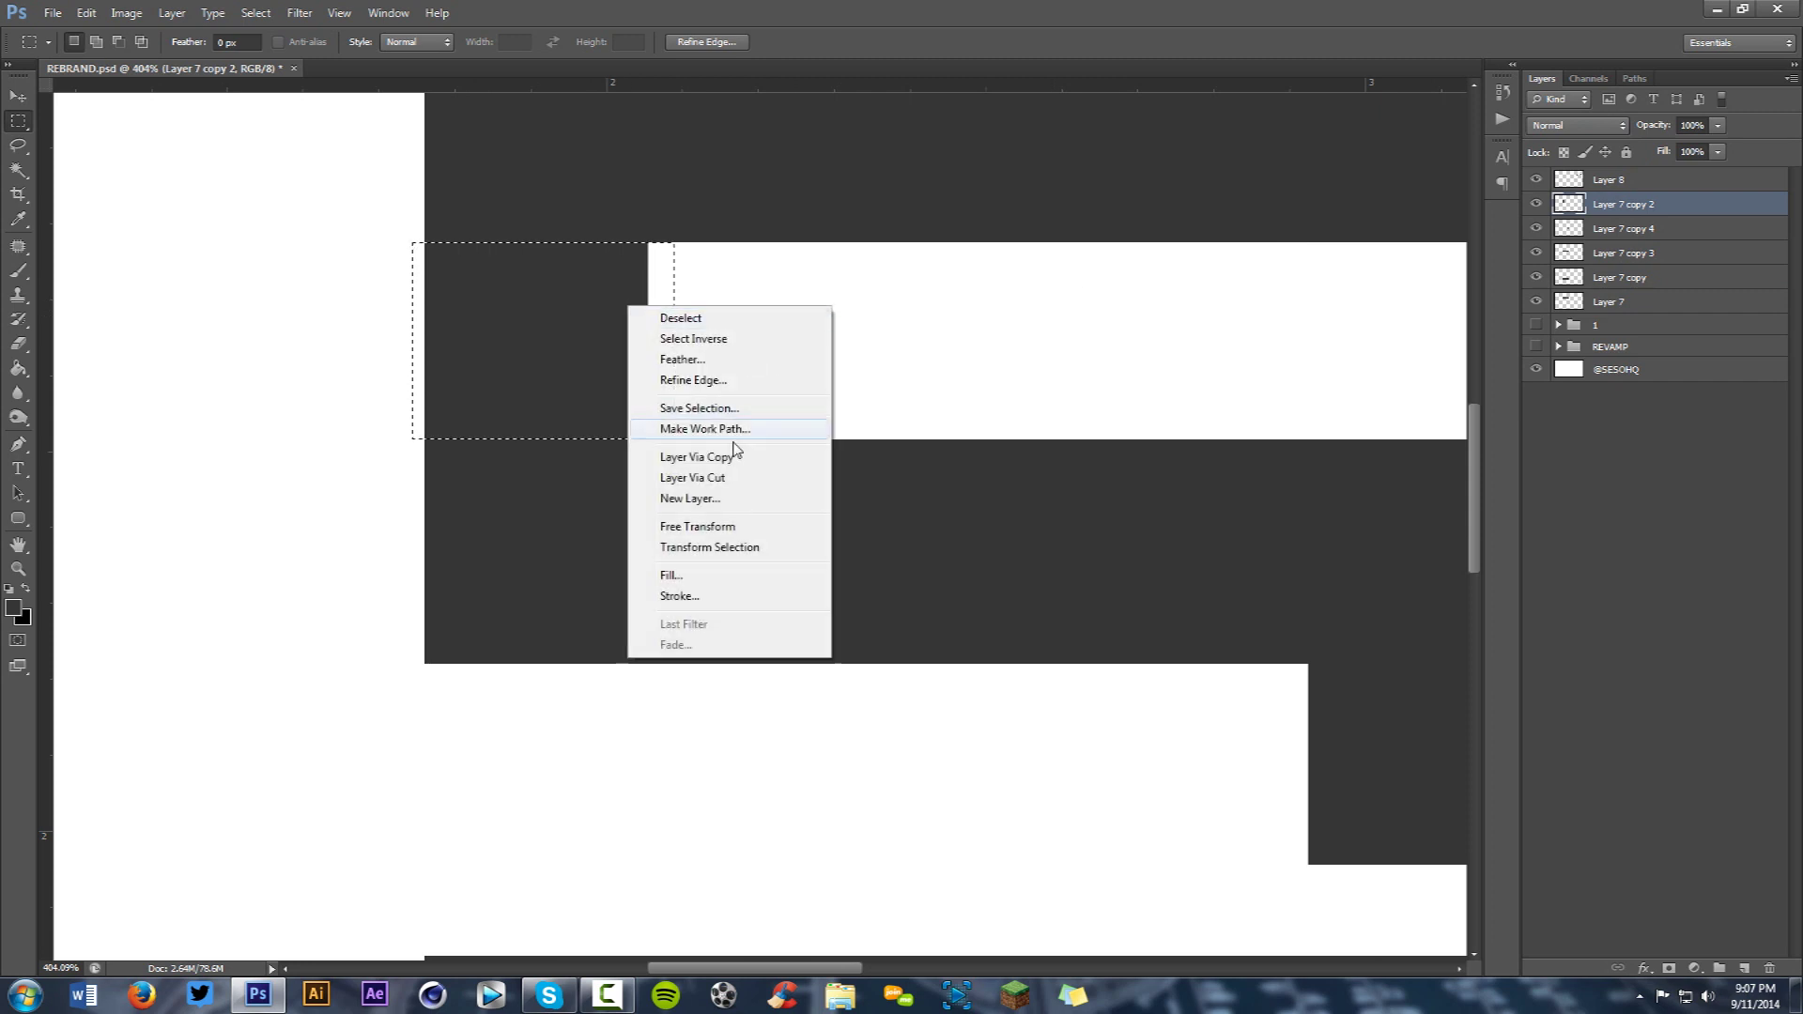
click(696, 457)
Move the copied block down onto the left end of the bottom bar and nudge it flush with the bar's left edge.
scroll(696, 414, down, 2)
key(v)
key(v)
key(Escape)
drag(634, 354, 629, 674)
key(Down)
key(m)
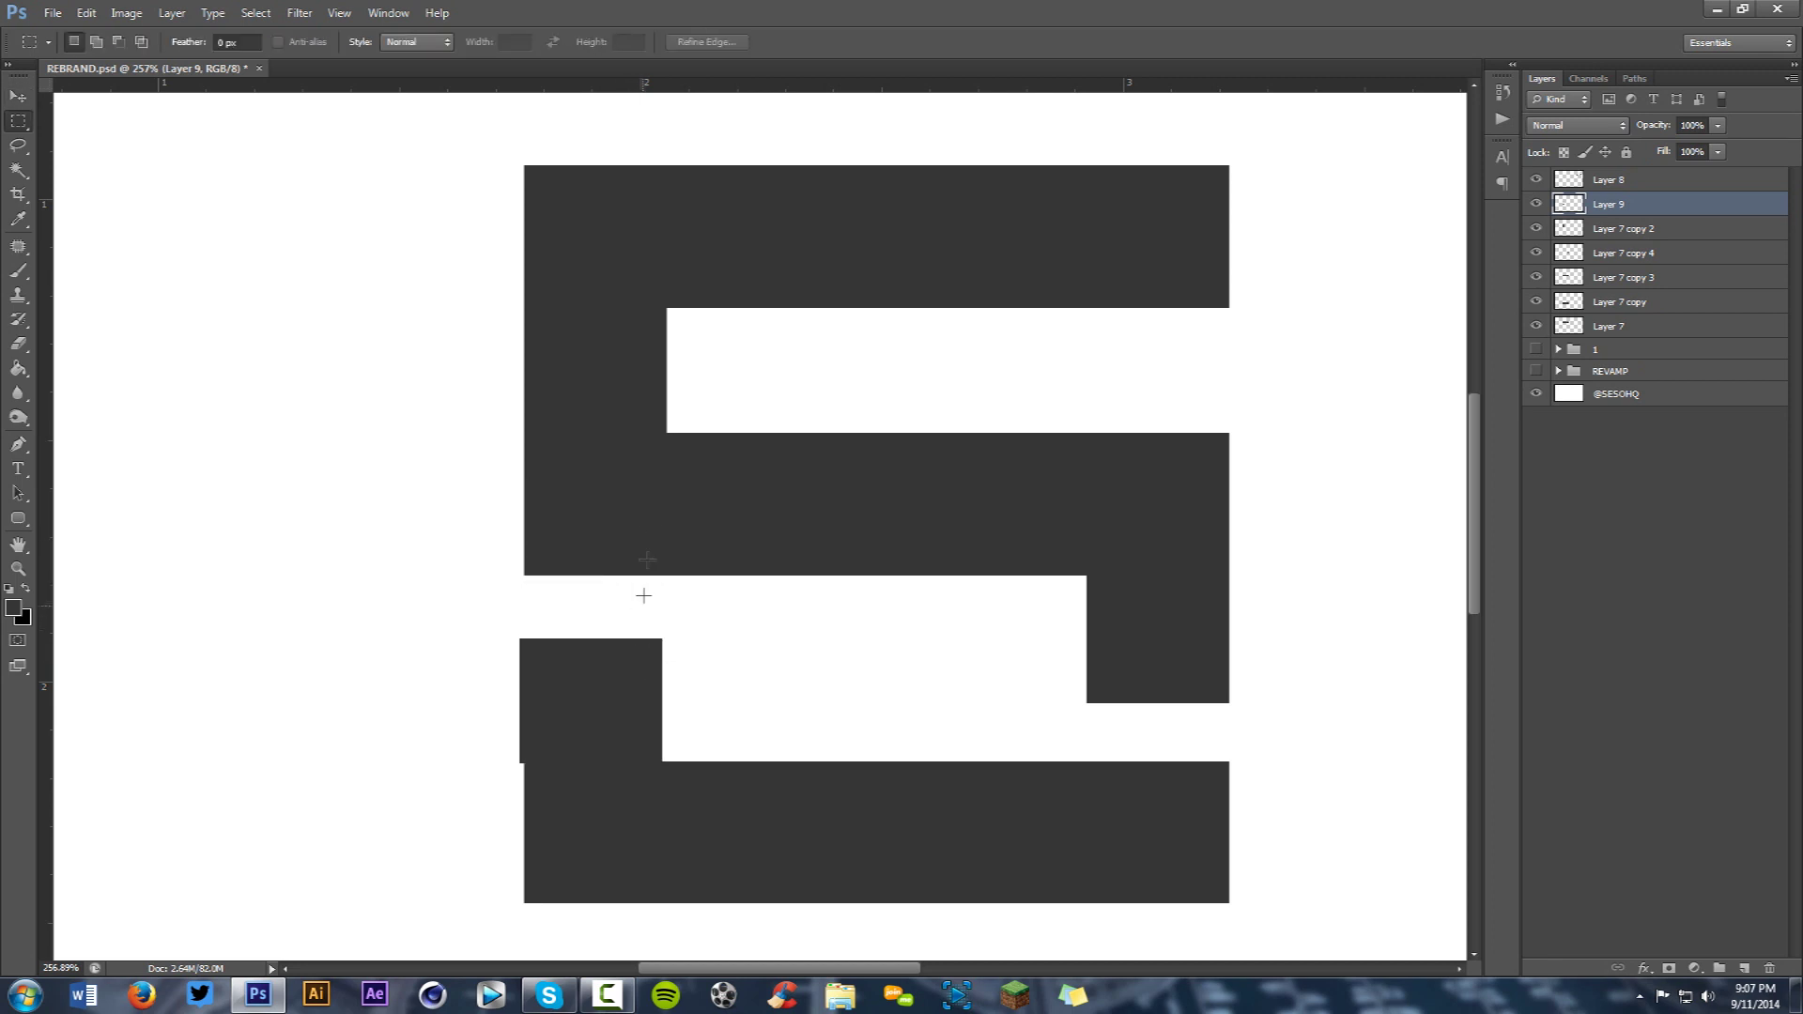
key(v)
key(Right)
key(Right)
key(Right)
key(Right)
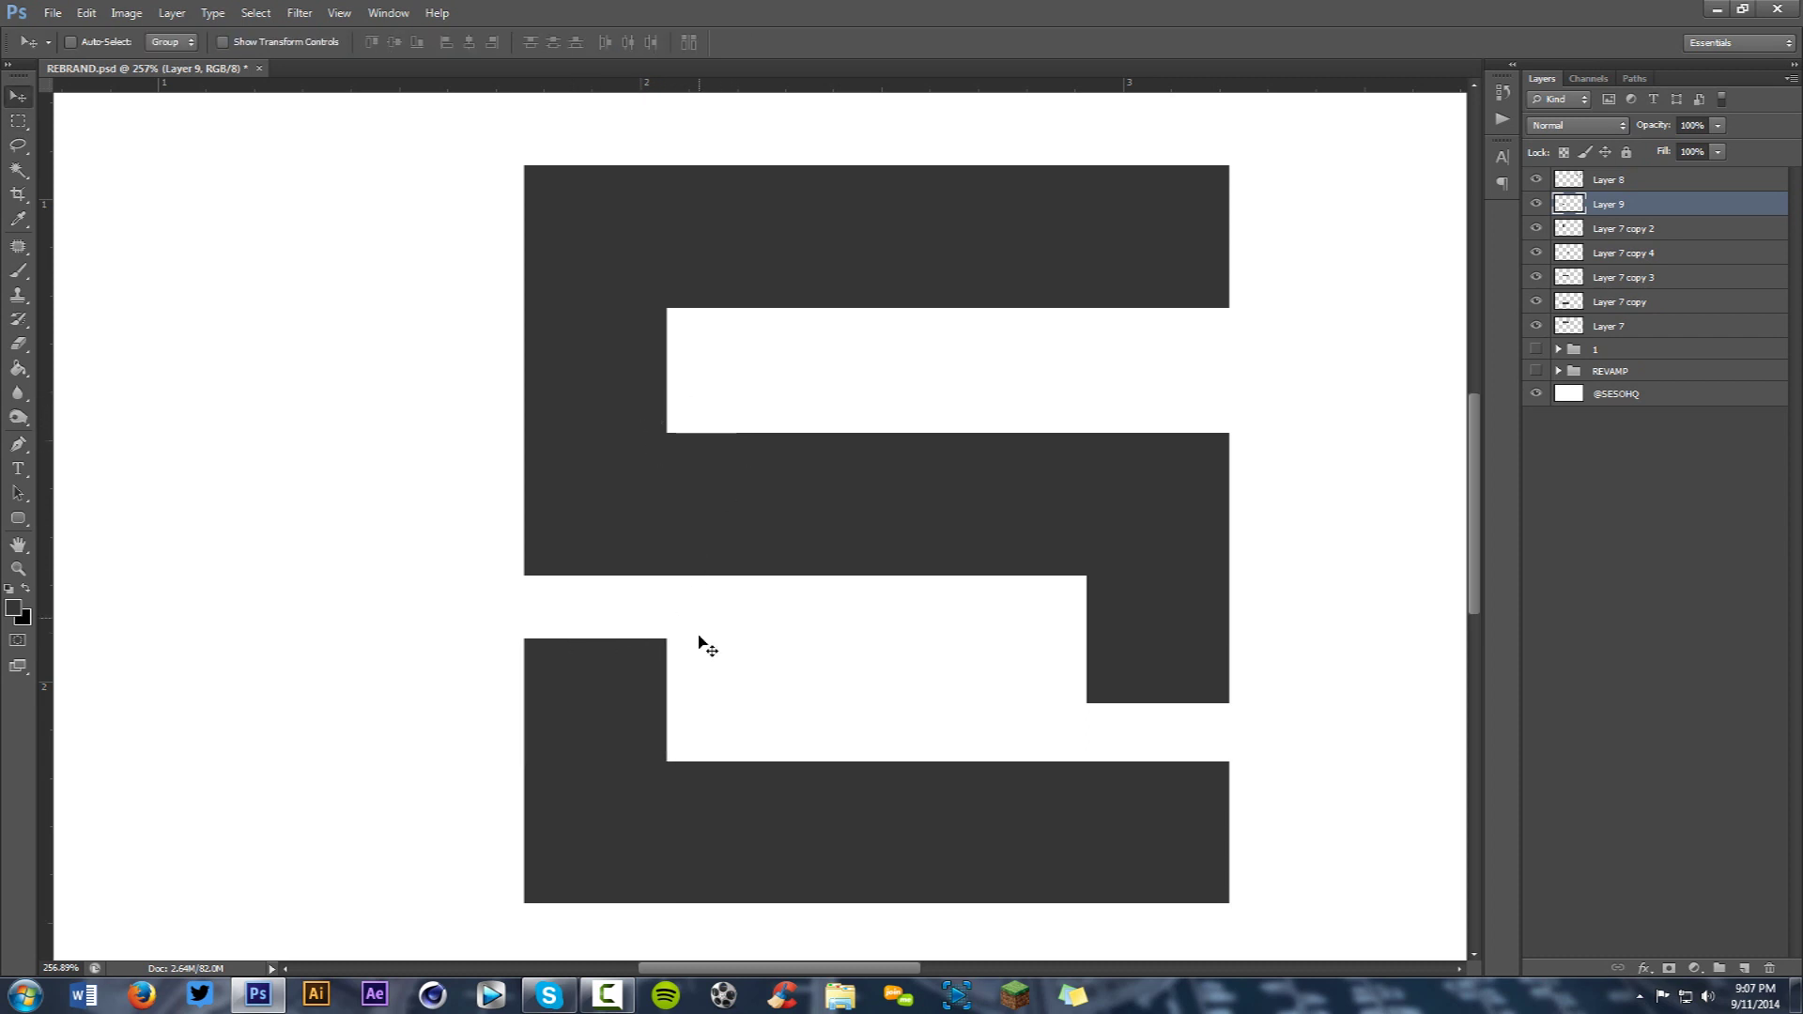
Duplicate the block and place the copy under the right end of the top bar.
drag(603, 692, 698, 629)
drag(917, 430, 1156, 270)
scroll(1156, 271, down, 5)
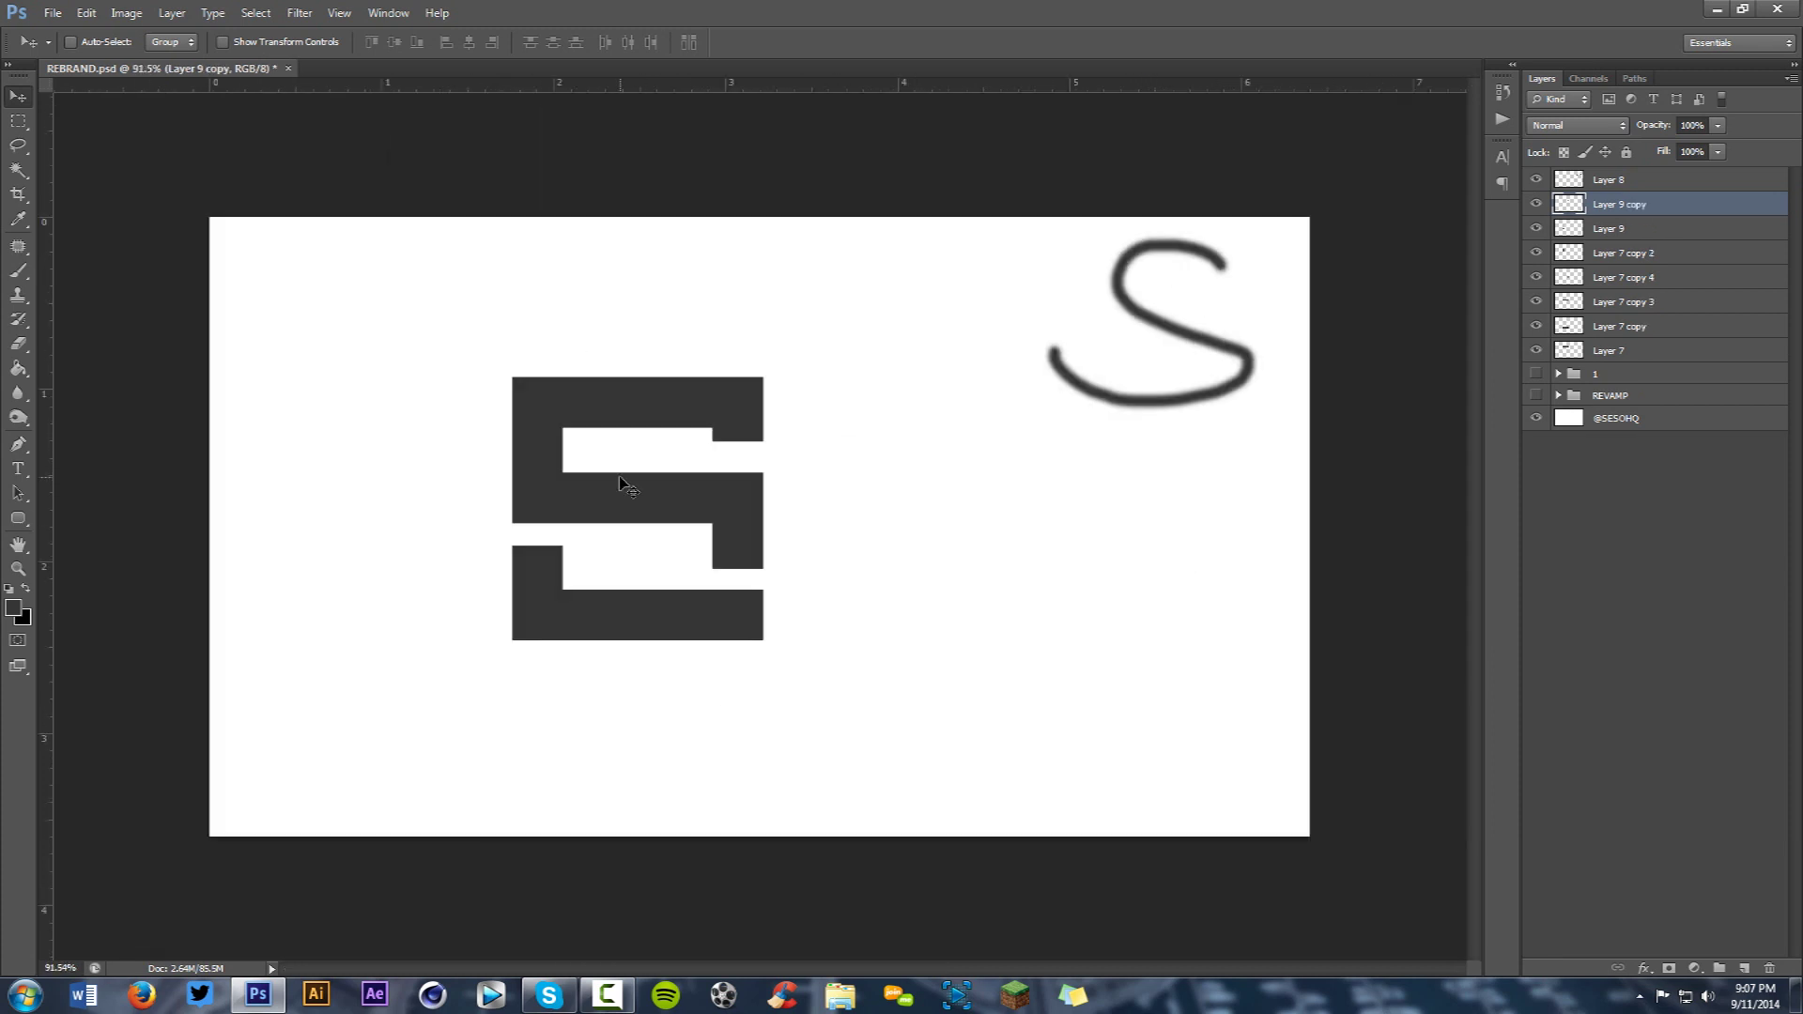
Delete the sketched S on Layer 8 and group all the layers of the geometric S.
click(1643, 180)
key(Delete)
scroll(556, 527, up, 5)
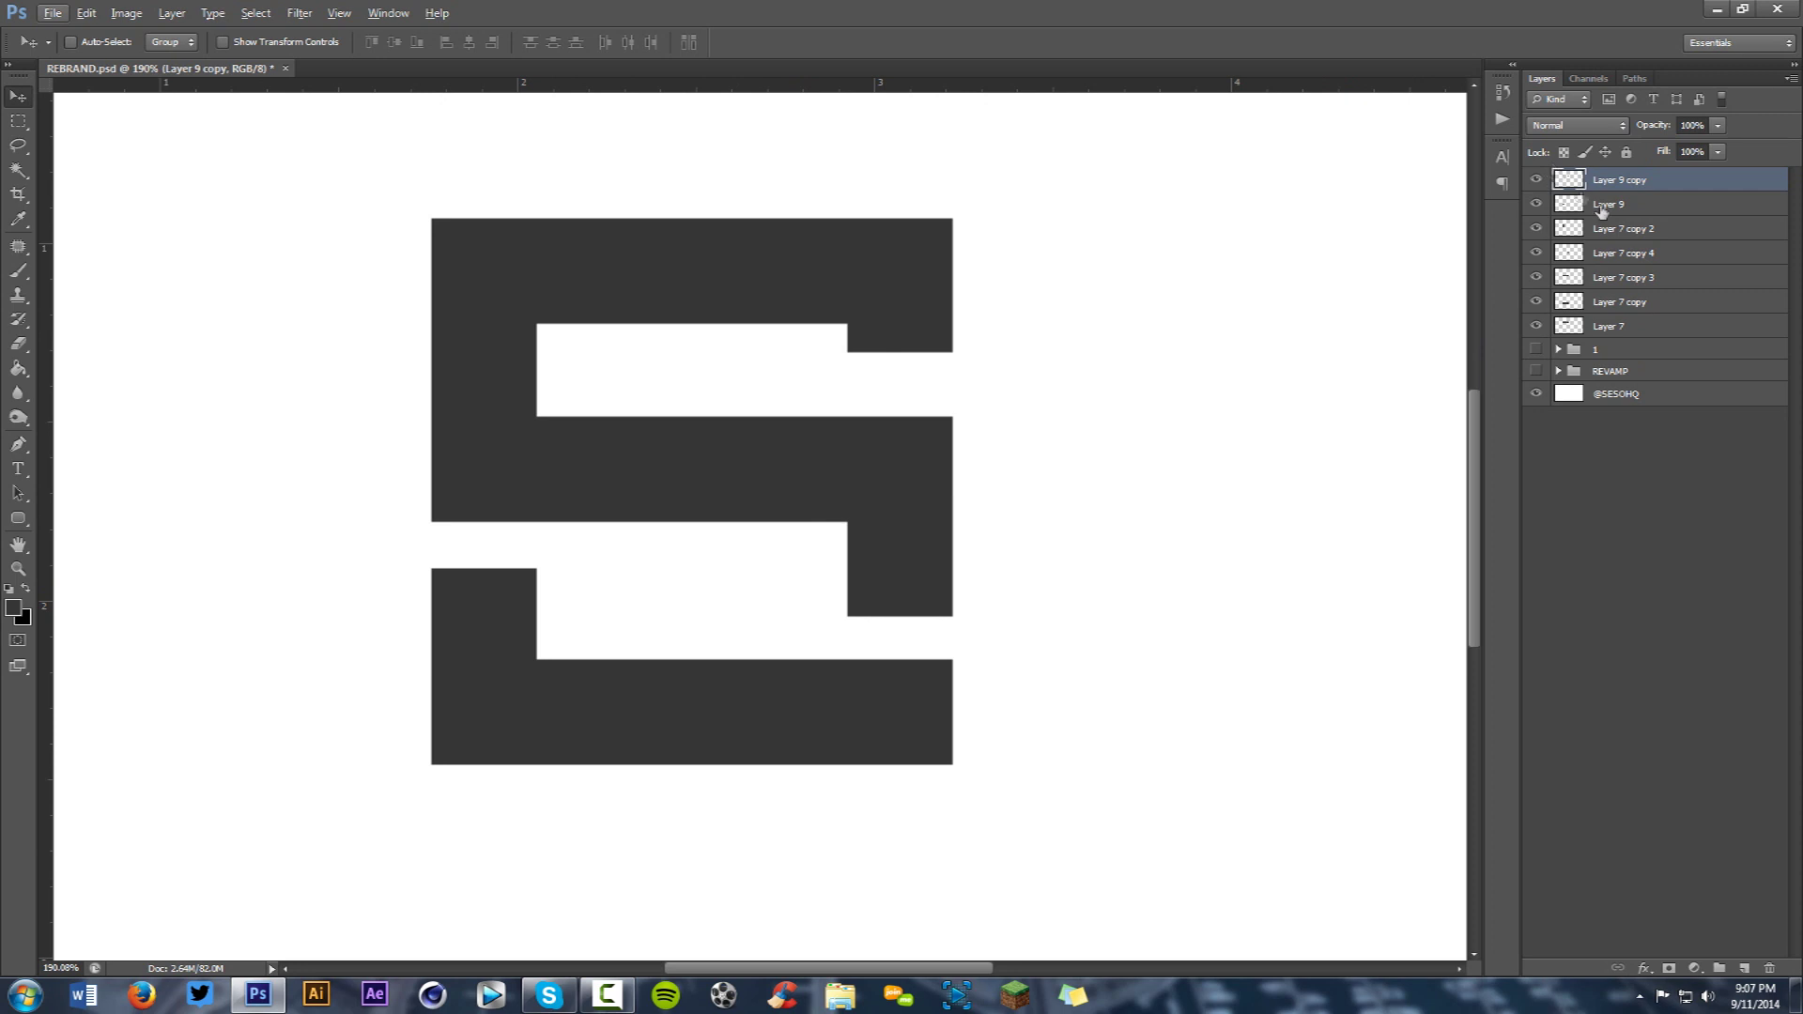
shift+click(1602, 326)
key(ctrl+g)
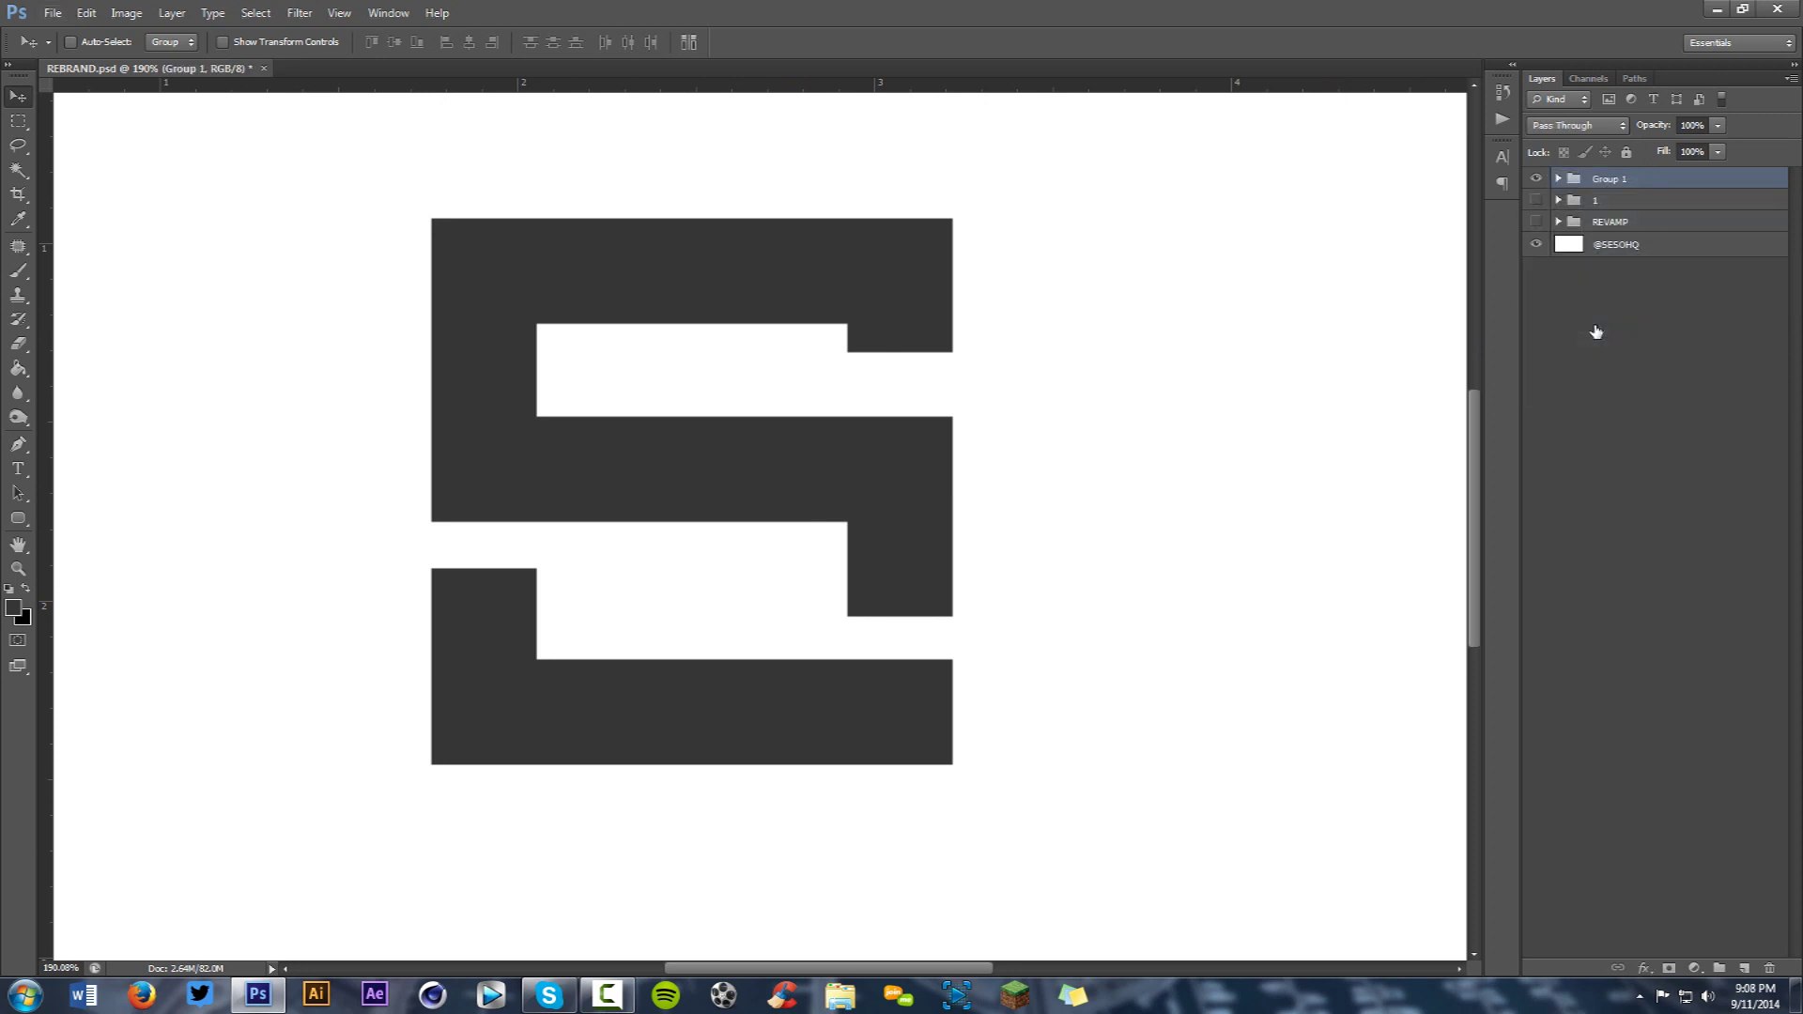
Compare the new S with the earlier logo by toggling the visibility of Group 1 and group 1.
click(1536, 178)
click(1536, 200)
click(1536, 200)
click(1537, 200)
click(1536, 200)
click(1536, 178)
key(ctrl+minus)
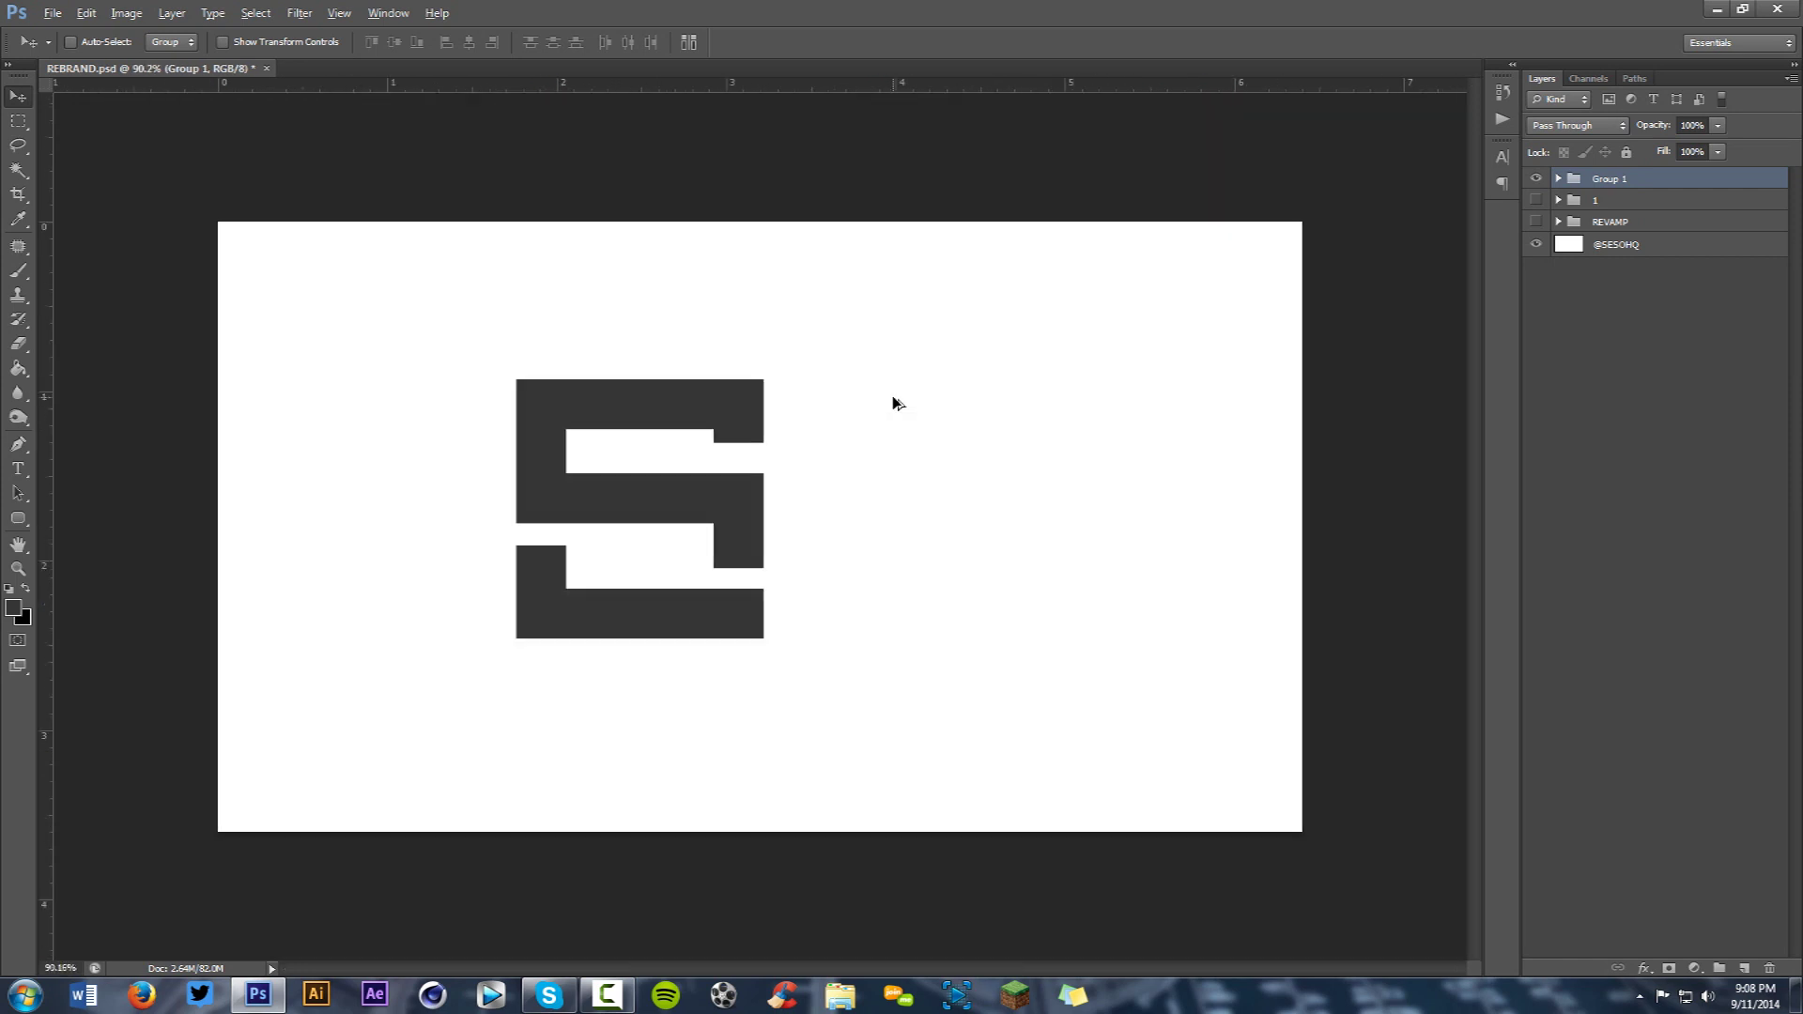
key(ctrl+plus)
key(alt)
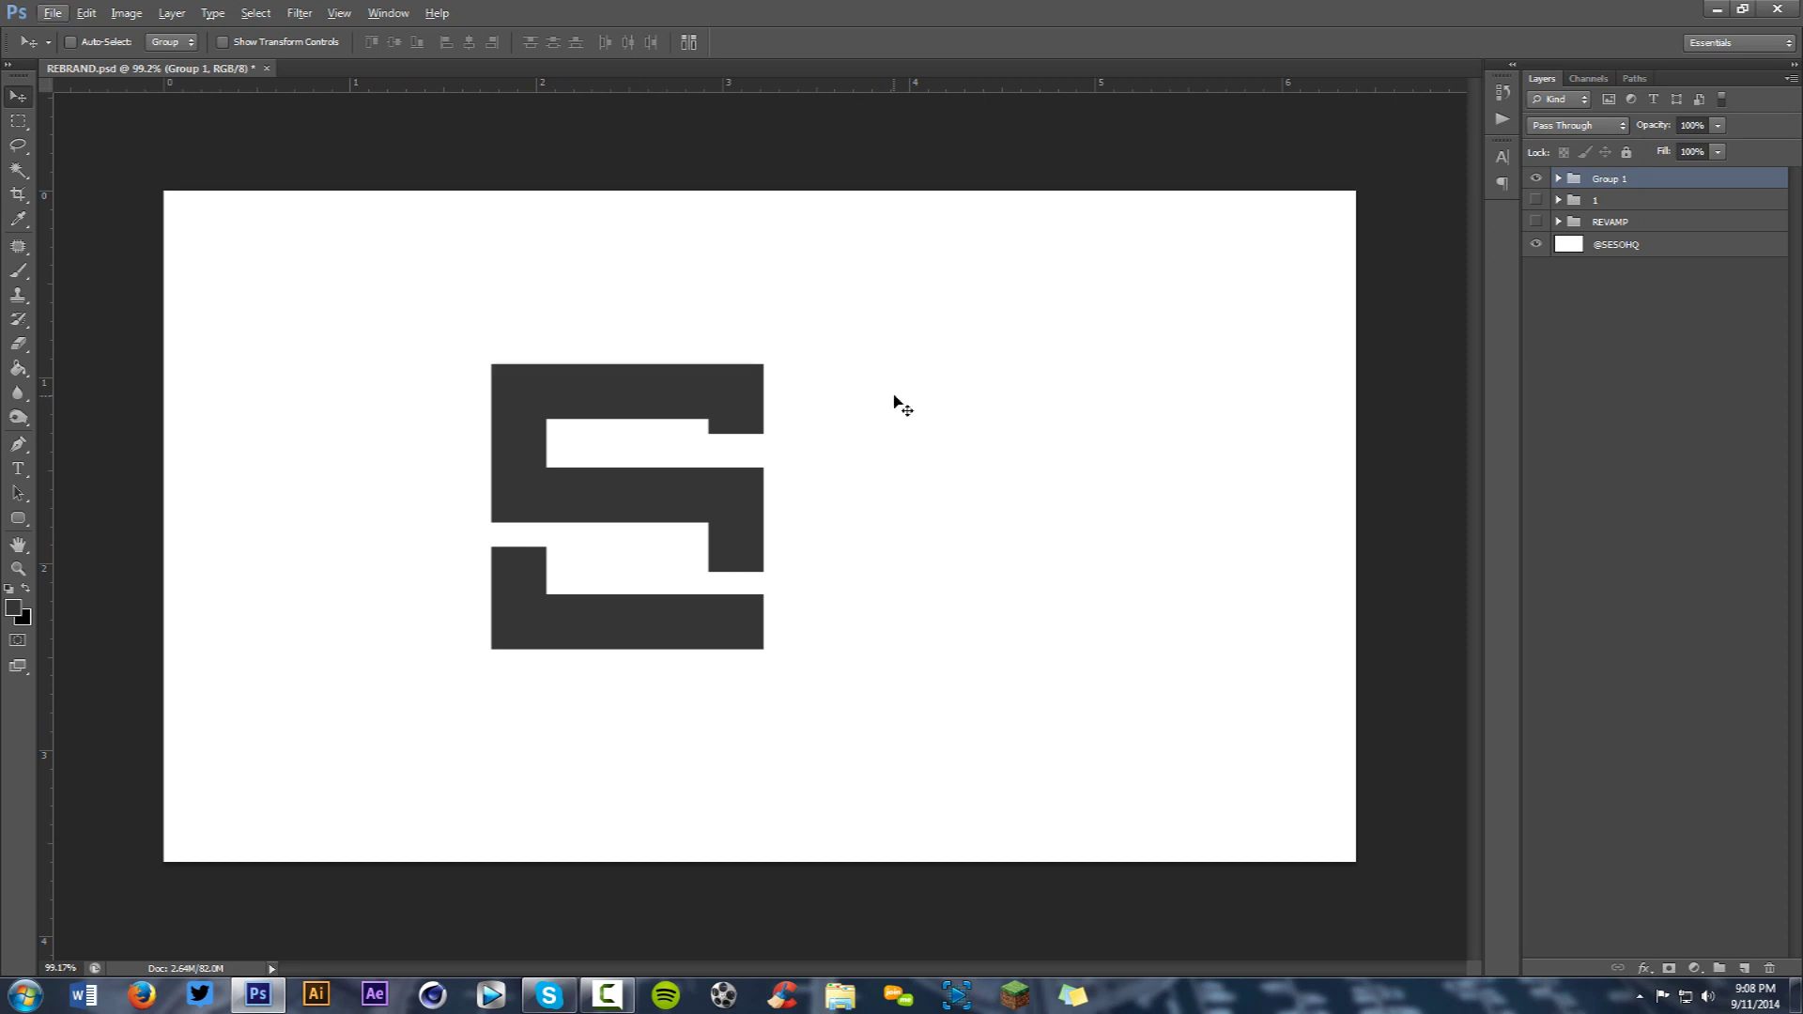
Expand Group 1, check Layer 9 copy by toggling its visibility, and select Layer 9.
click(1558, 179)
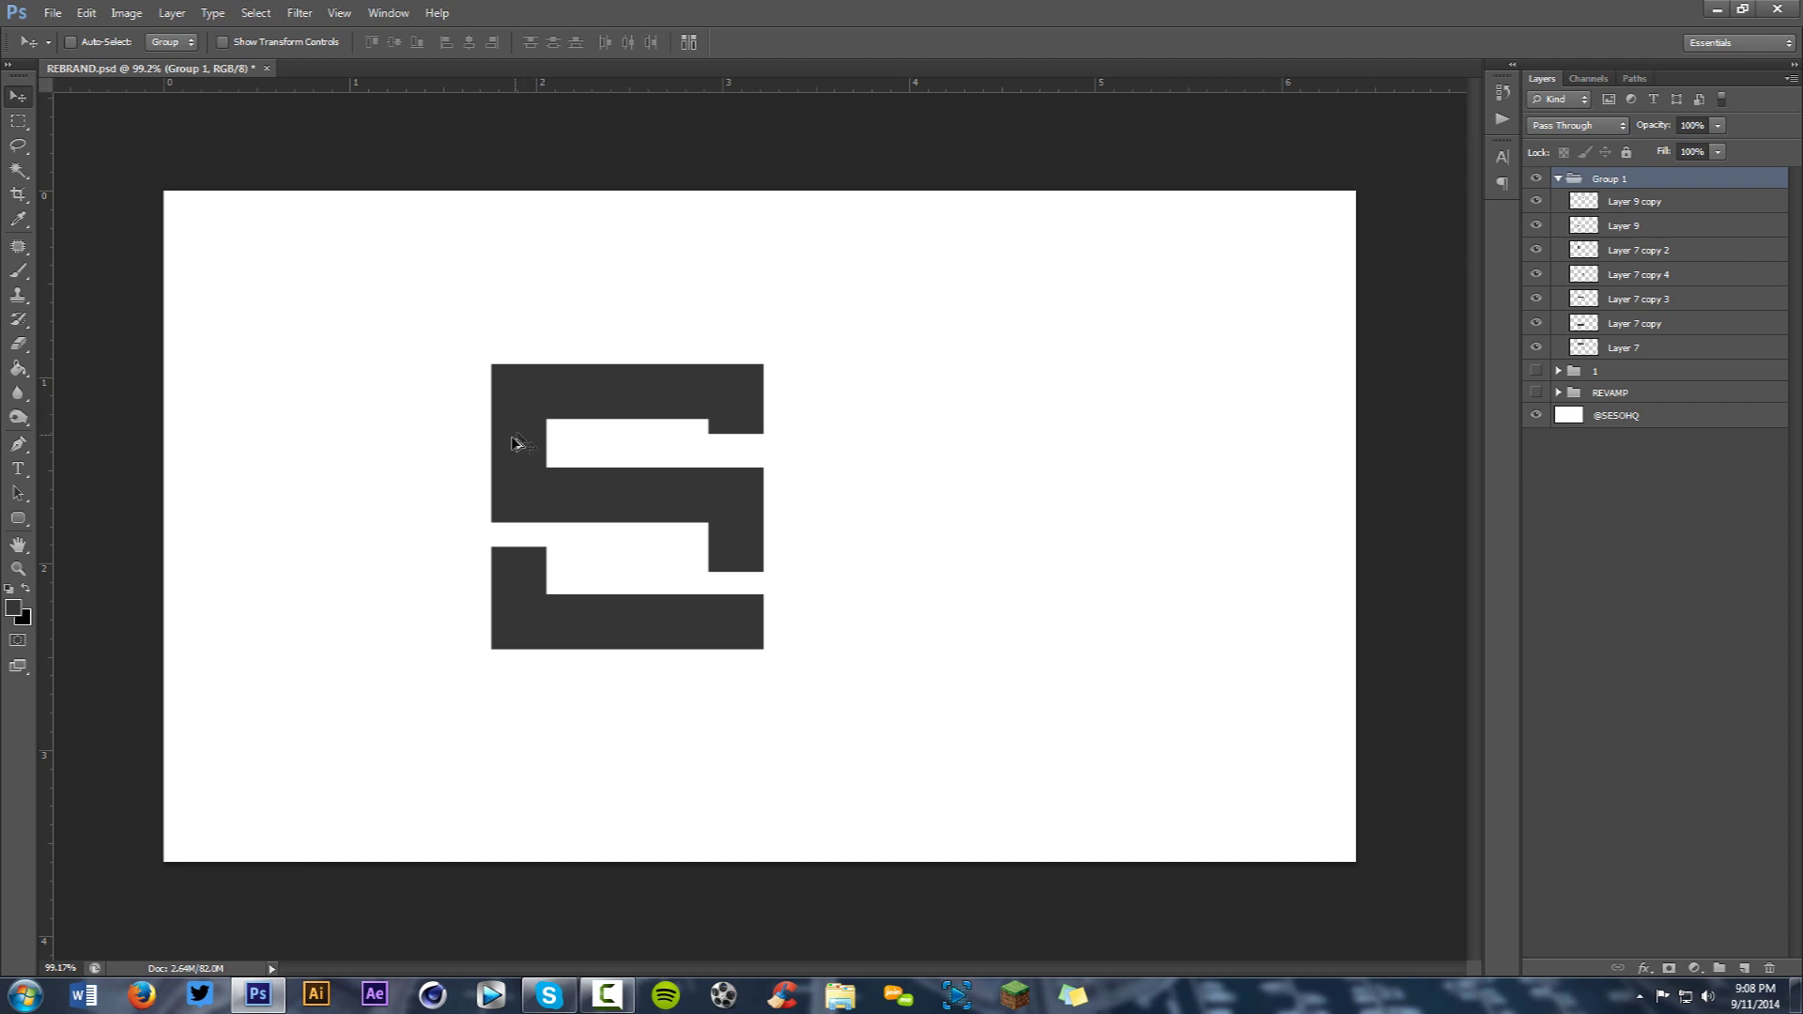
scroll(518, 440, up, 2)
scroll(517, 440, up, 2)
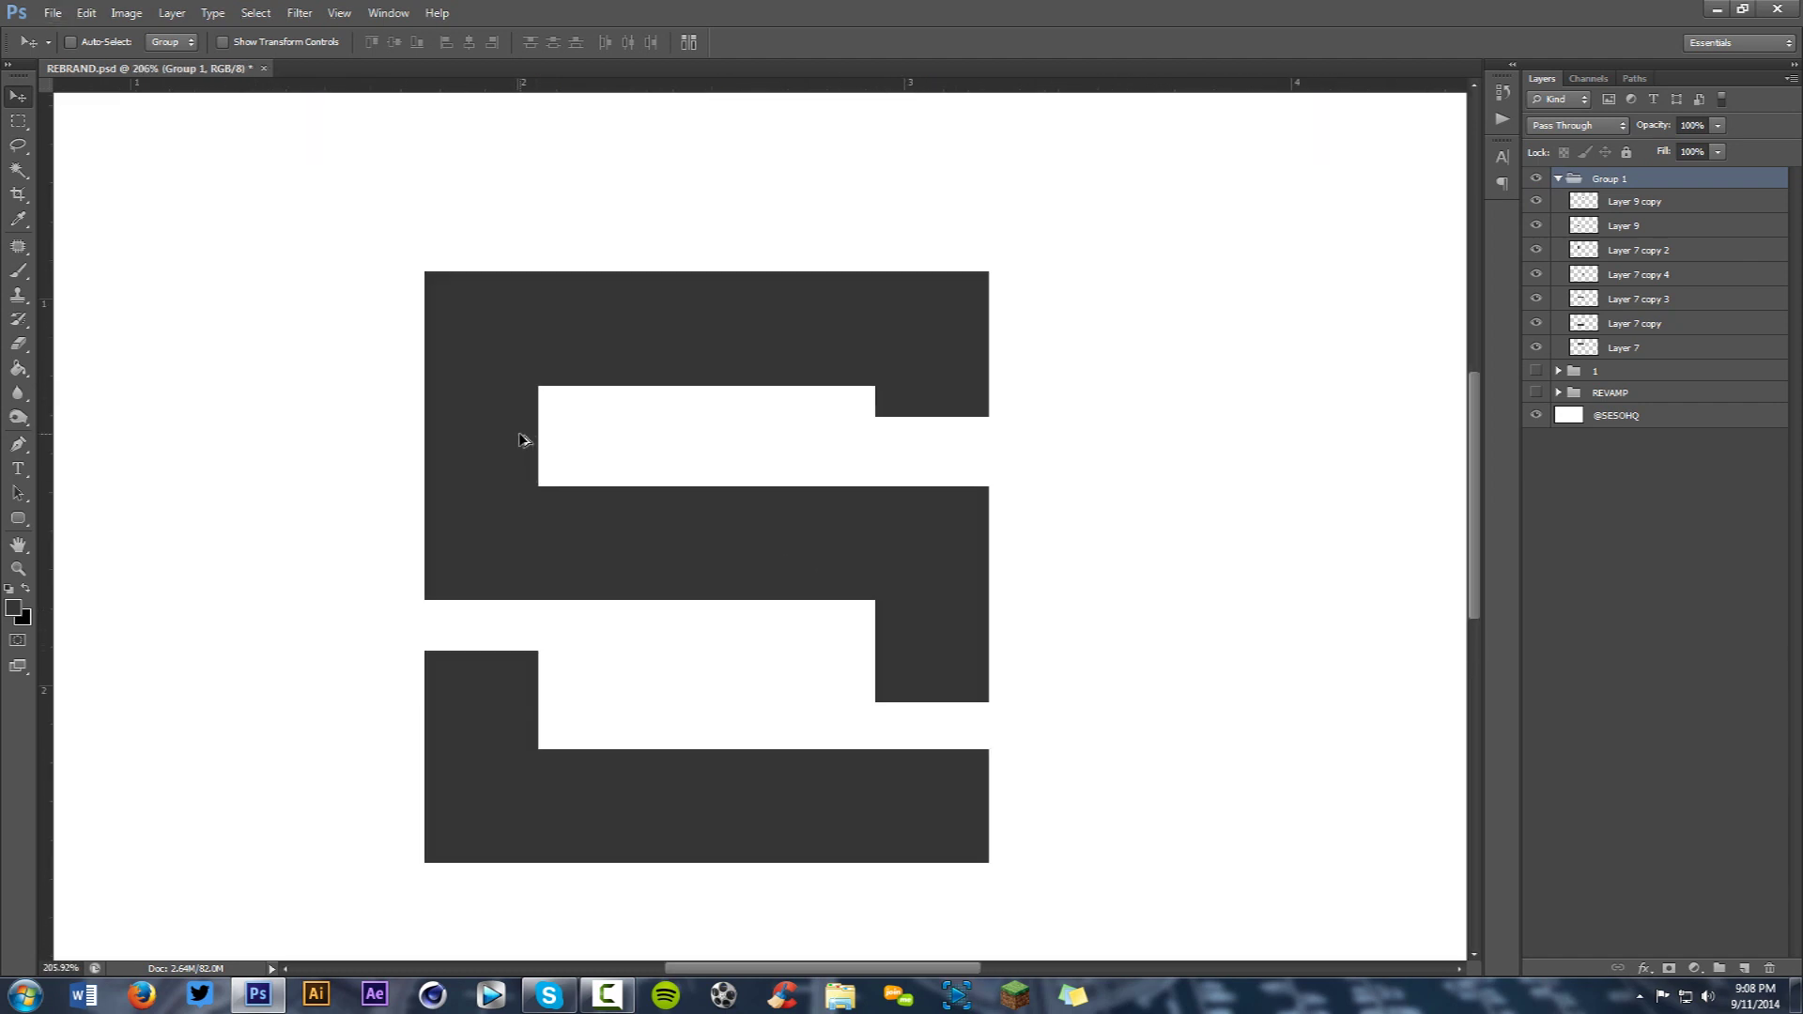
key(m)
click(1536, 200)
click(1536, 201)
click(1632, 230)
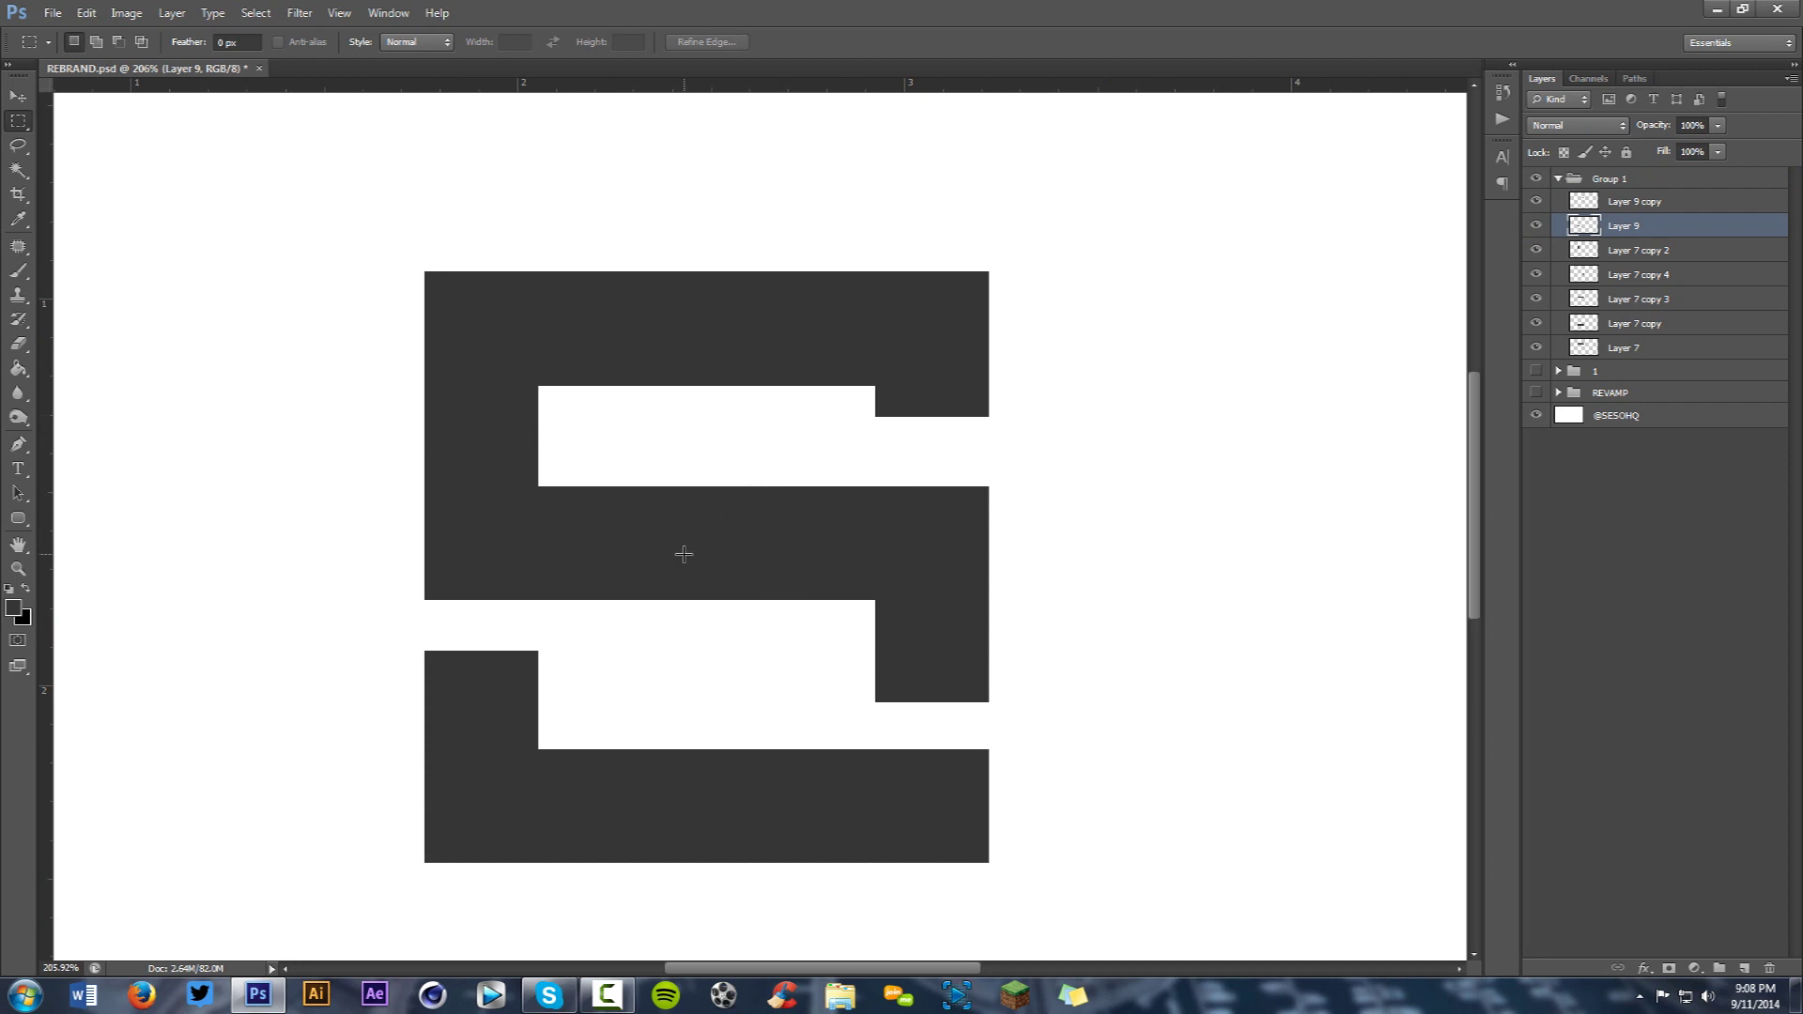
Stretch the lower-left block on Layer 9 upward to about 125% height, leaving a narrow gap below the middle bar.
key(v)
key(Up)
key(Up)
key(Down)
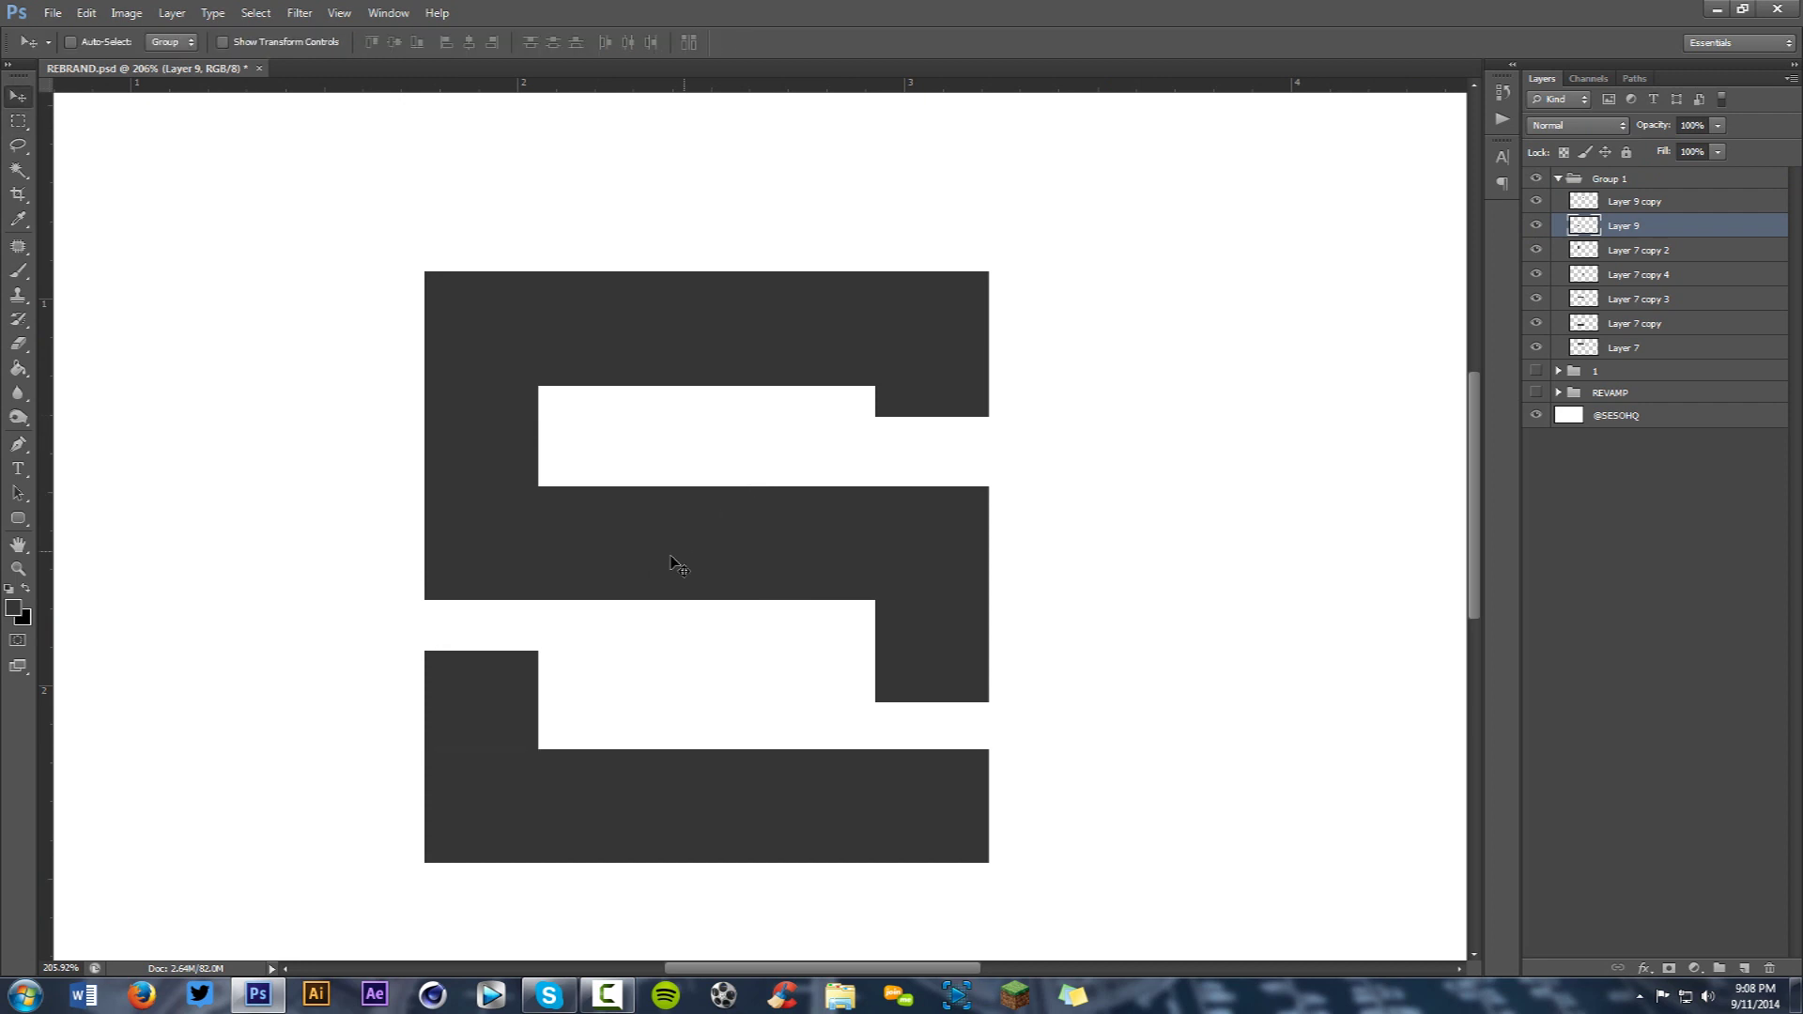
key(ctrl+t)
drag(482, 651, 488, 628)
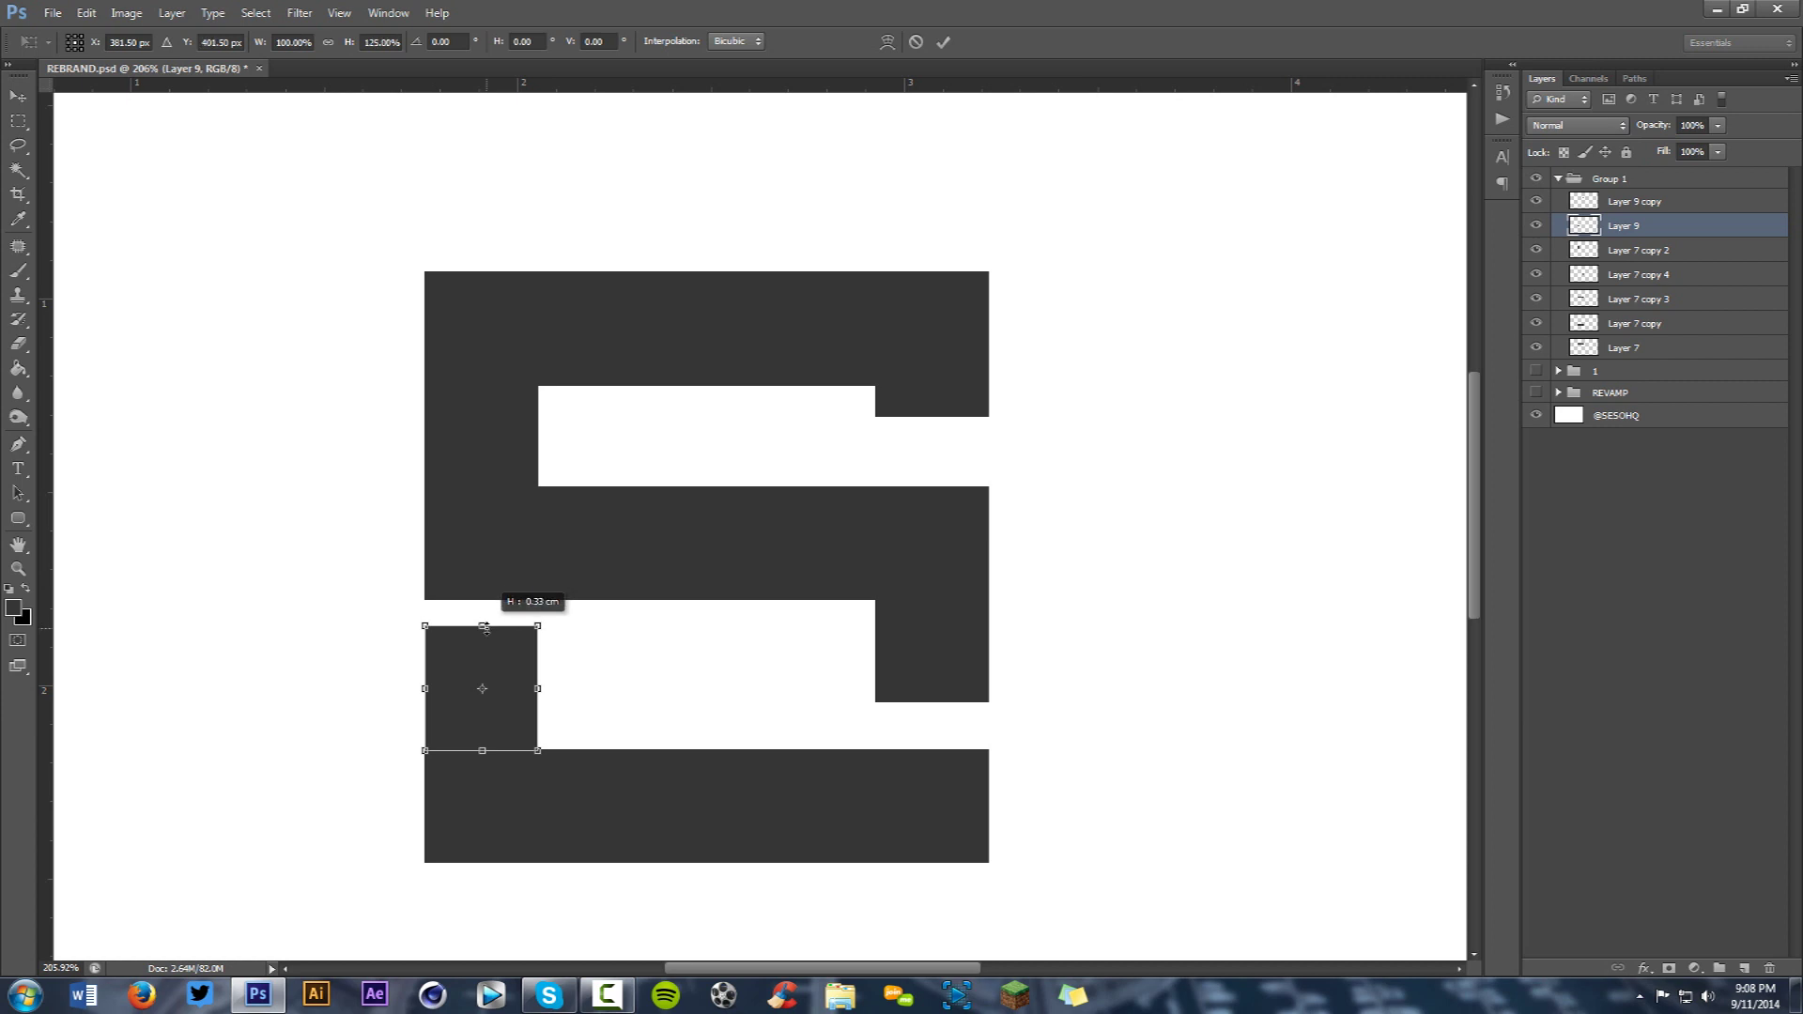
key(Return)
Identify the middle bar on Layer 7 copy 3, duplicate it, and place the copy just below the middle bar, aligned with its ends.
key(m)
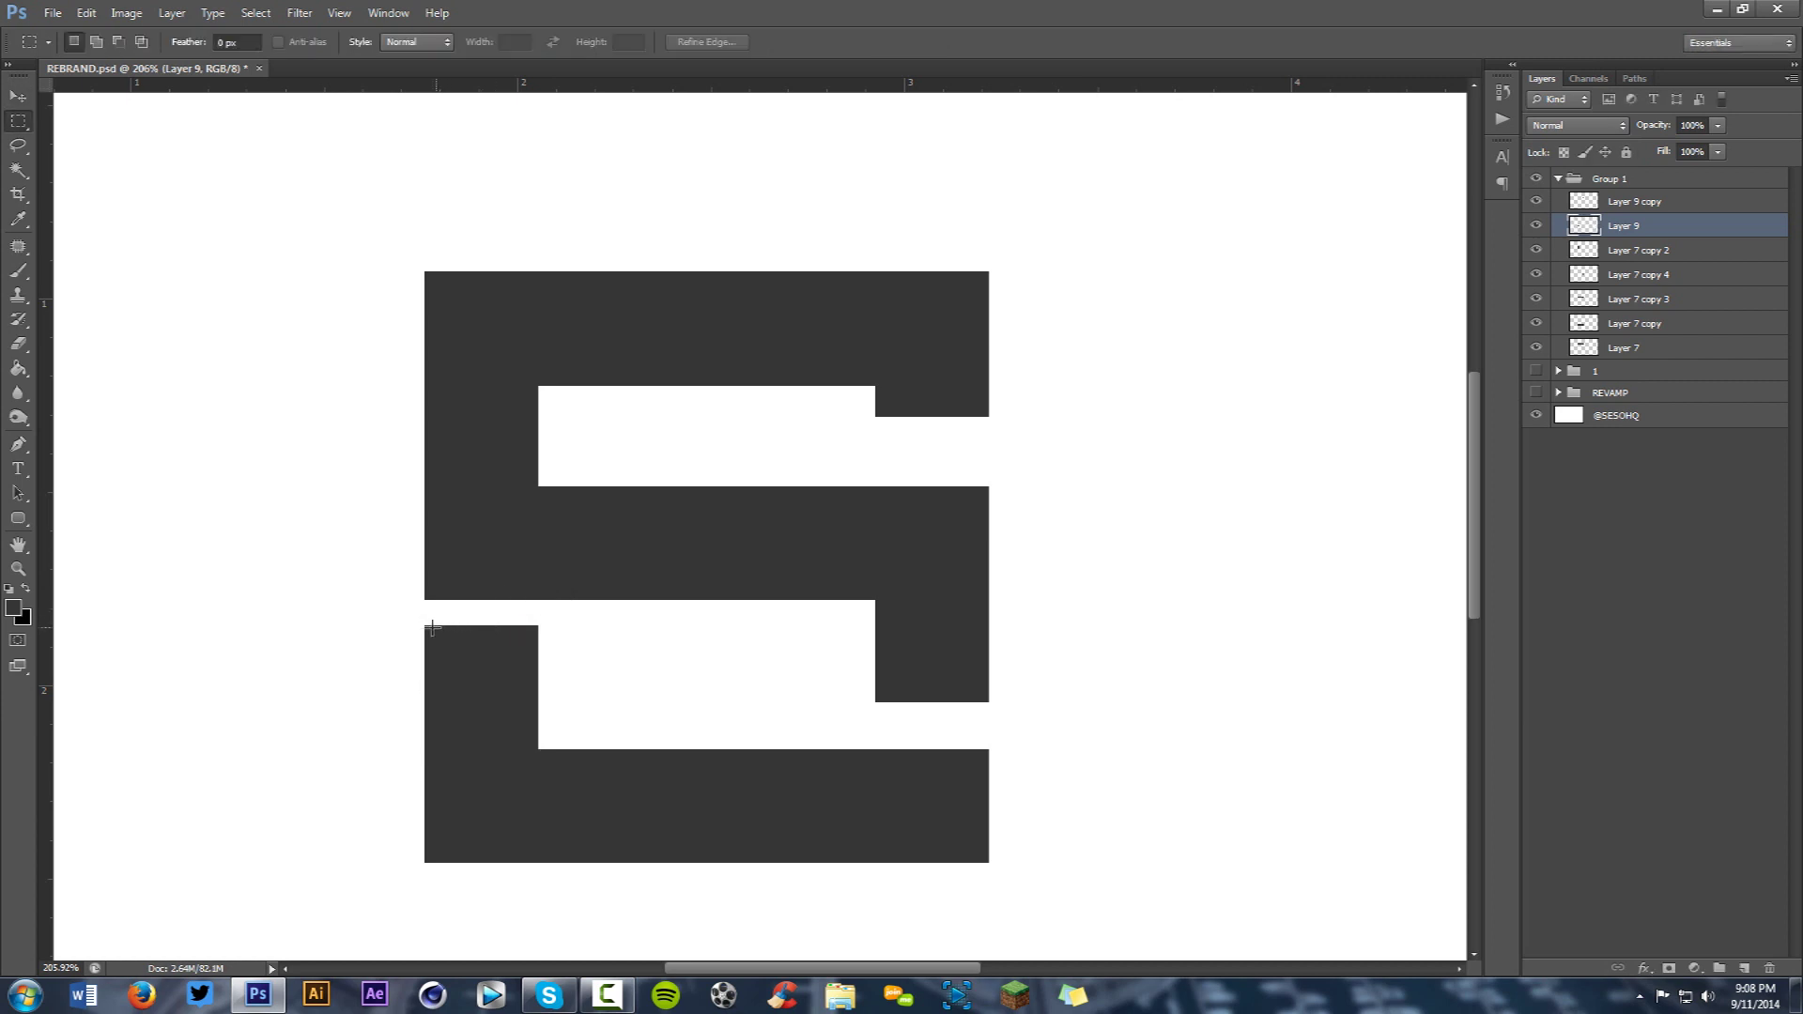
click(1536, 298)
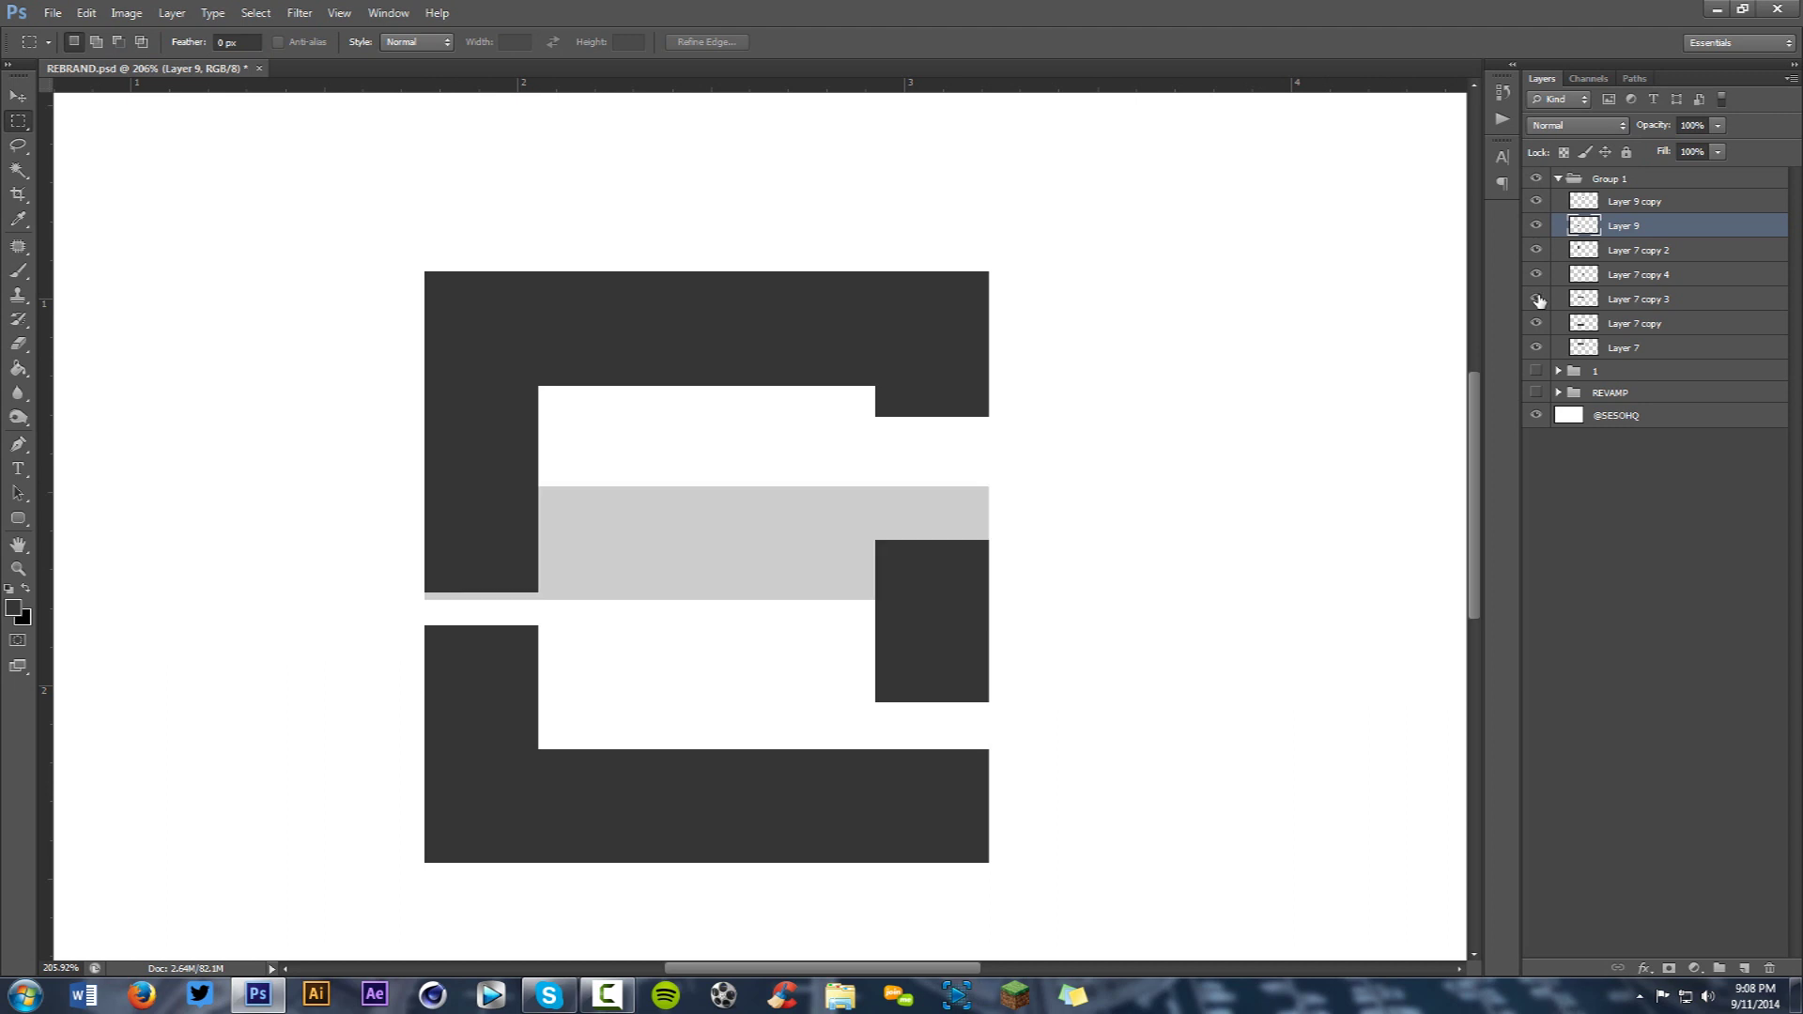
click(1536, 298)
click(1596, 298)
key(v)
drag(604, 632, 733, 698)
Trim the lower edge off the duplicated bar to make it thinner, and deselect.
key(m)
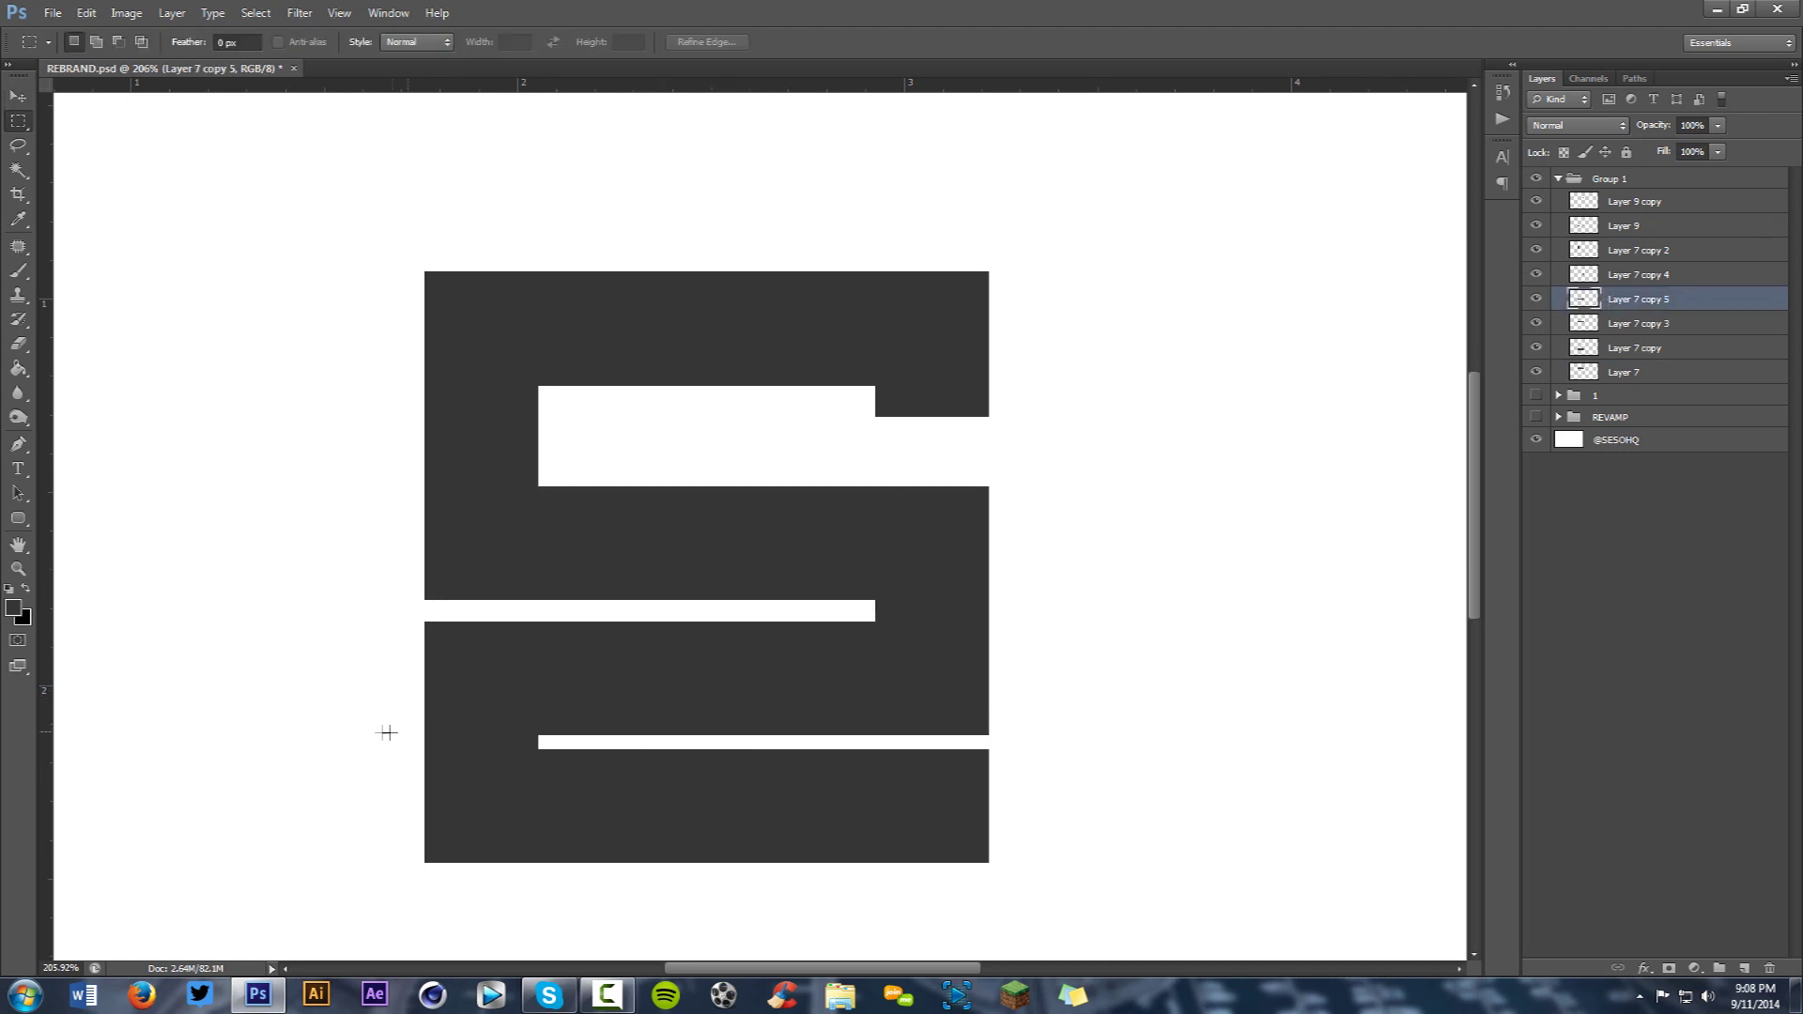
mouse_move(359, 715)
mouse_down()
mouse_move(1014, 831)
mouse_move(1068, 824)
mouse_up()
key(Delete)
key(ctrl+d)
Select the trimmed bar's shape with the Magic Wand and shift the selection outline slightly left.
key(w)
click(827, 664)
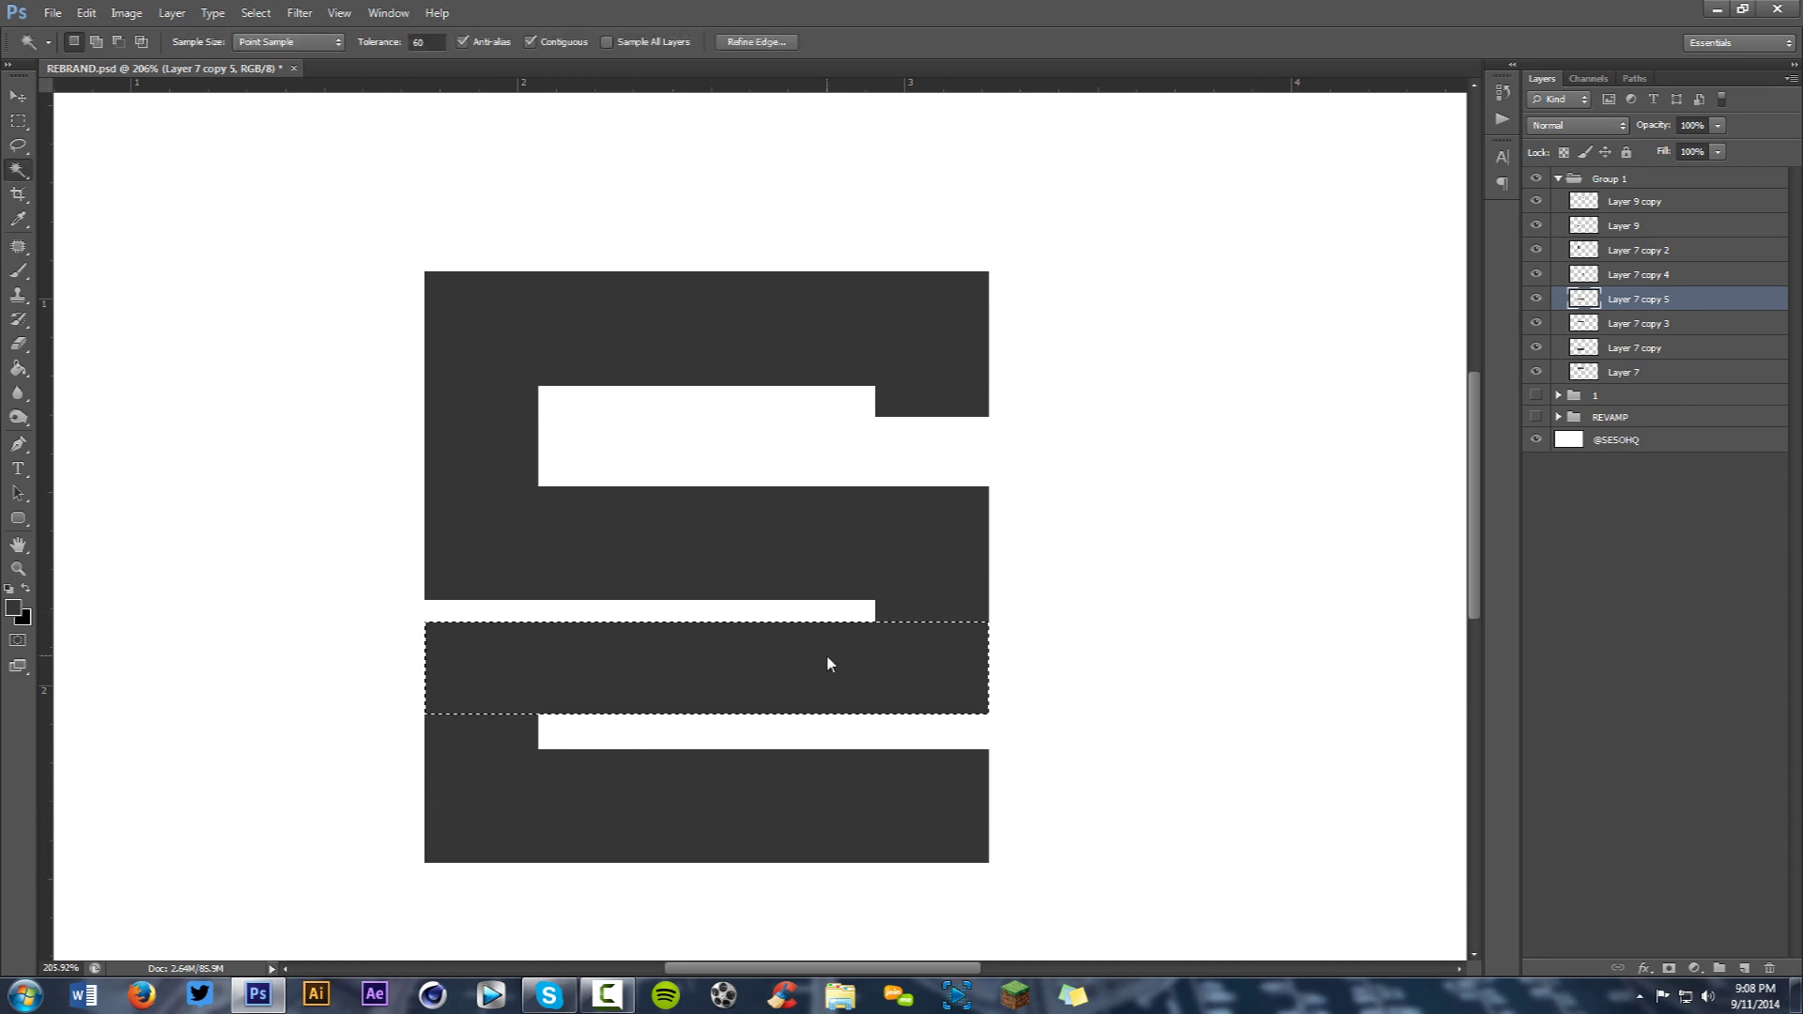
drag(907, 650, 887, 664)
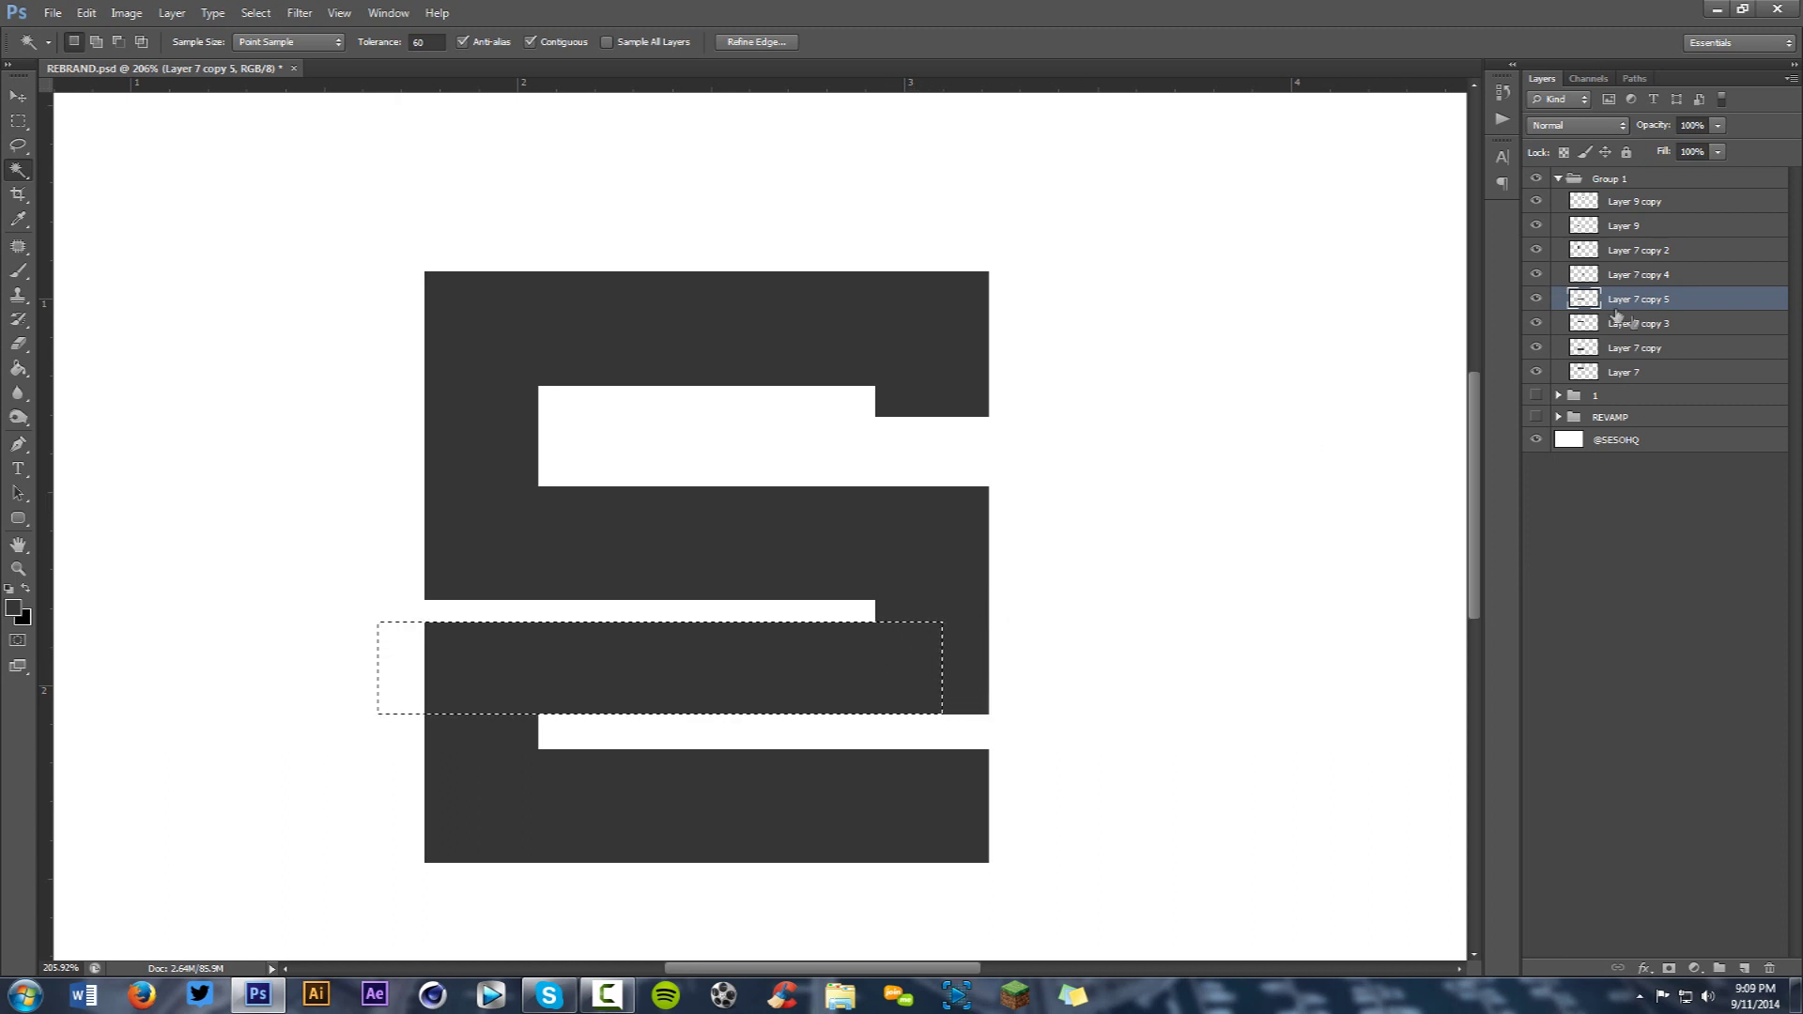
Toggle the visibility of the layers in Group 1 to find which one holds the right vertical block.
click(1536, 201)
click(1536, 201)
click(1536, 299)
click(1536, 299)
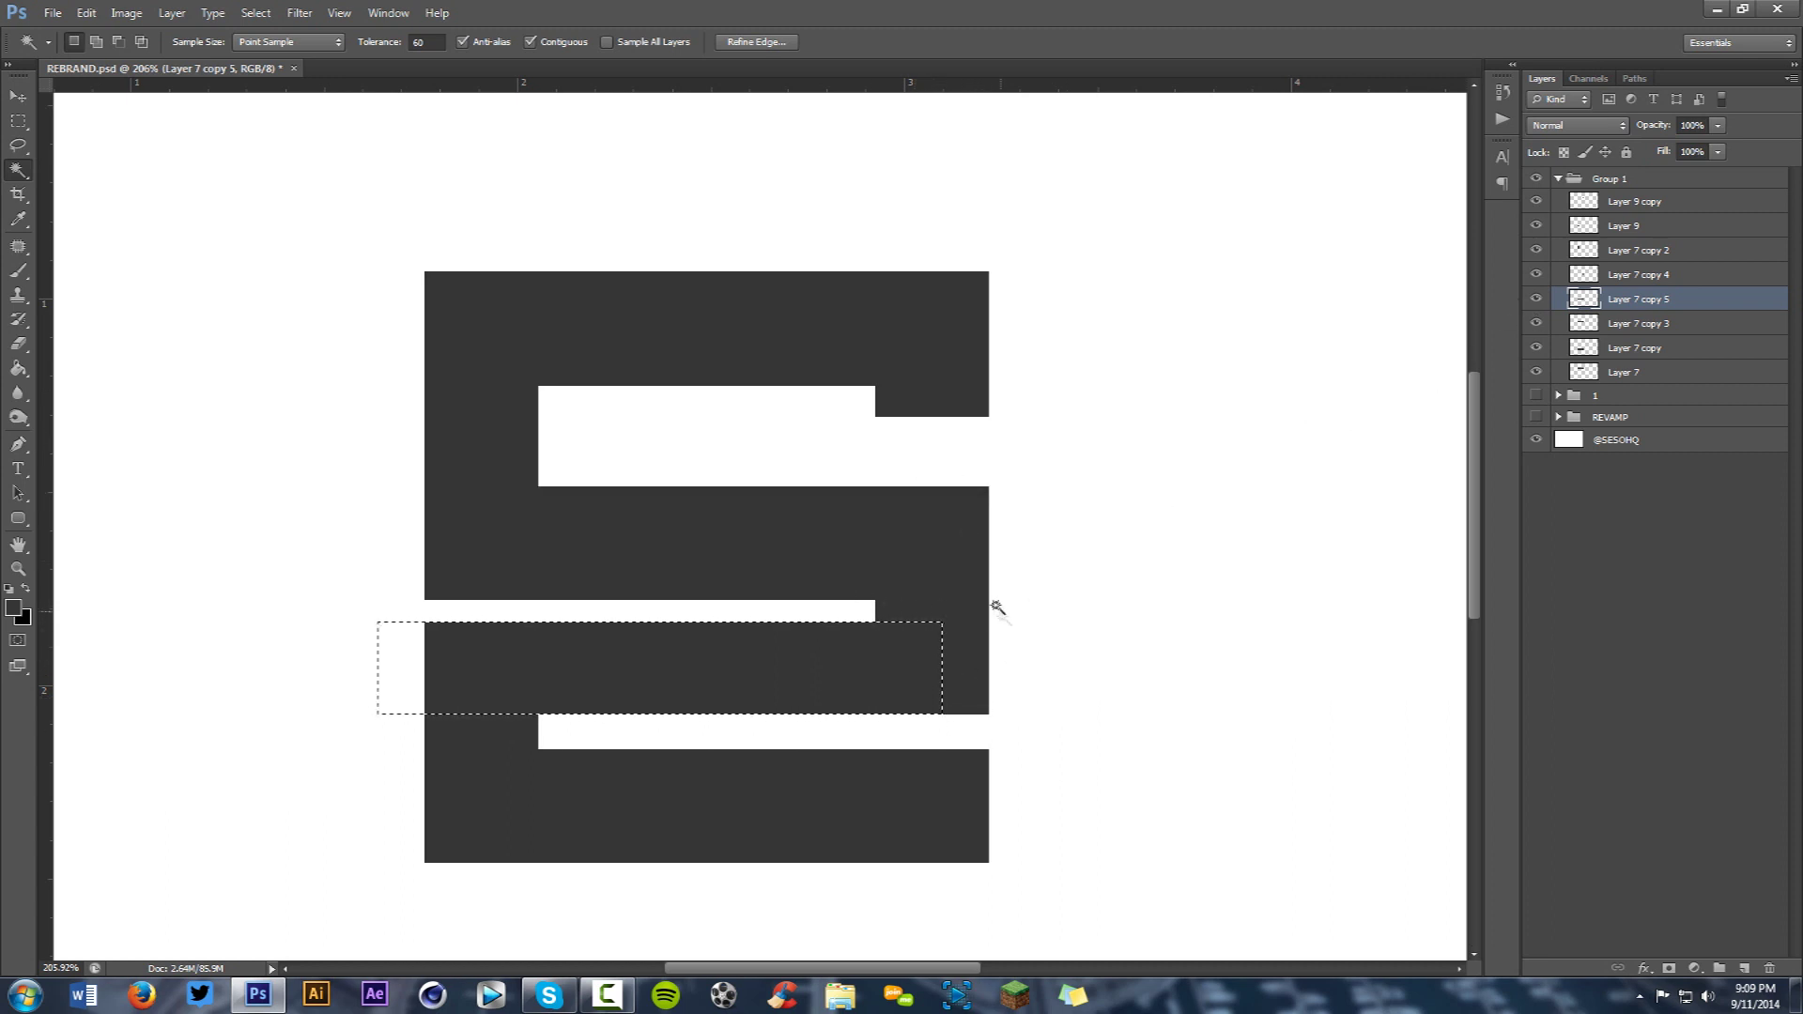
click(1536, 249)
click(1536, 250)
click(1537, 274)
click(1537, 274)
click(1537, 274)
click(1537, 274)
click(1537, 274)
click(1537, 274)
click(1537, 299)
click(1537, 298)
click(1536, 323)
click(1536, 322)
click(1537, 348)
click(1537, 348)
click(1536, 372)
click(1536, 372)
click(1536, 323)
click(1536, 323)
click(1537, 274)
click(1537, 274)
Cut the offset selection out of the right vertical block on Layer 7 copy 4, deselect, and check the block's bounds.
click(1587, 273)
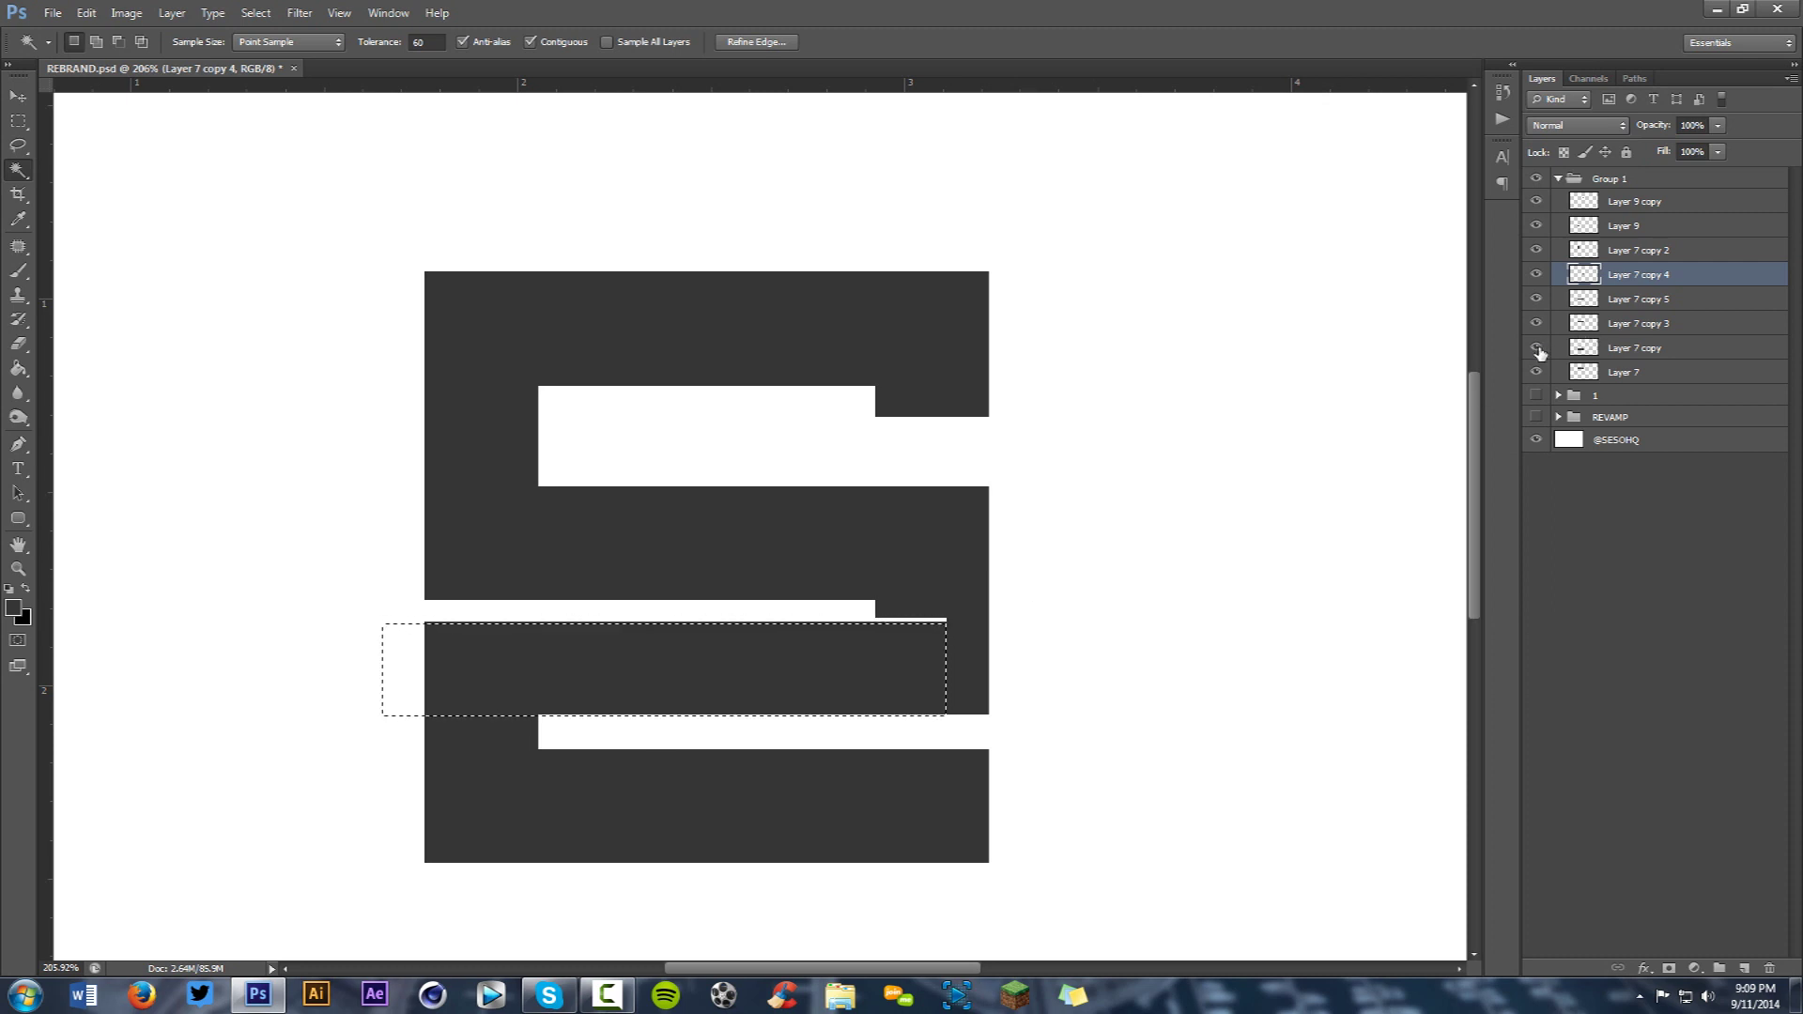
key(ctrl+d)
key(v)
click(1536, 298)
click(1536, 298)
key(ctrl+t)
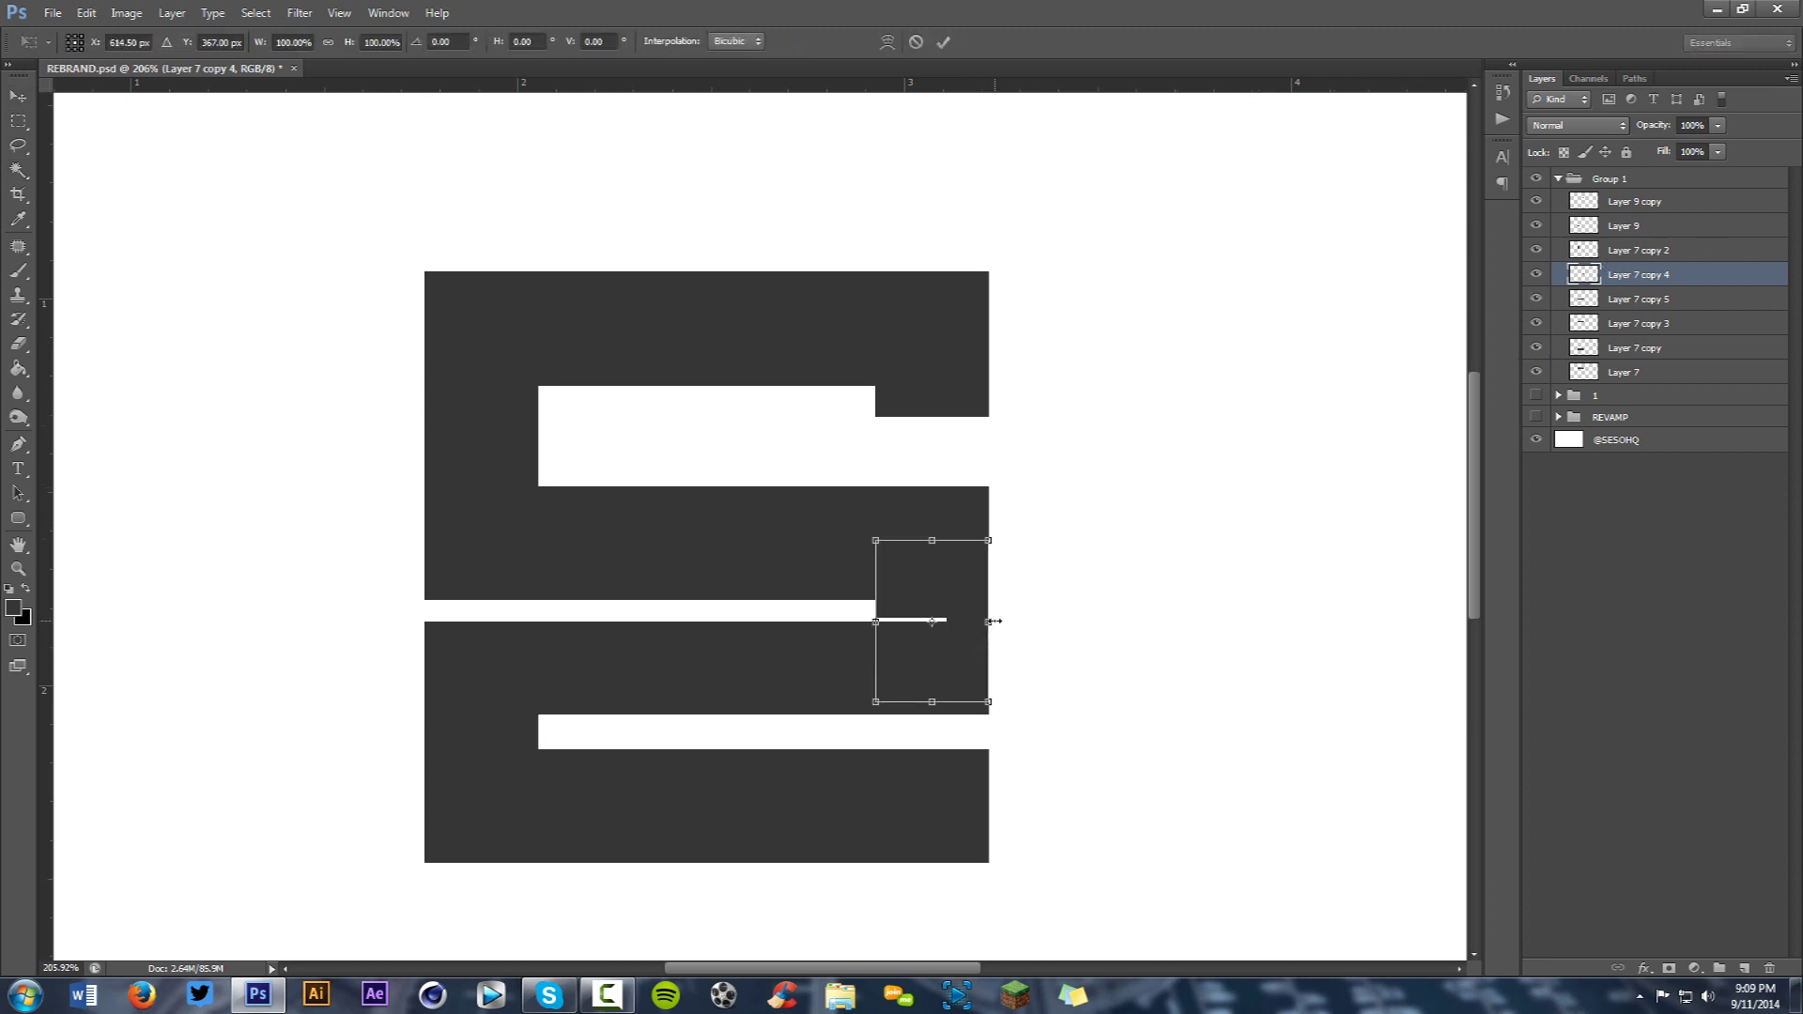
click(942, 42)
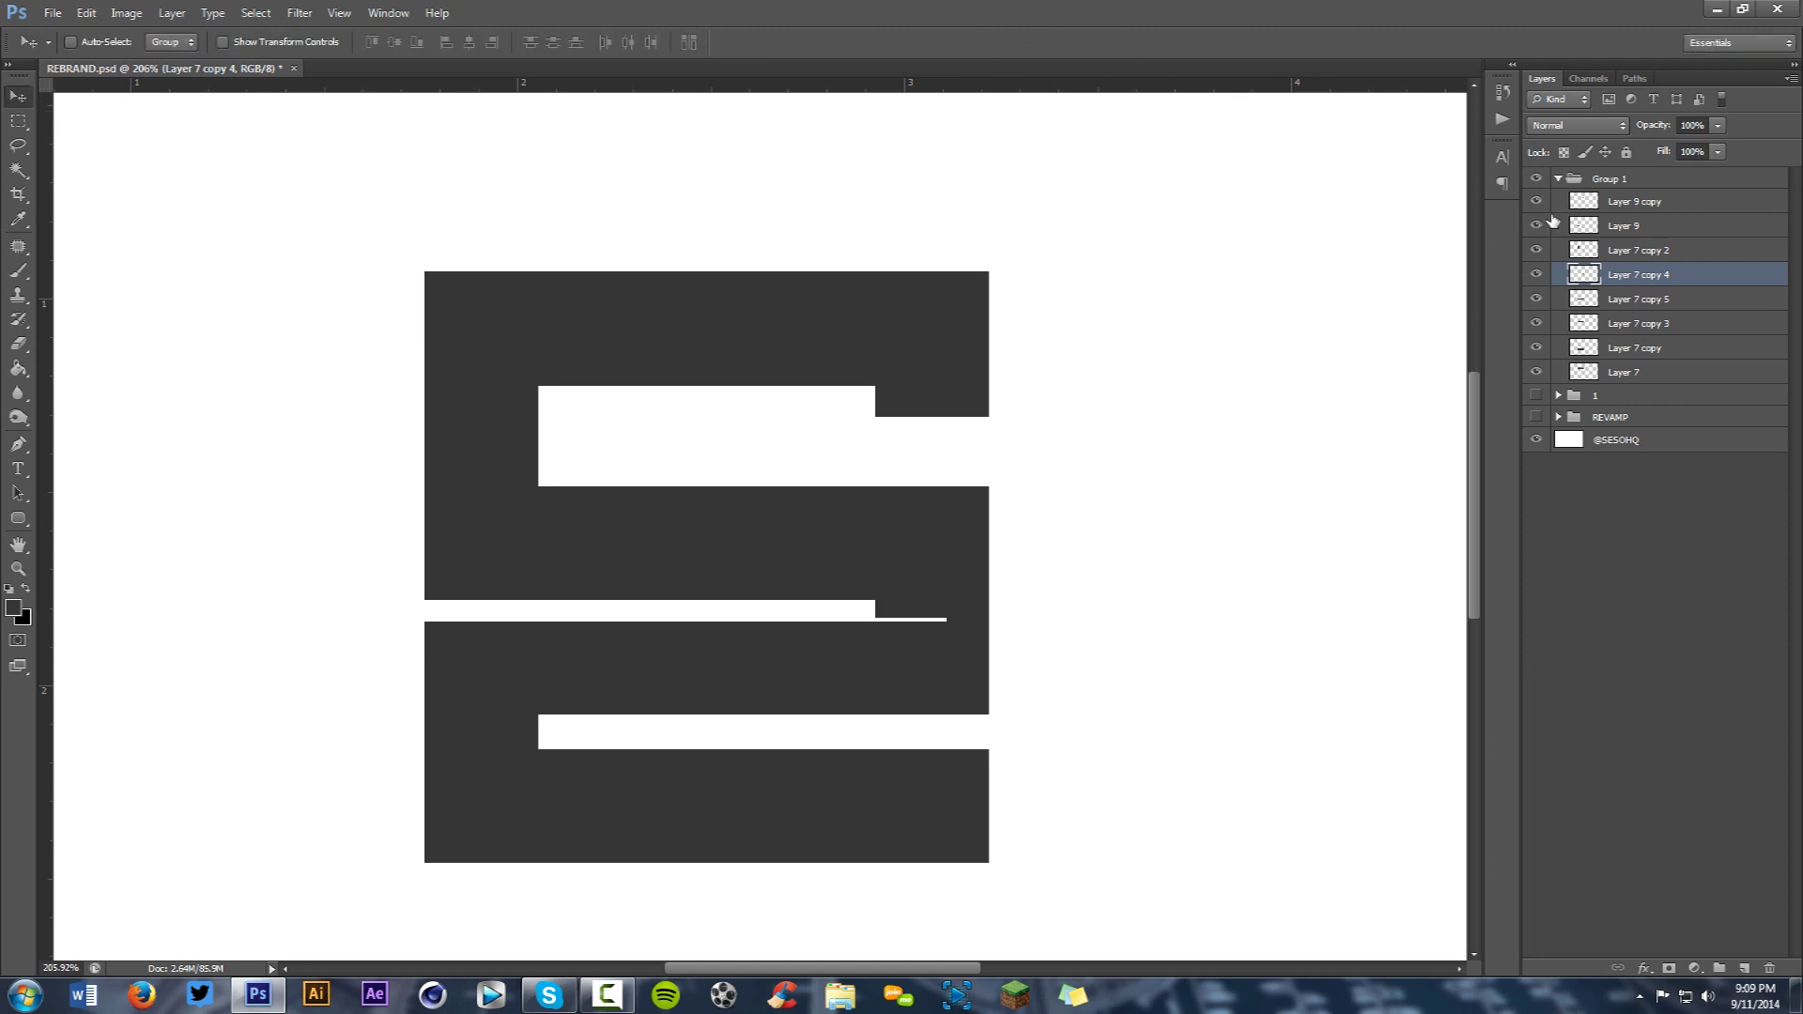
Shorten the new bar on Layer 7 copy 5 from its right end to open a thin vertical gap, and nudge it right.
click(1638, 299)
key(ctrl+t)
drag(990, 668, 944, 667)
key(Return)
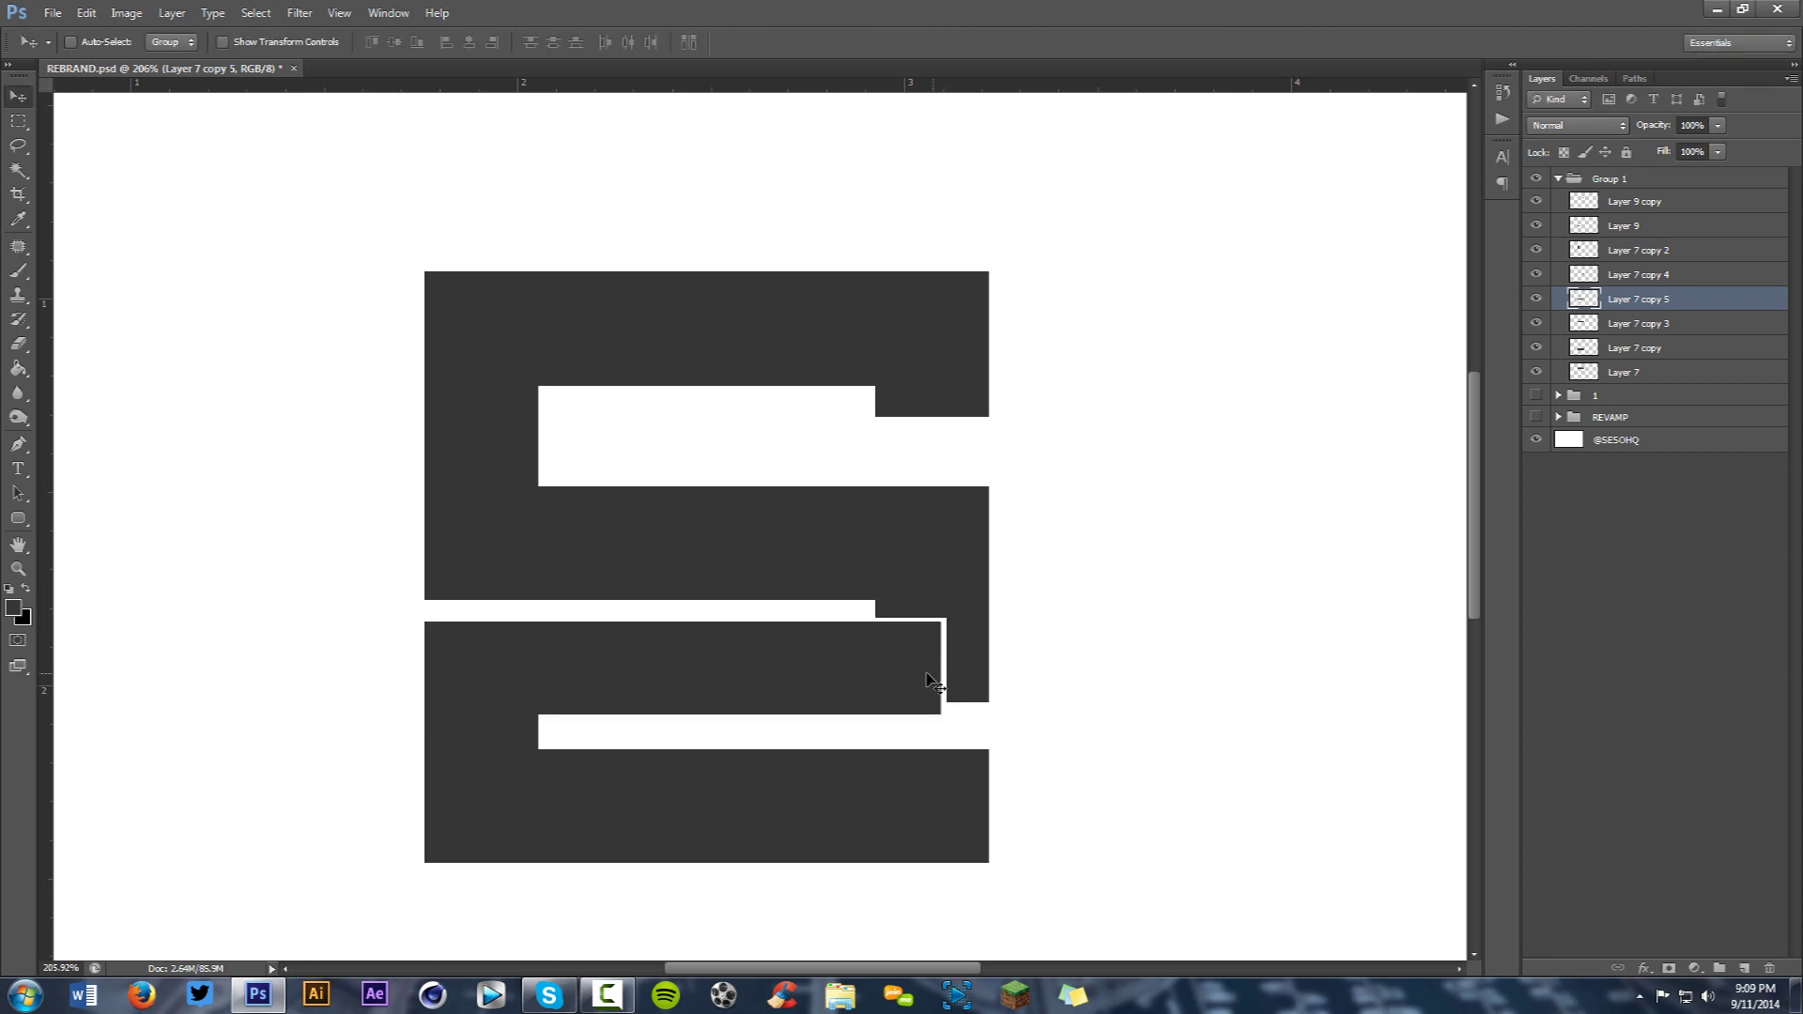
key(Right)
Scale the new bar to 100.75% width and 95.83% height, matching its upper-left corner to the left block, and nudge it slightly up.
scroll(977, 658, down, 2)
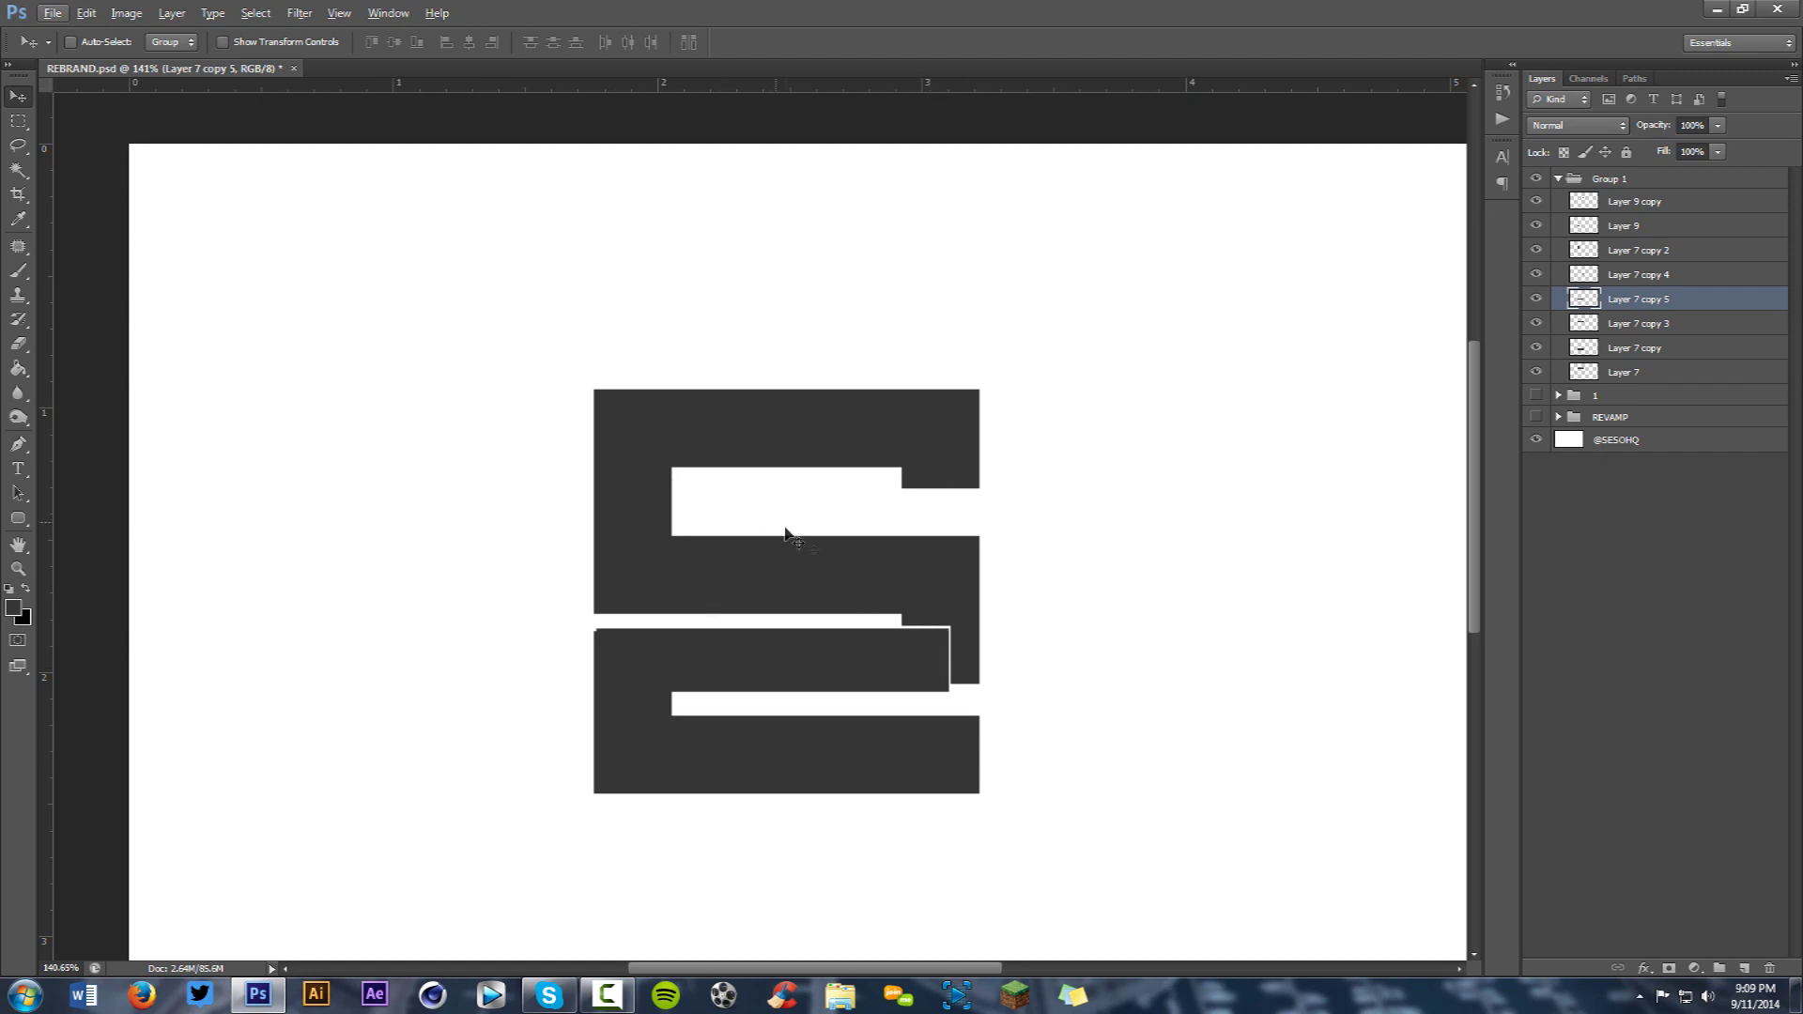
scroll(775, 524, down, 2)
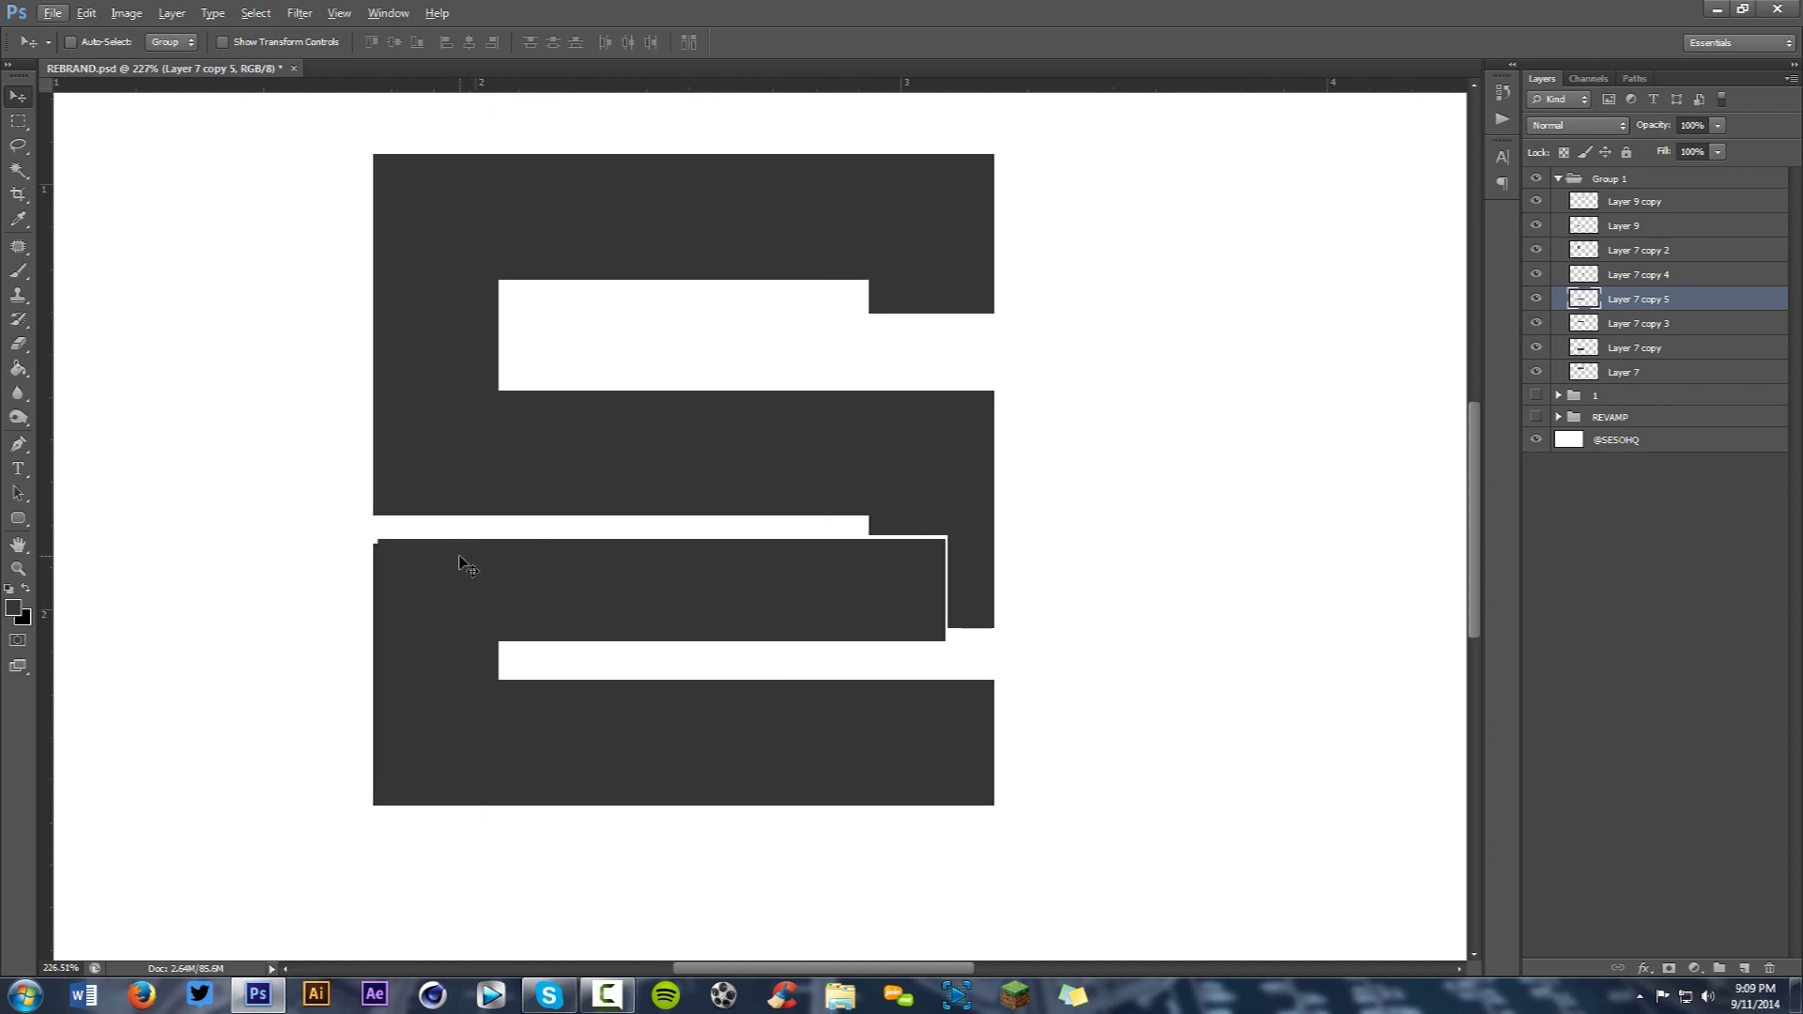
scroll(471, 564, up, 4)
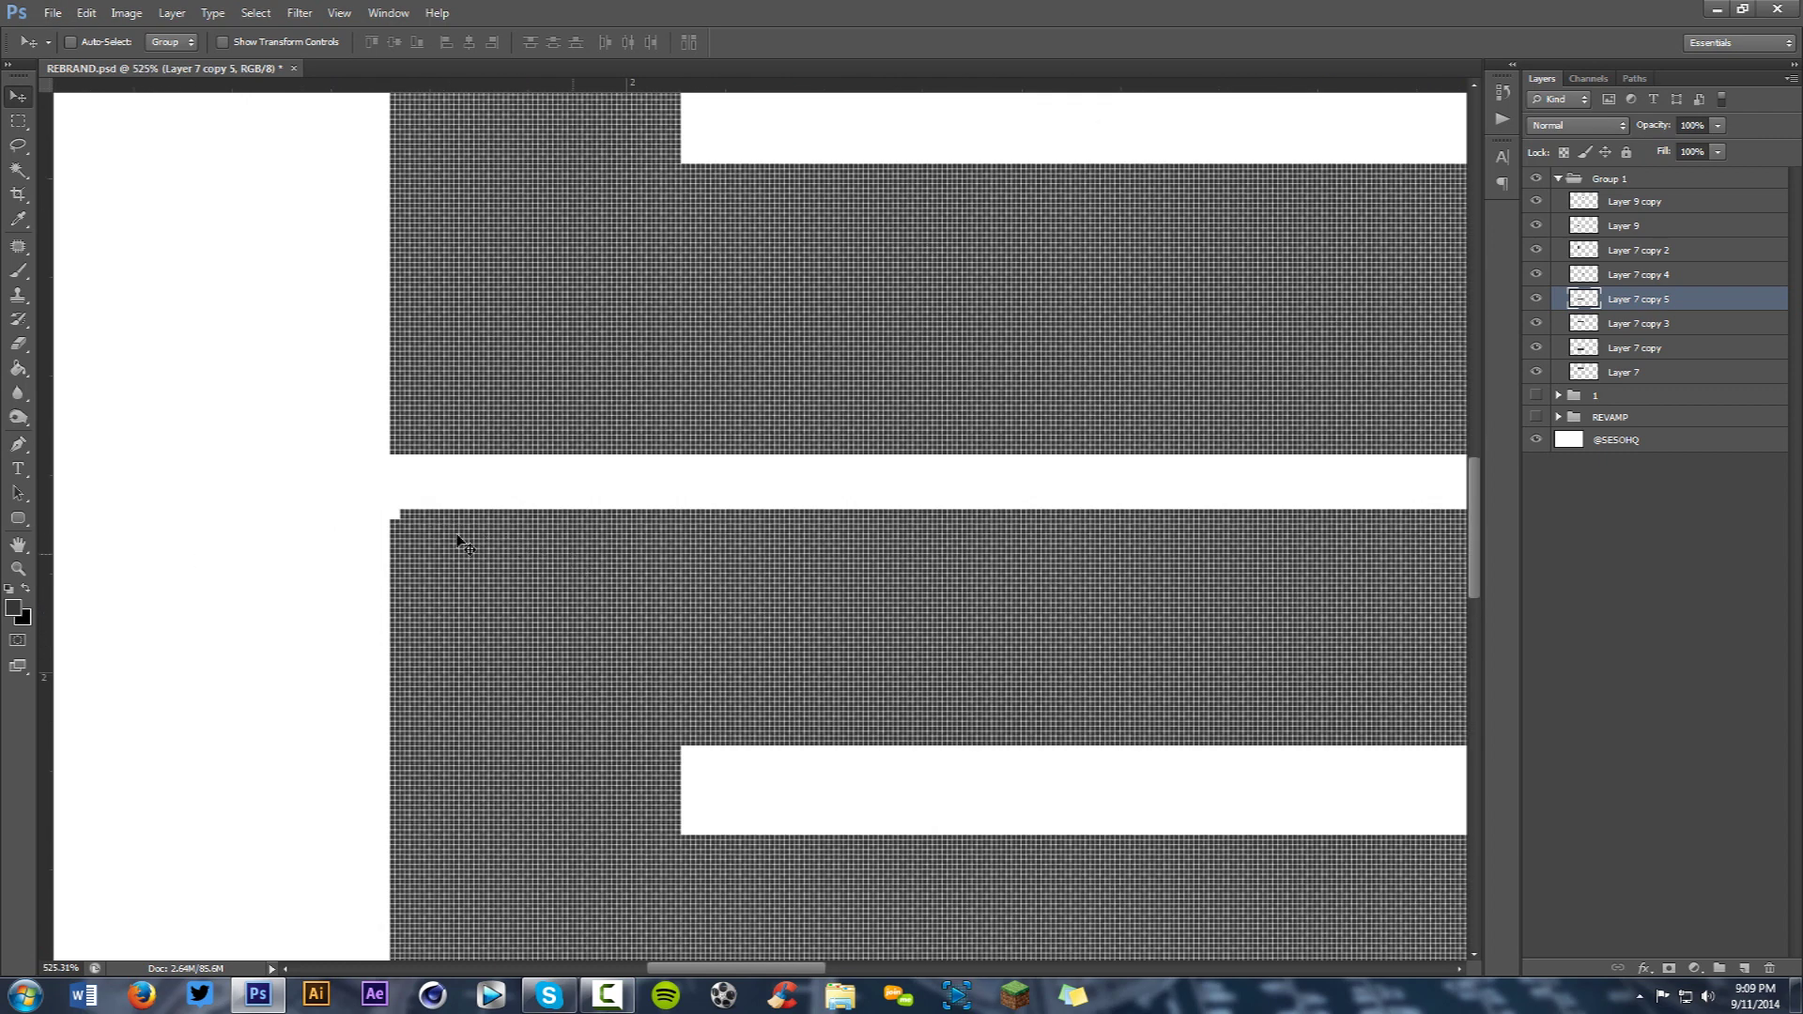
key(ctrl+t)
drag(413, 508, 404, 519)
drag(401, 628, 399, 632)
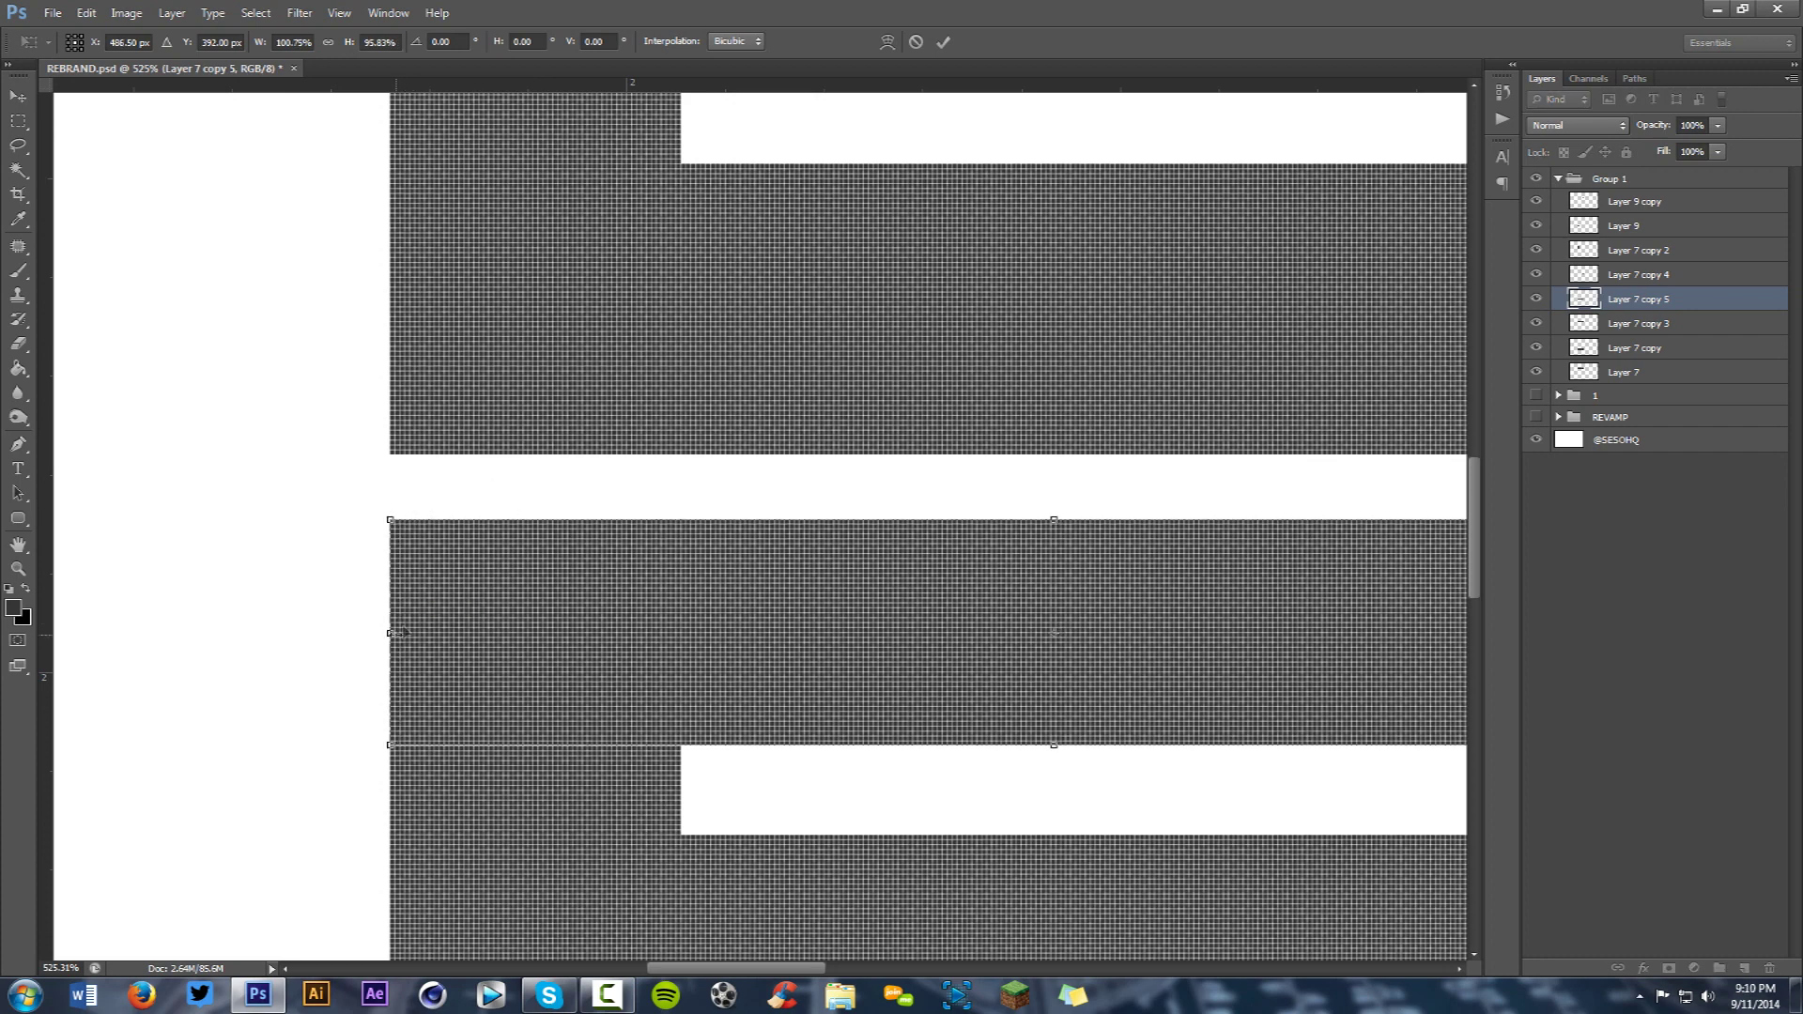
click(943, 42)
scroll(963, 566, down, 4)
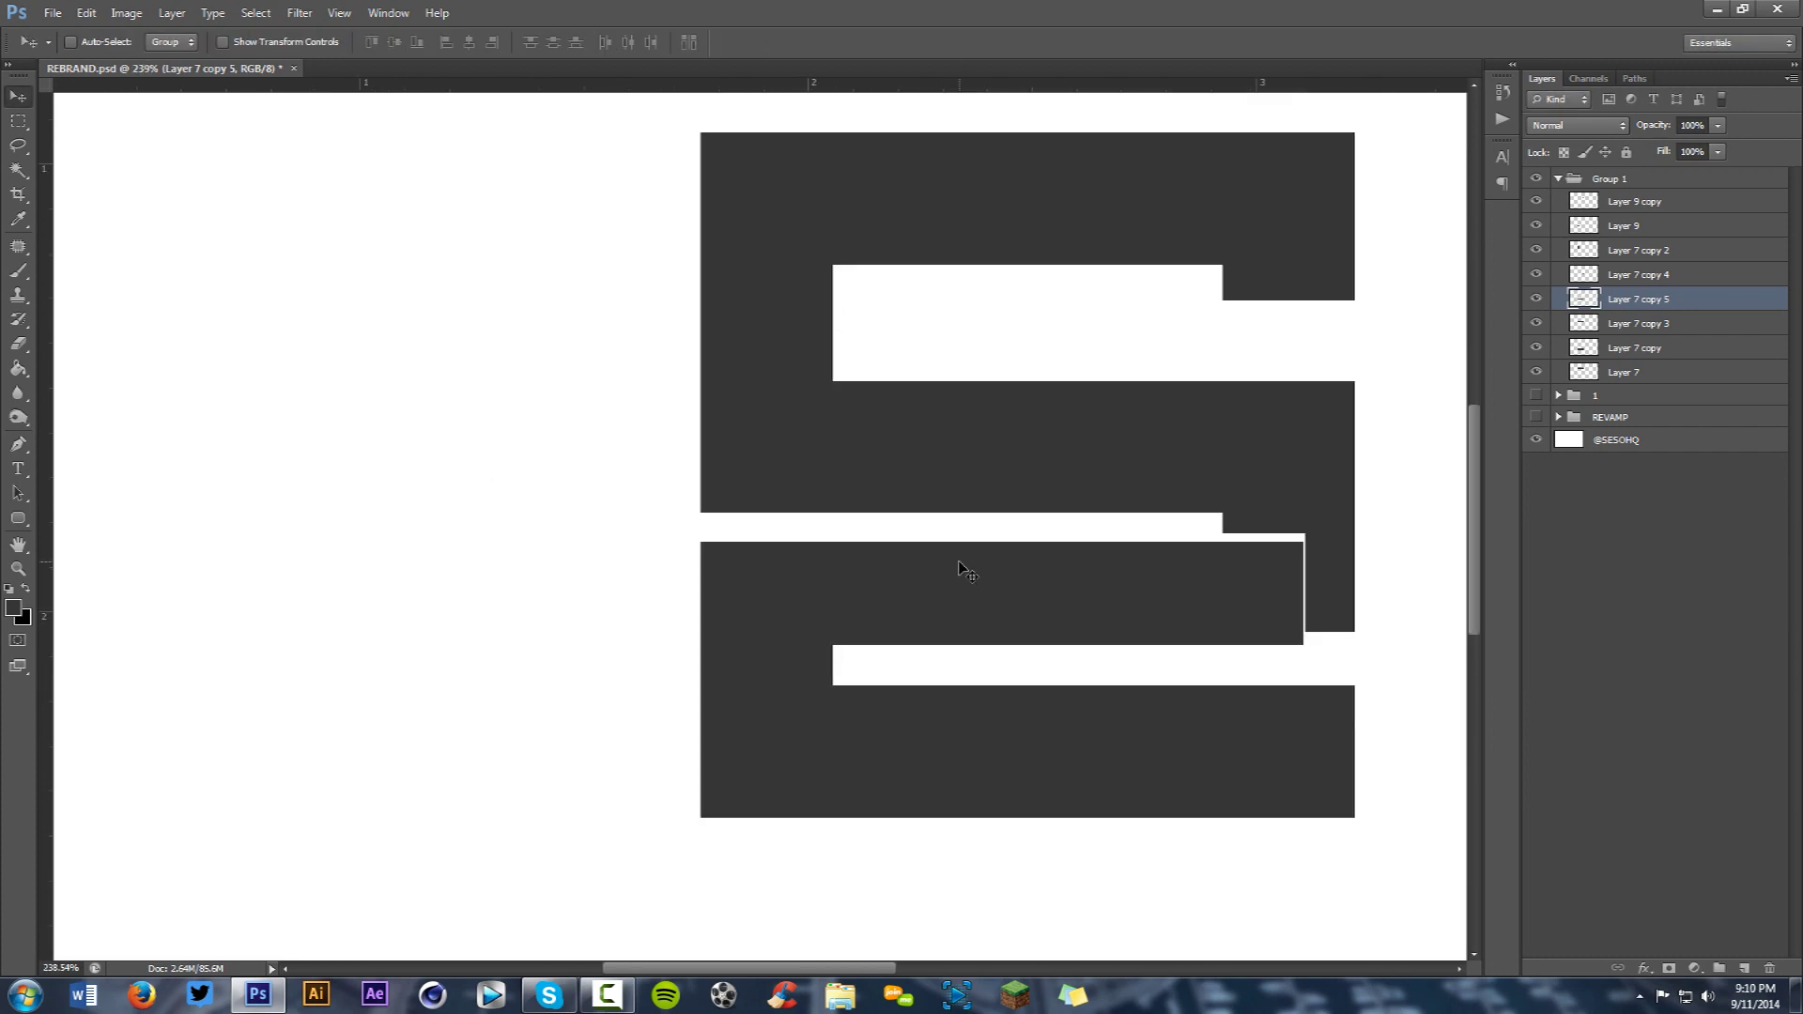
key(Up)
key(Up)
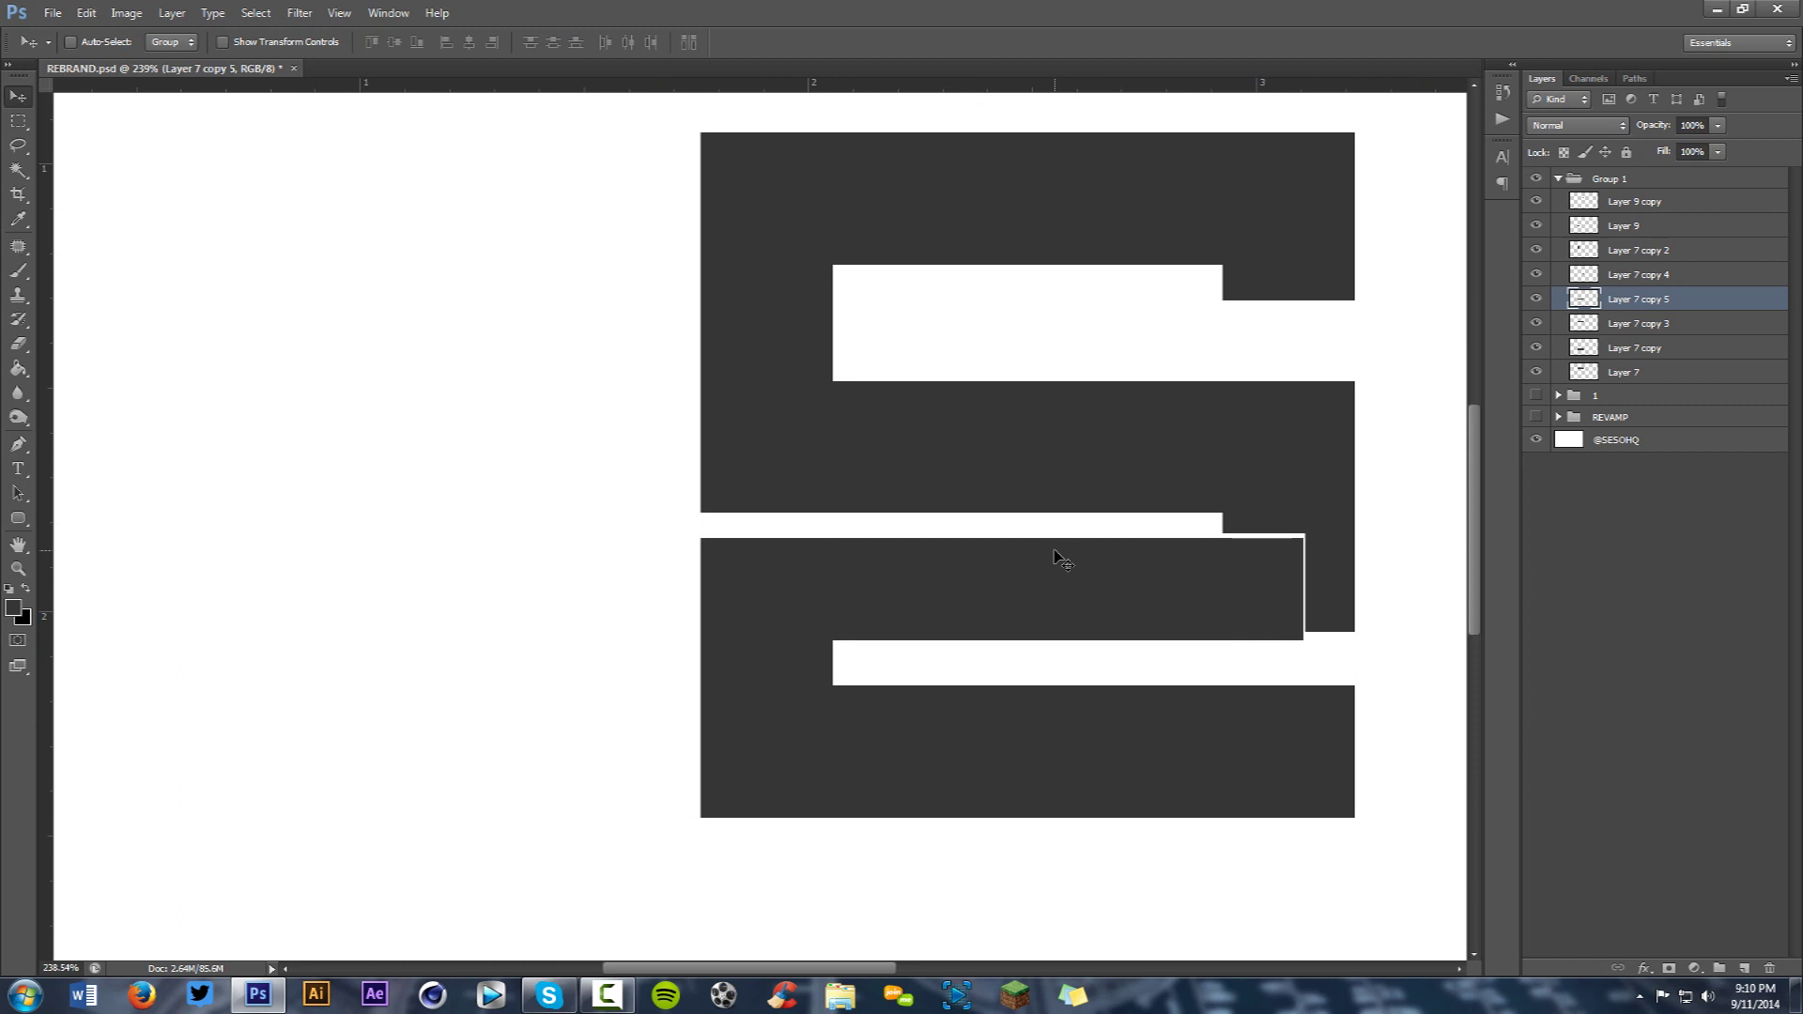
Trim the underside of the new bar level with the bottom of the right vertical block, and deselect.
scroll(1080, 578, up, 3)
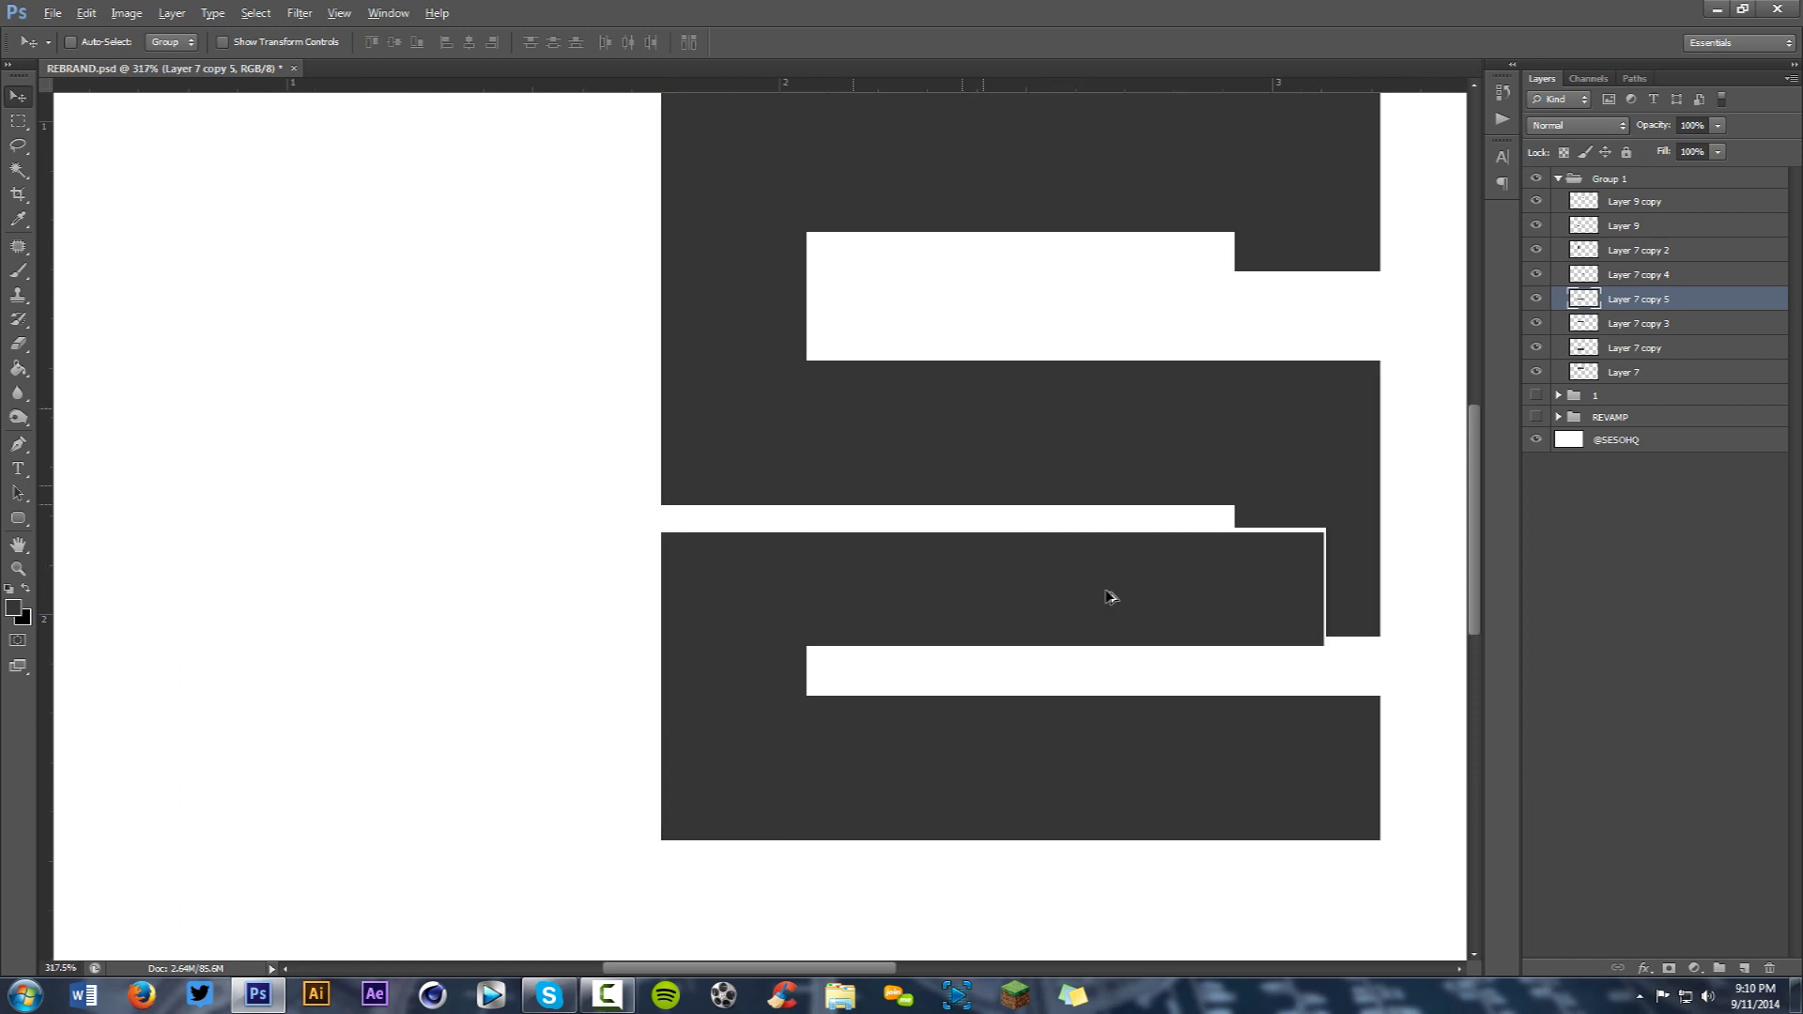
key(m)
drag(1322, 676, 485, 645)
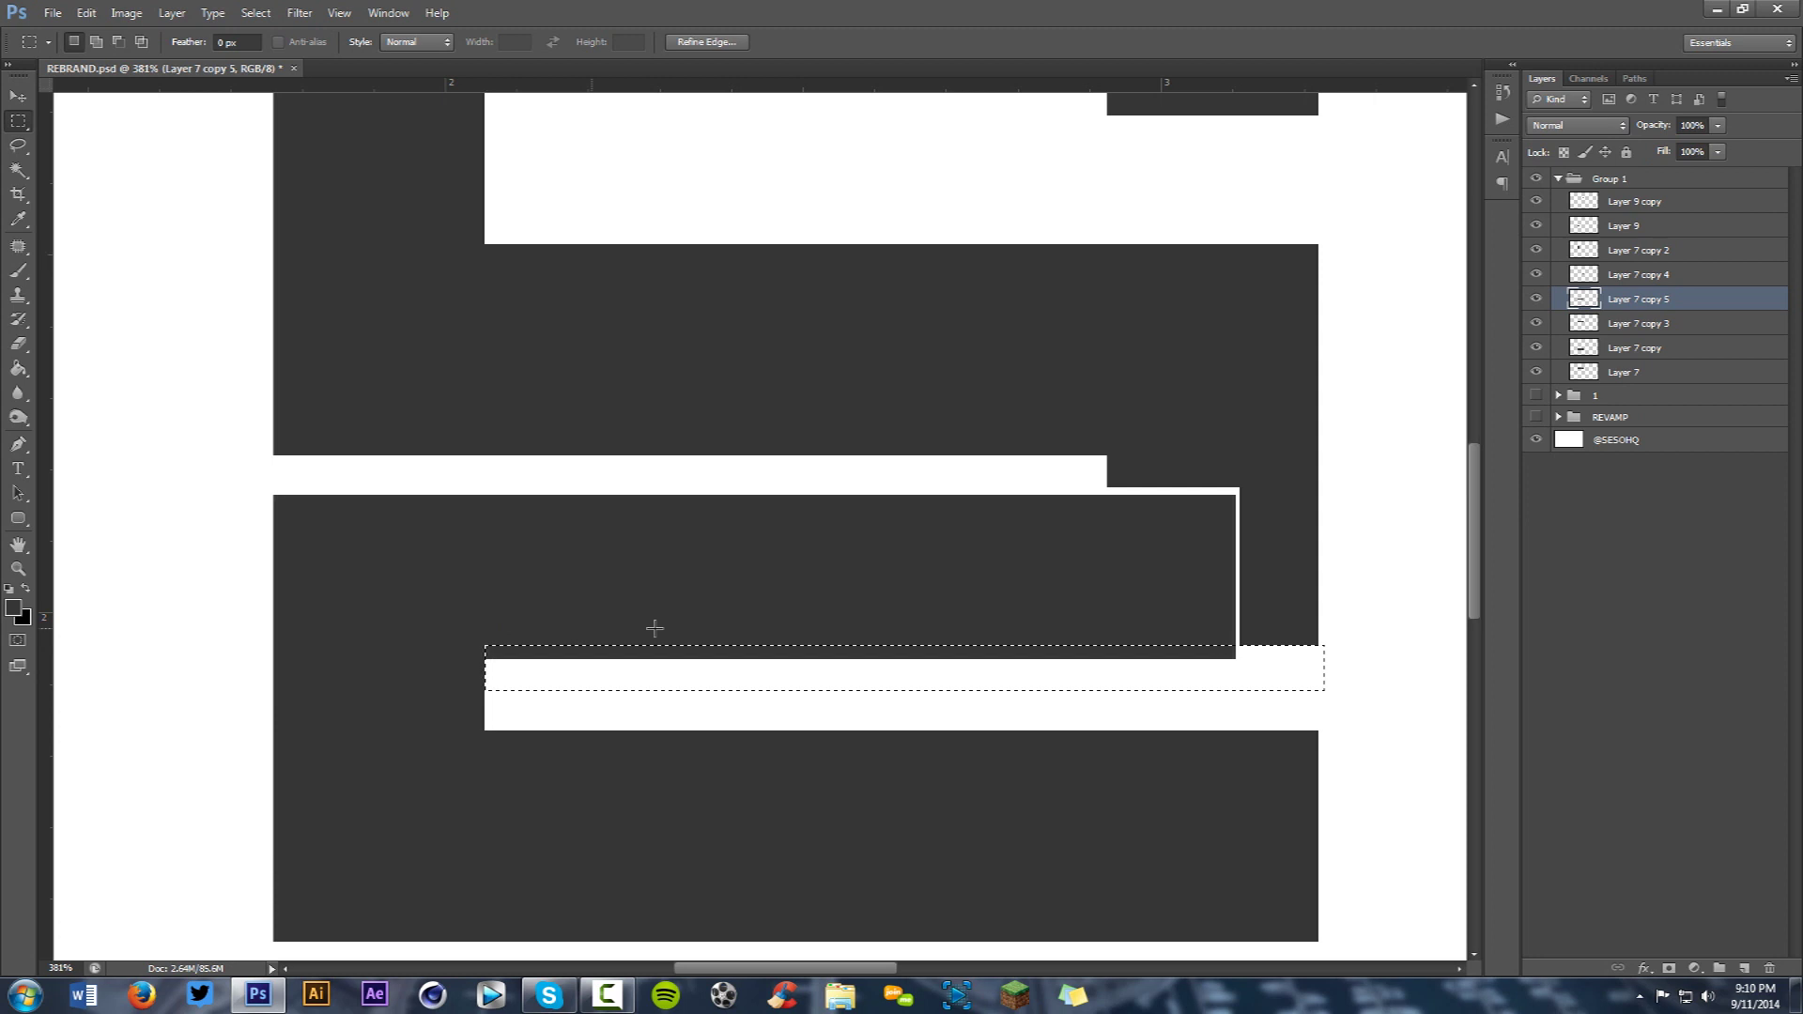
key(Delete)
key(ctrl+d)
key(v)
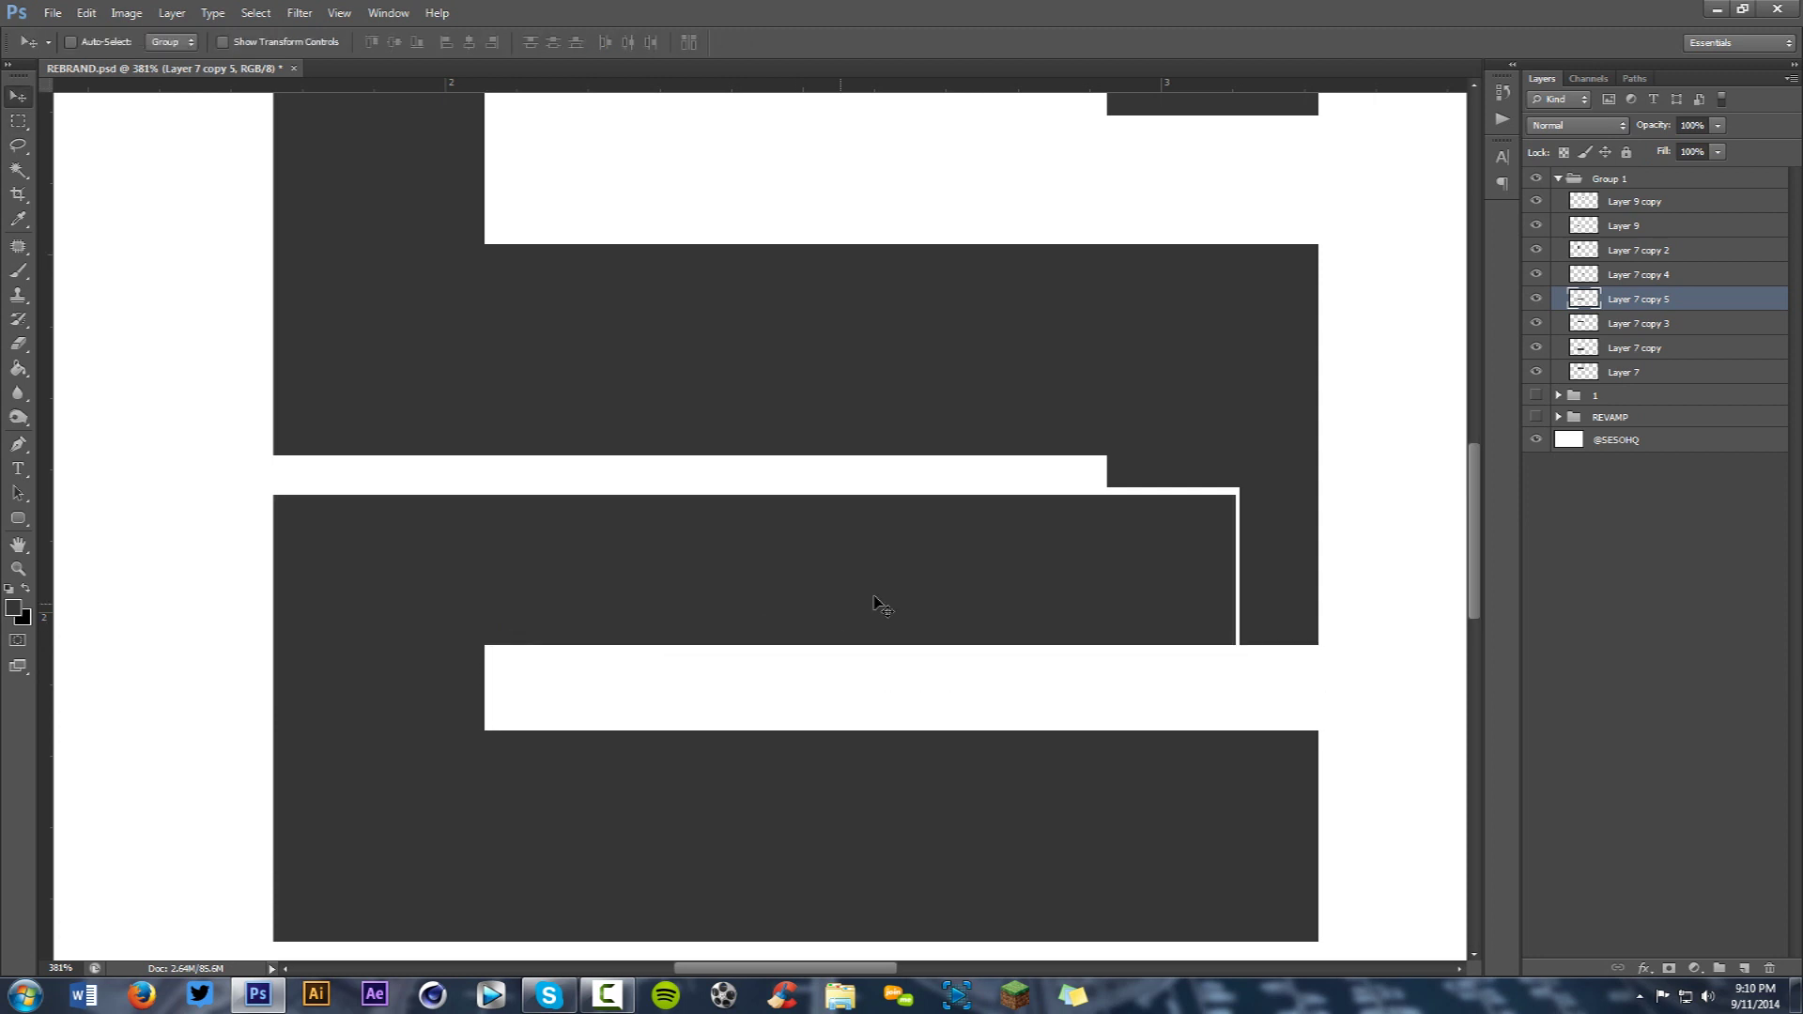
Collapse Group 1, merge it into a single layer, and move the S toward the centre of the canvas.
scroll(916, 555, down, 5)
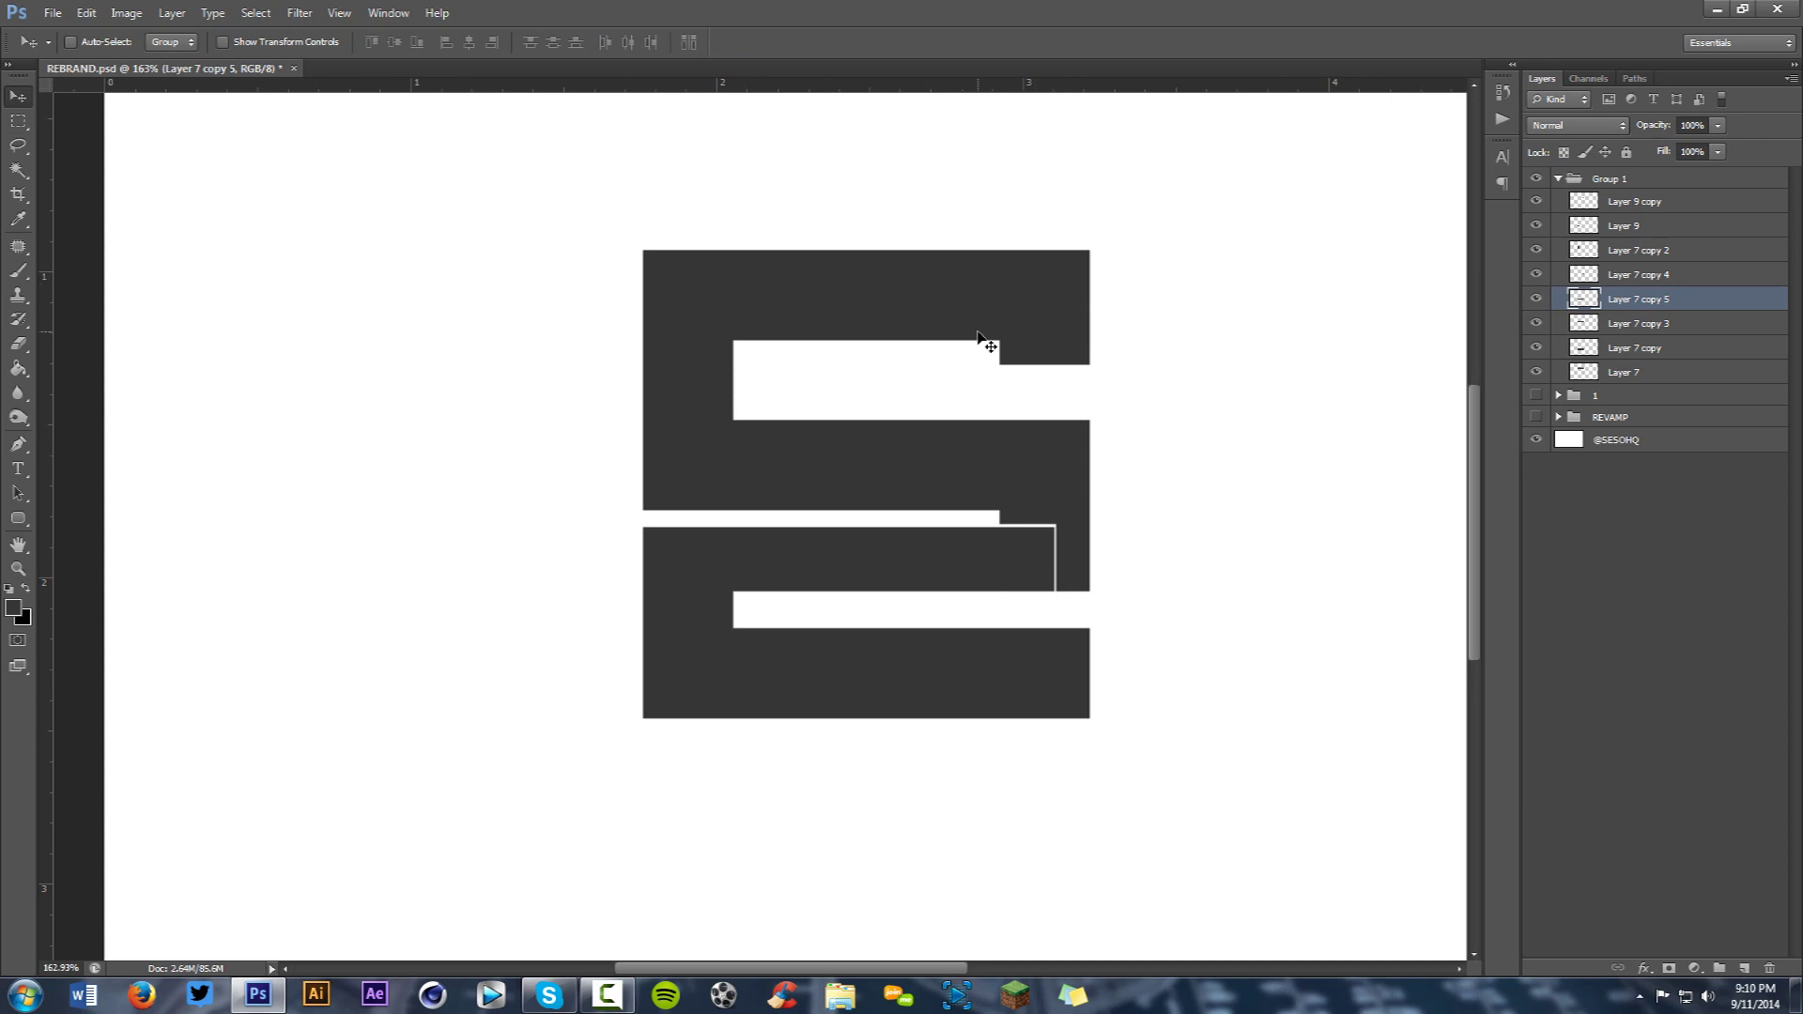
scroll(952, 319, down, 3)
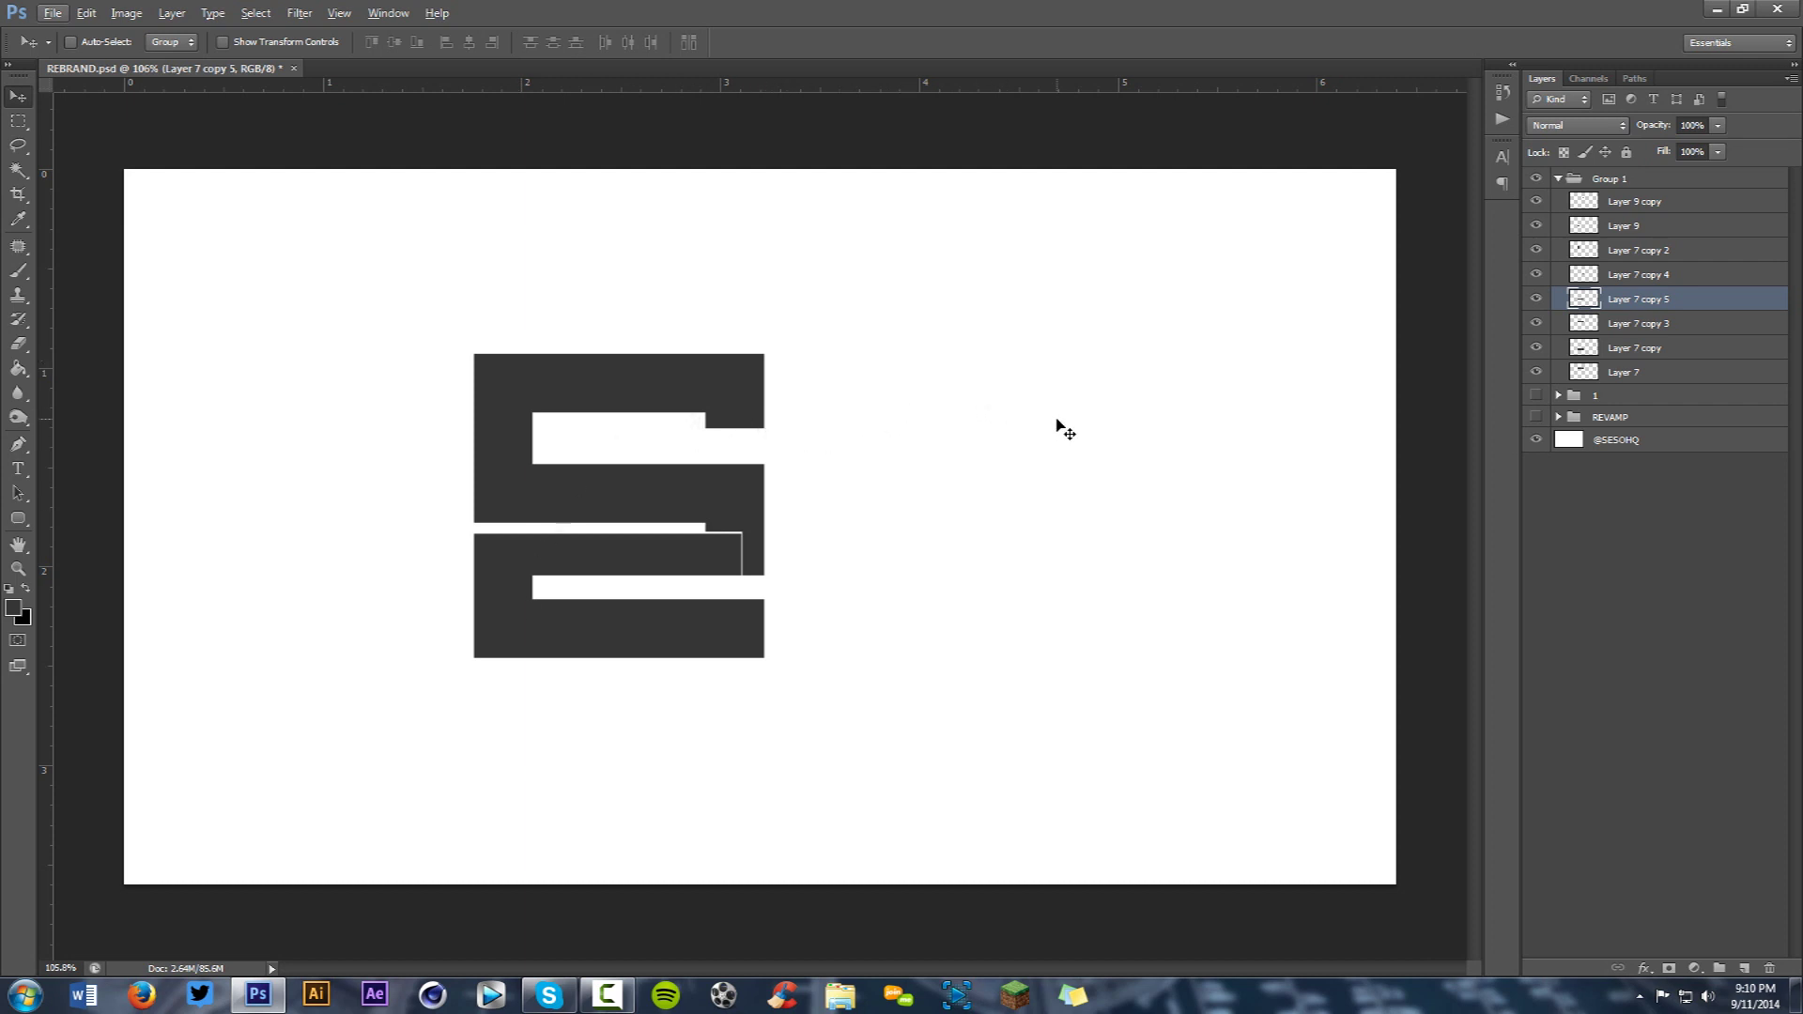
key(Down)
click(1557, 178)
click(1605, 178)
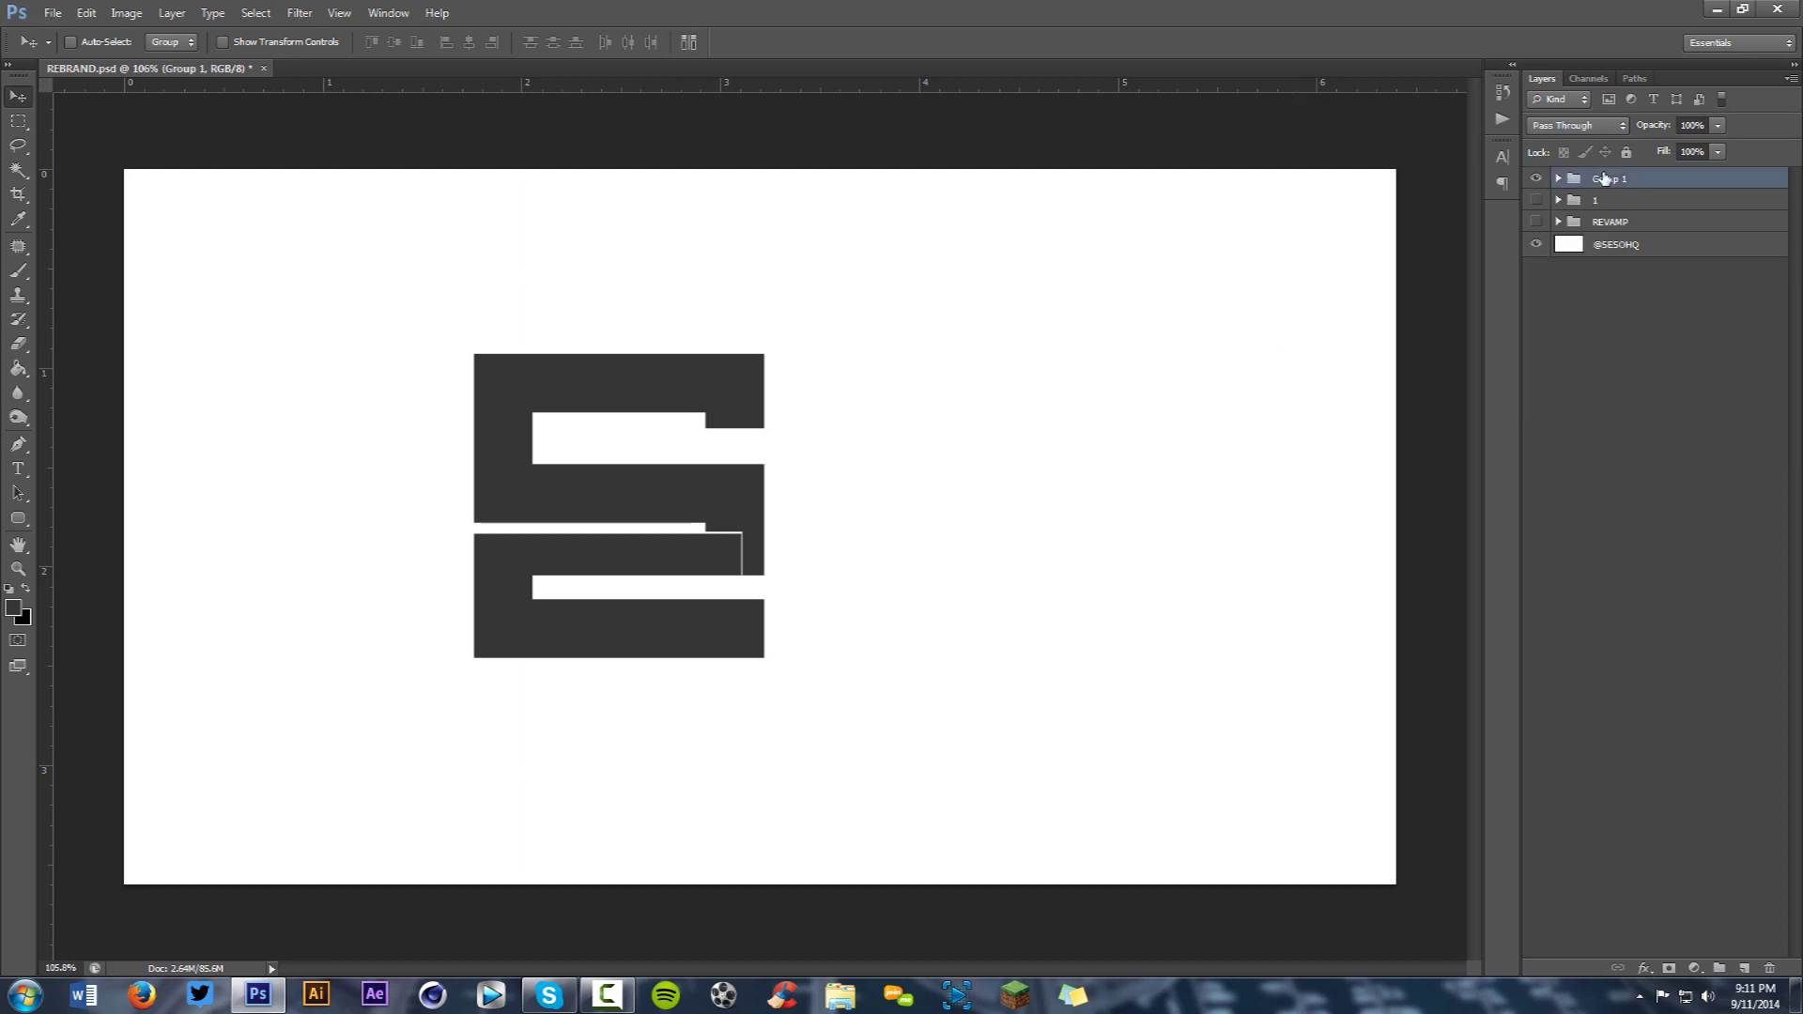
key(ctrl+e)
drag(776, 462, 855, 452)
Add a text layer over the S logo and insert the text "eso".
key(t)
click(931, 572)
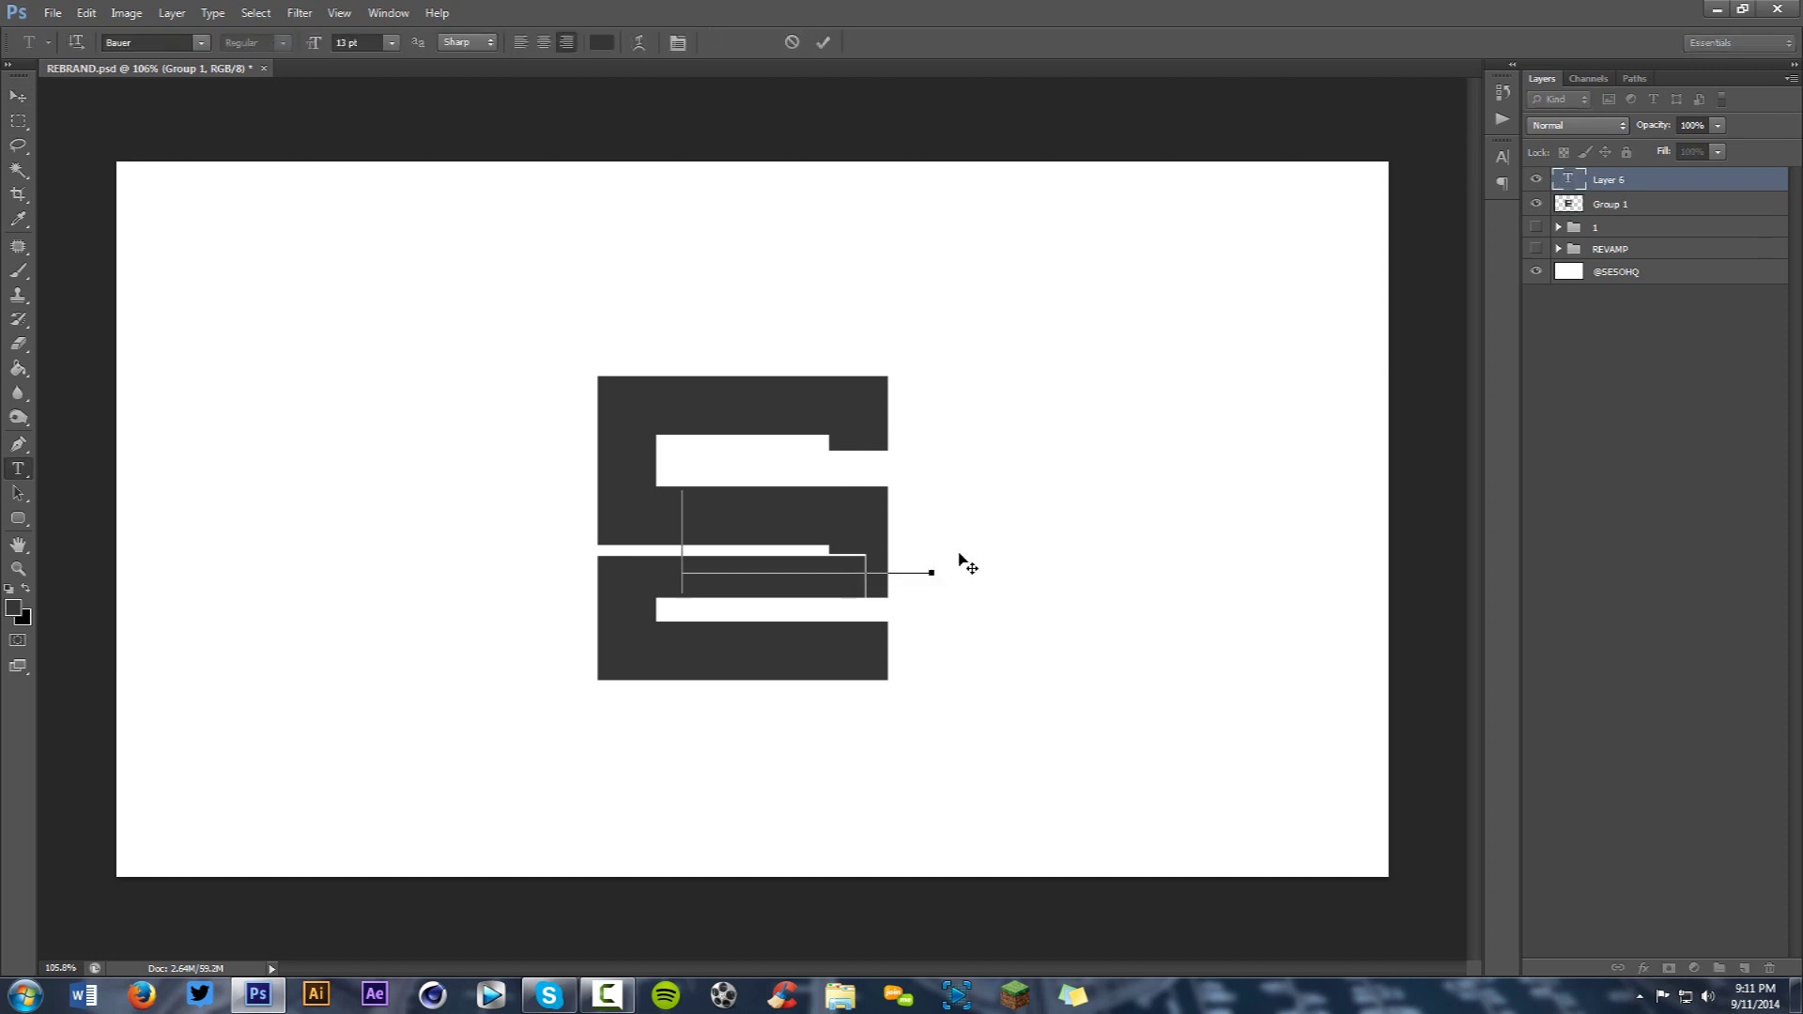
key(ctrl+v)
Reduce the font size of the "eso" text and place it beside the right edge of the S.
double_click(350, 43)
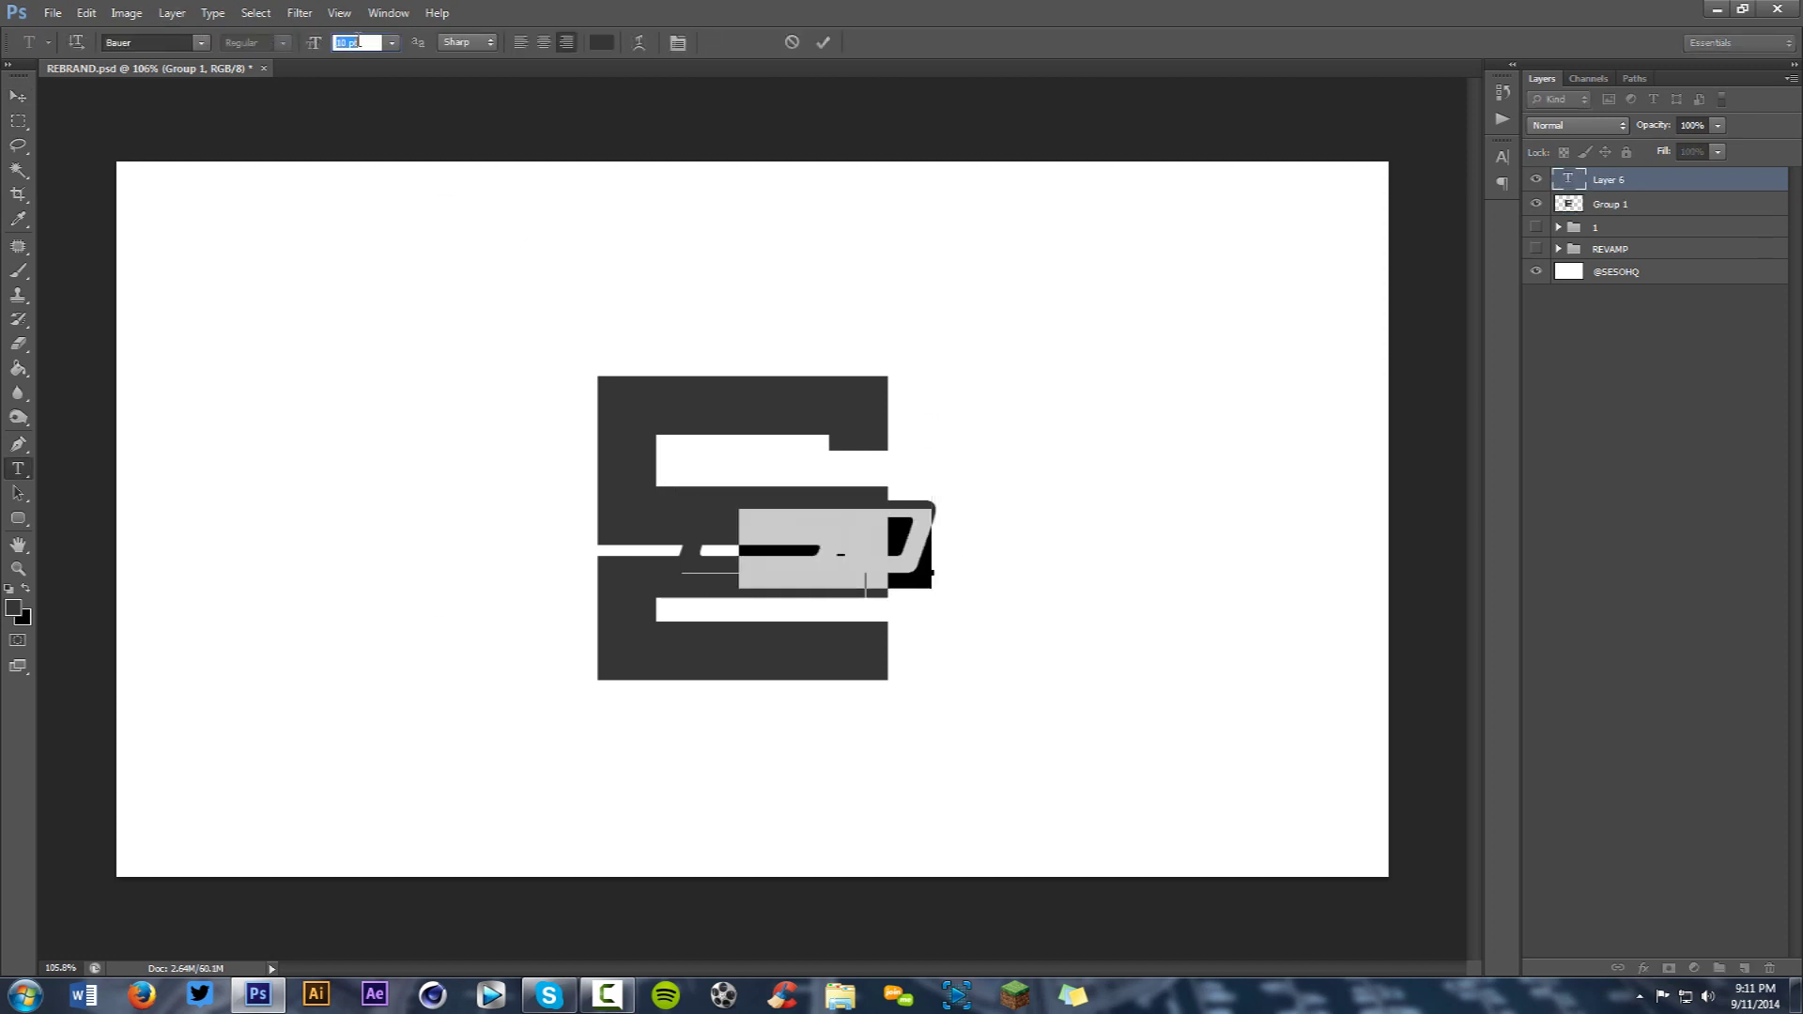
key(Down)
key(Down)
key(Down)
key(Down)
key(Down)
key(Down)
key(Down)
key(Down)
key(Down)
key(Down)
key(Down)
key(Down)
click(823, 42)
key(v)
drag(894, 382, 994, 366)
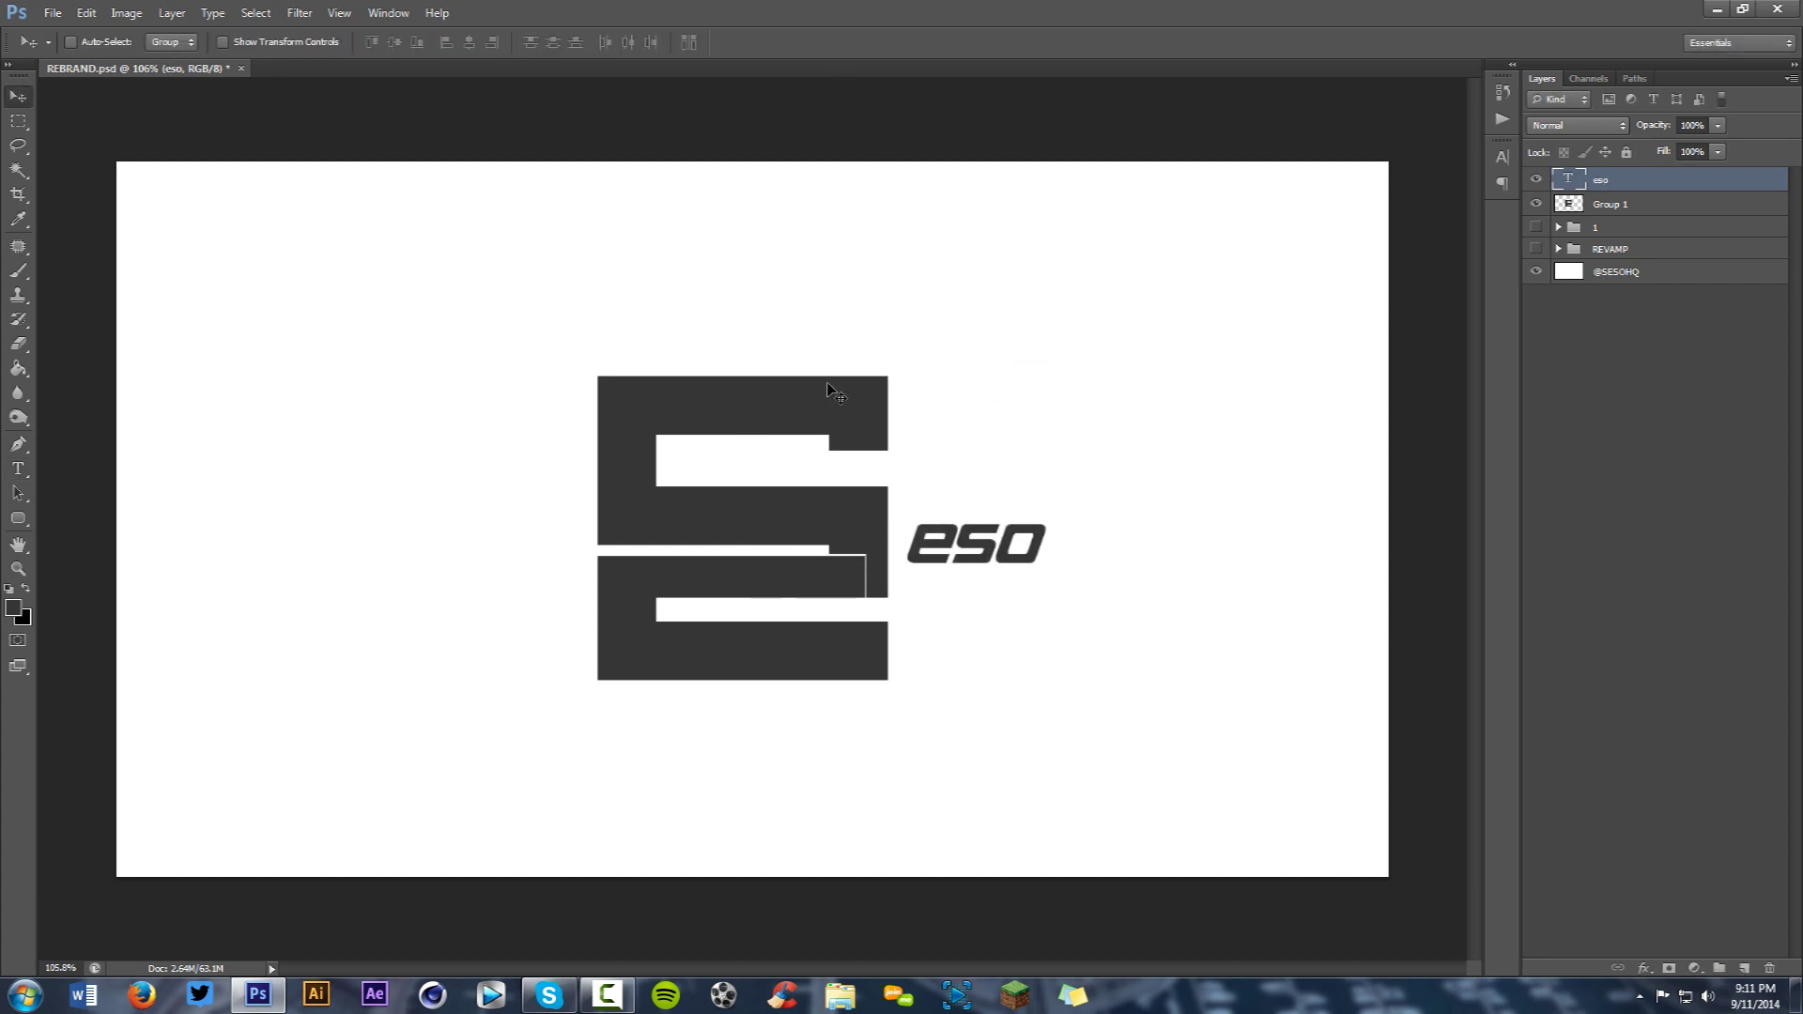